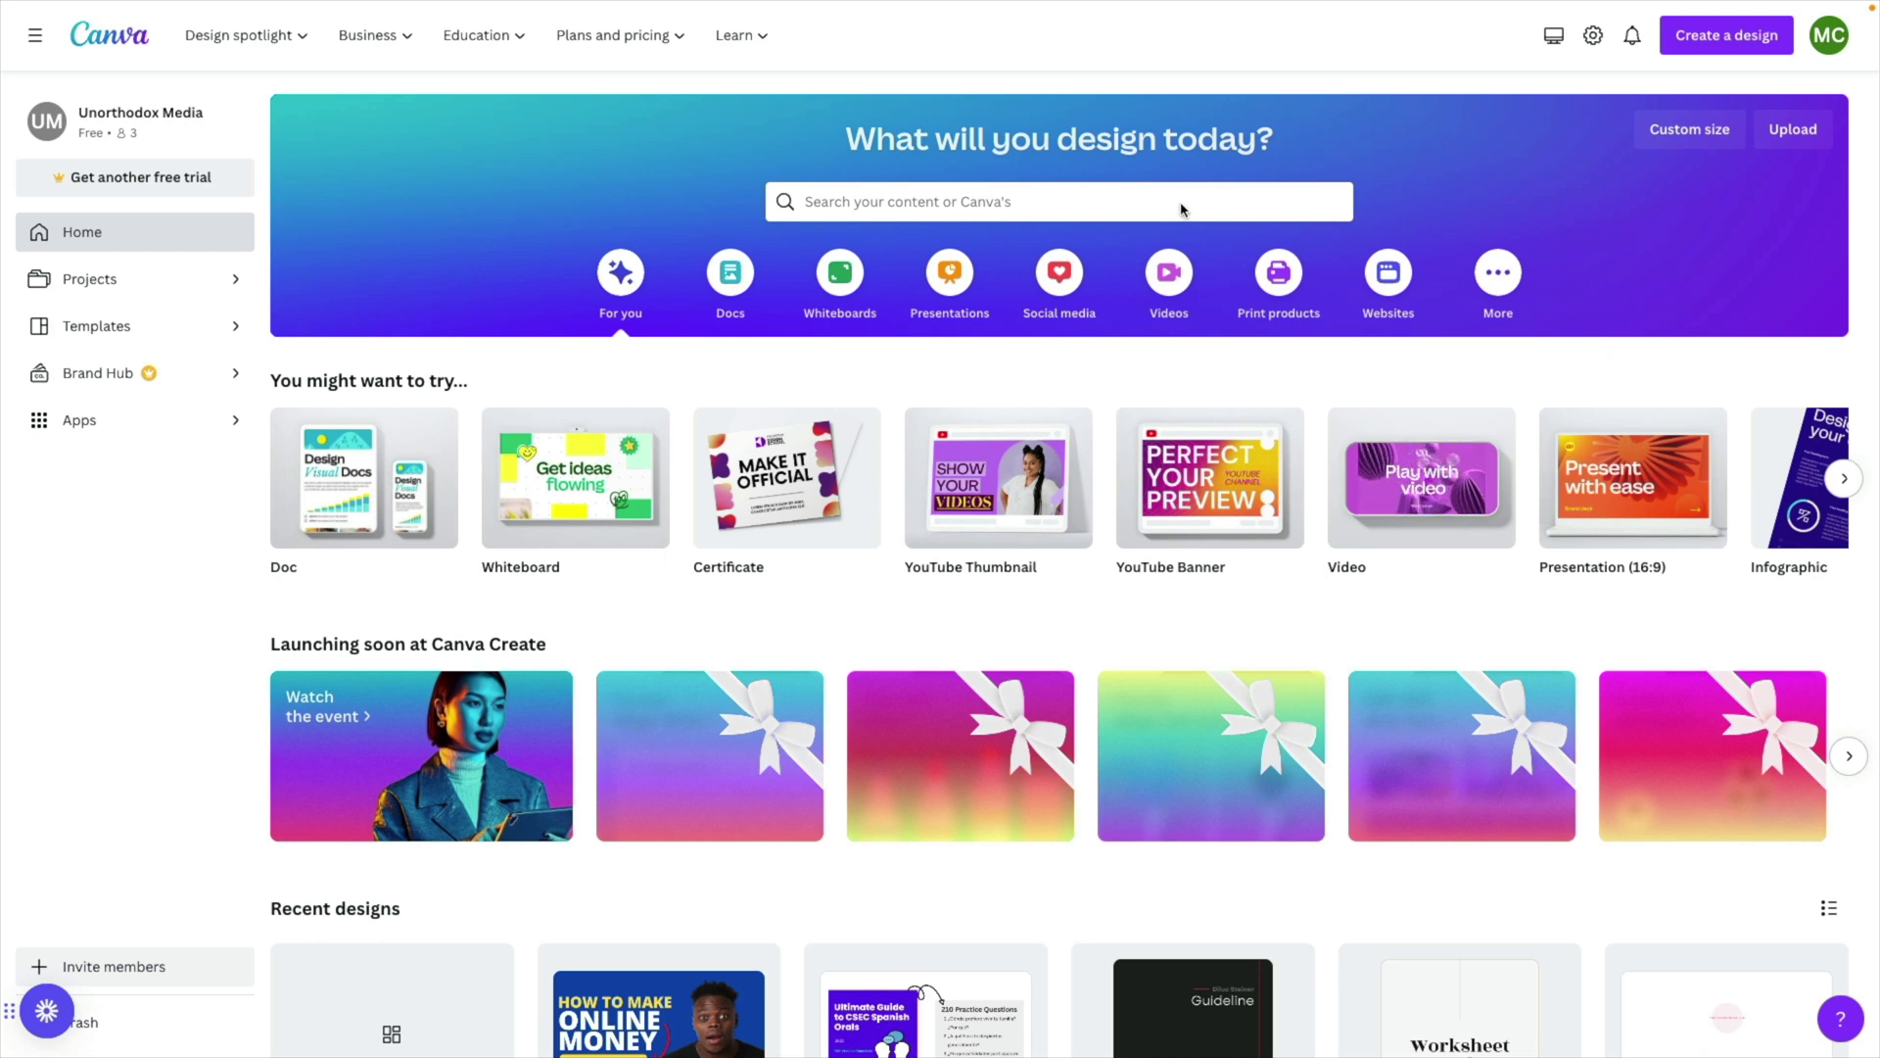
Step: Search for certificate templates, create a blank certificate design and apply the recently used gold crown certificate template to it
click(1007, 213)
text(c)
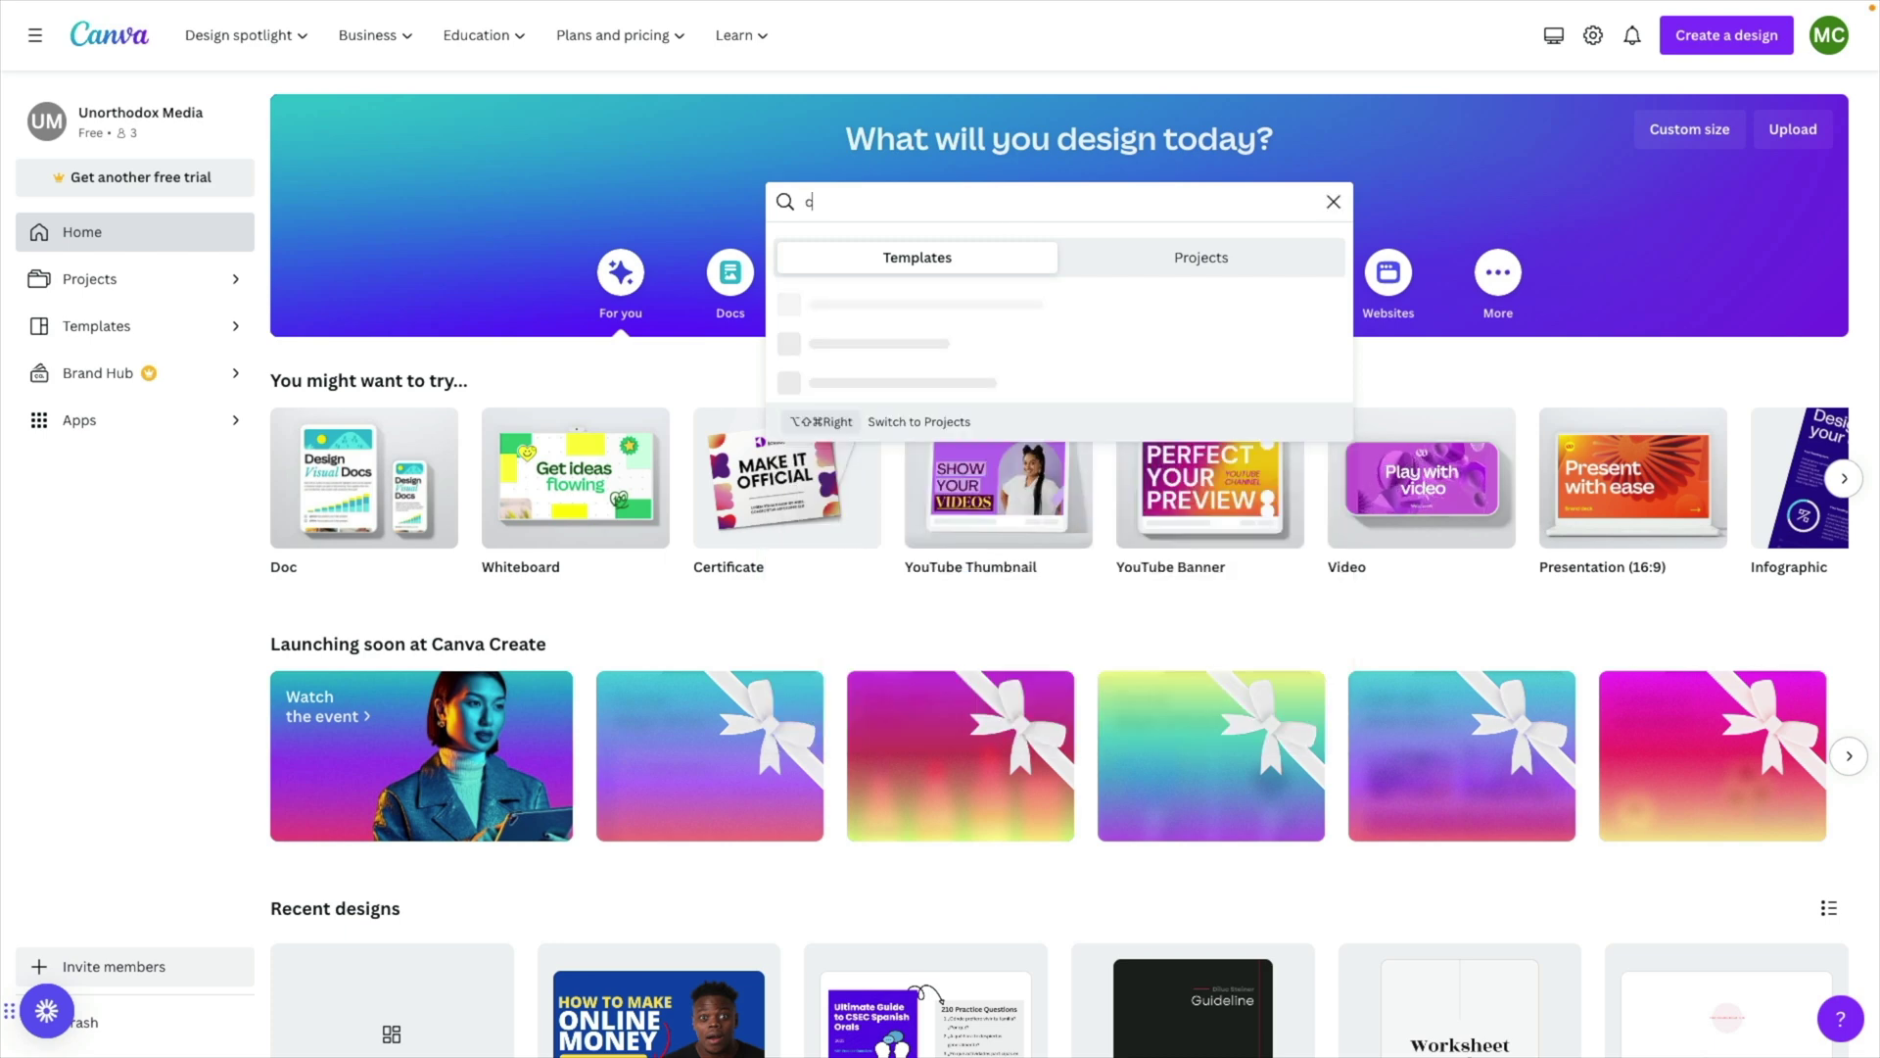
text(ertificate)
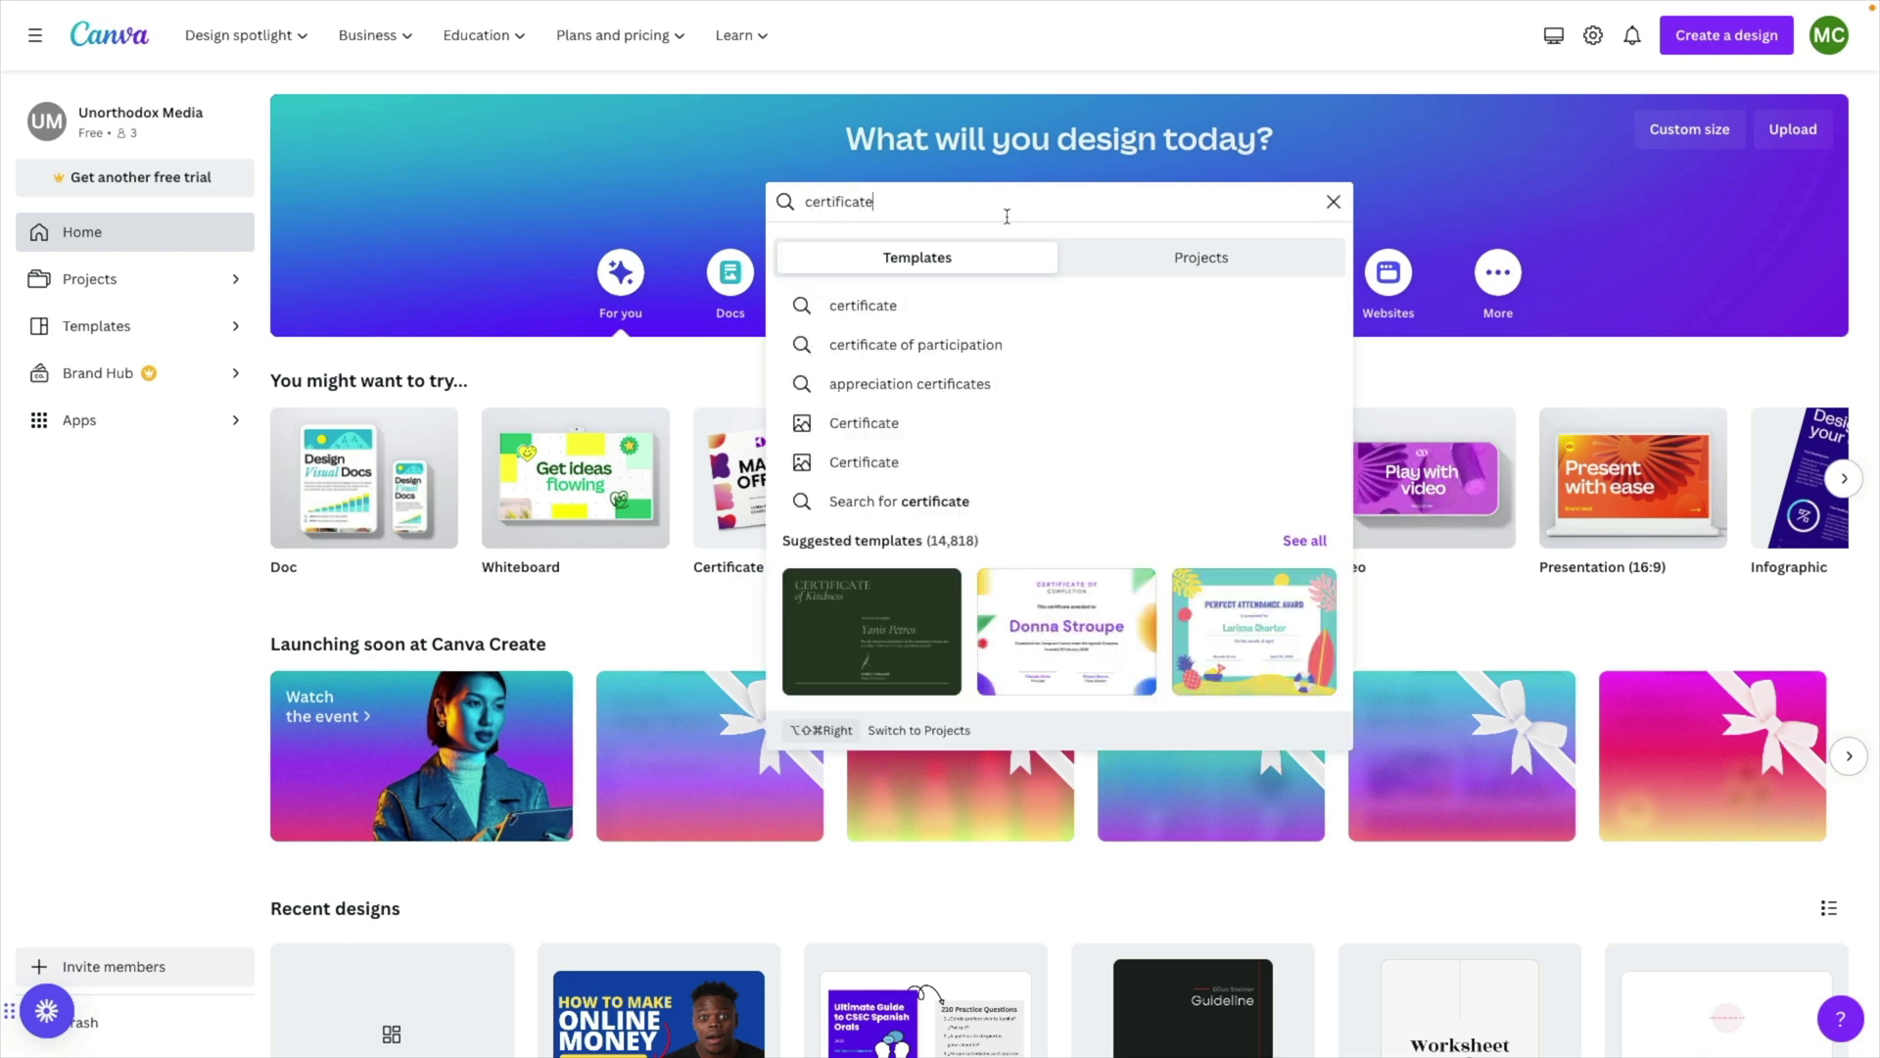
click(911, 305)
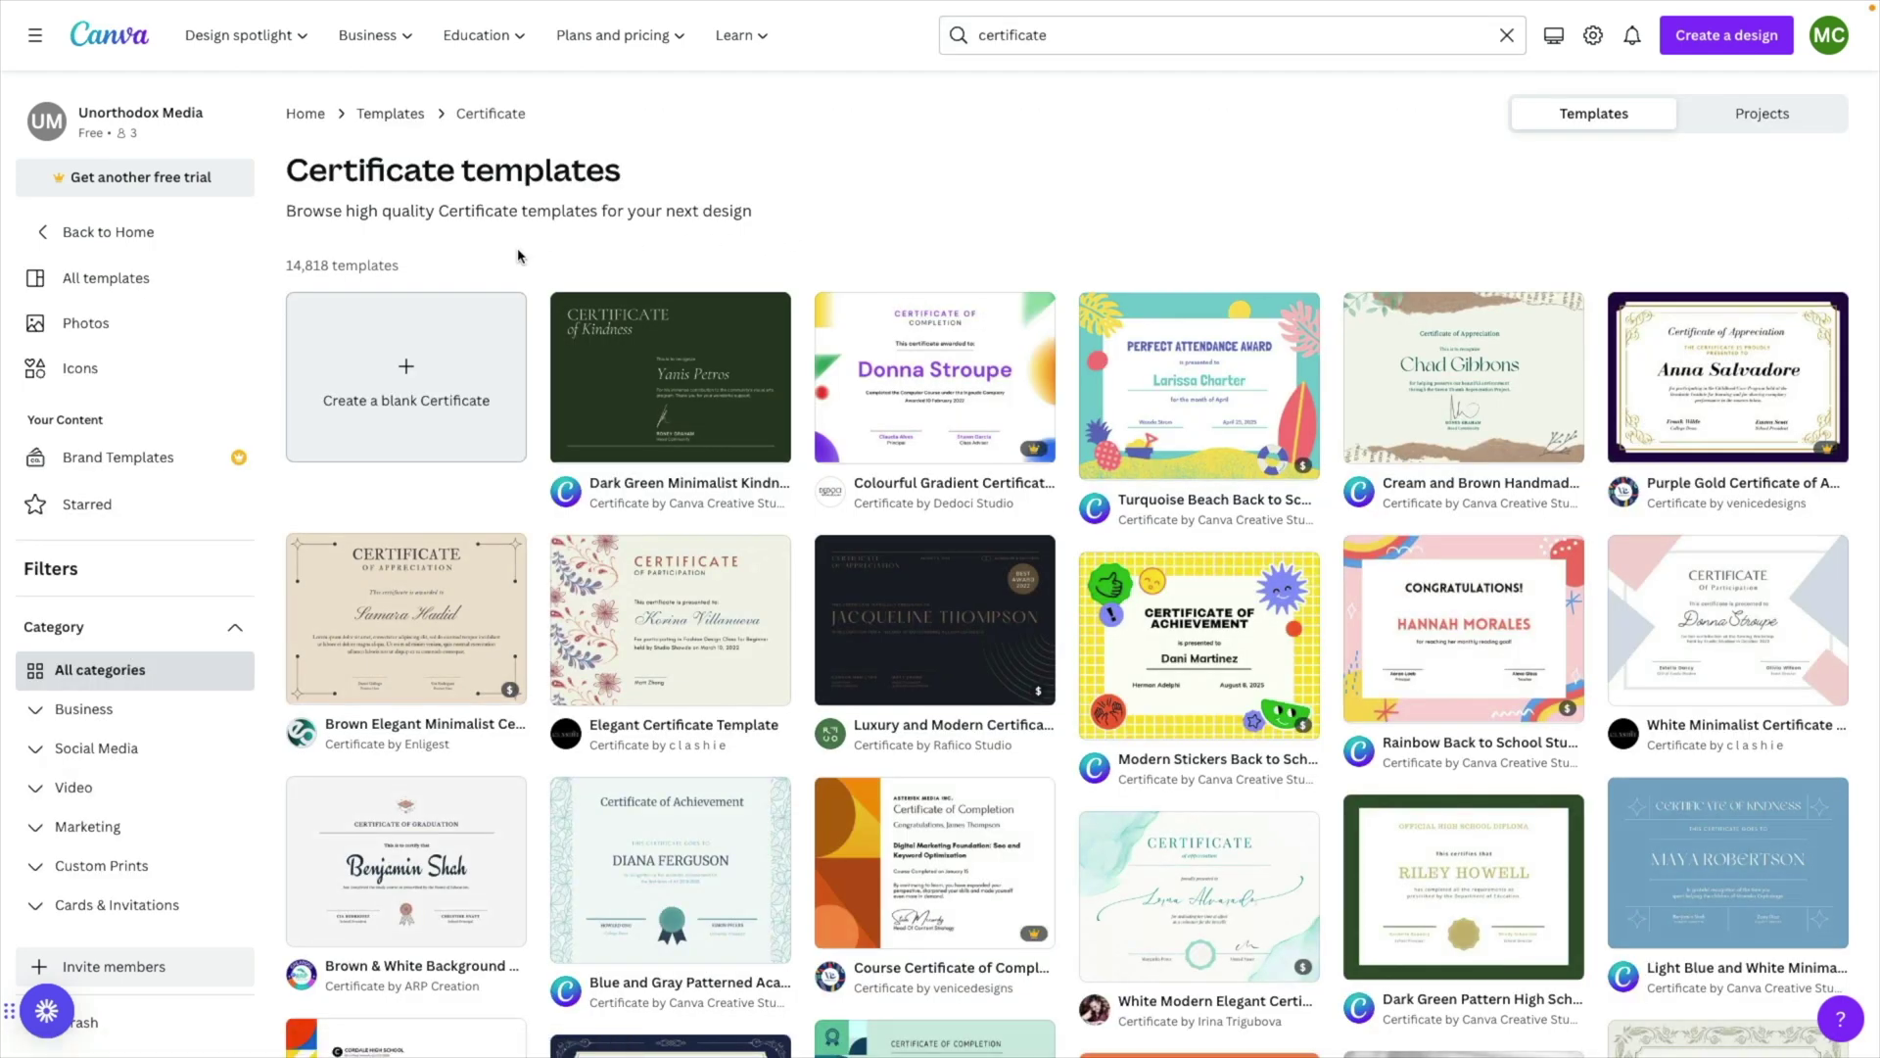
click(456, 343)
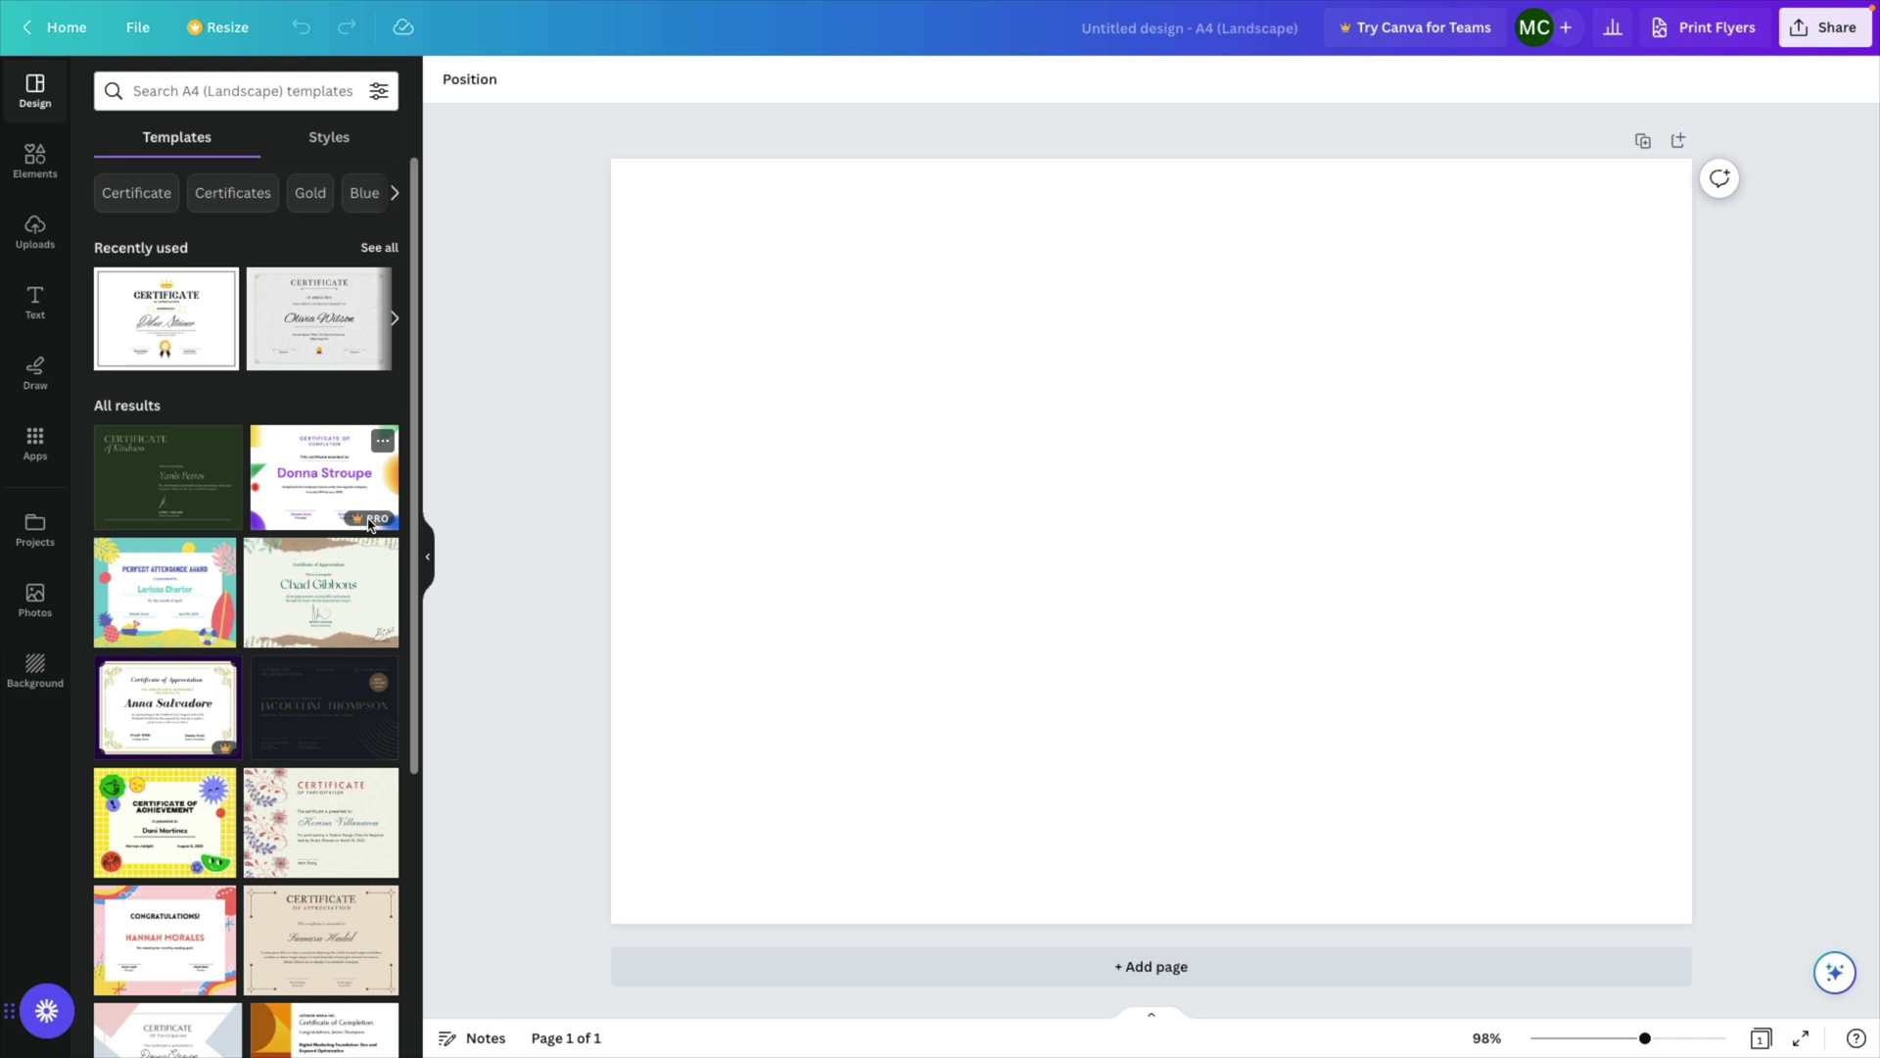
click(194, 340)
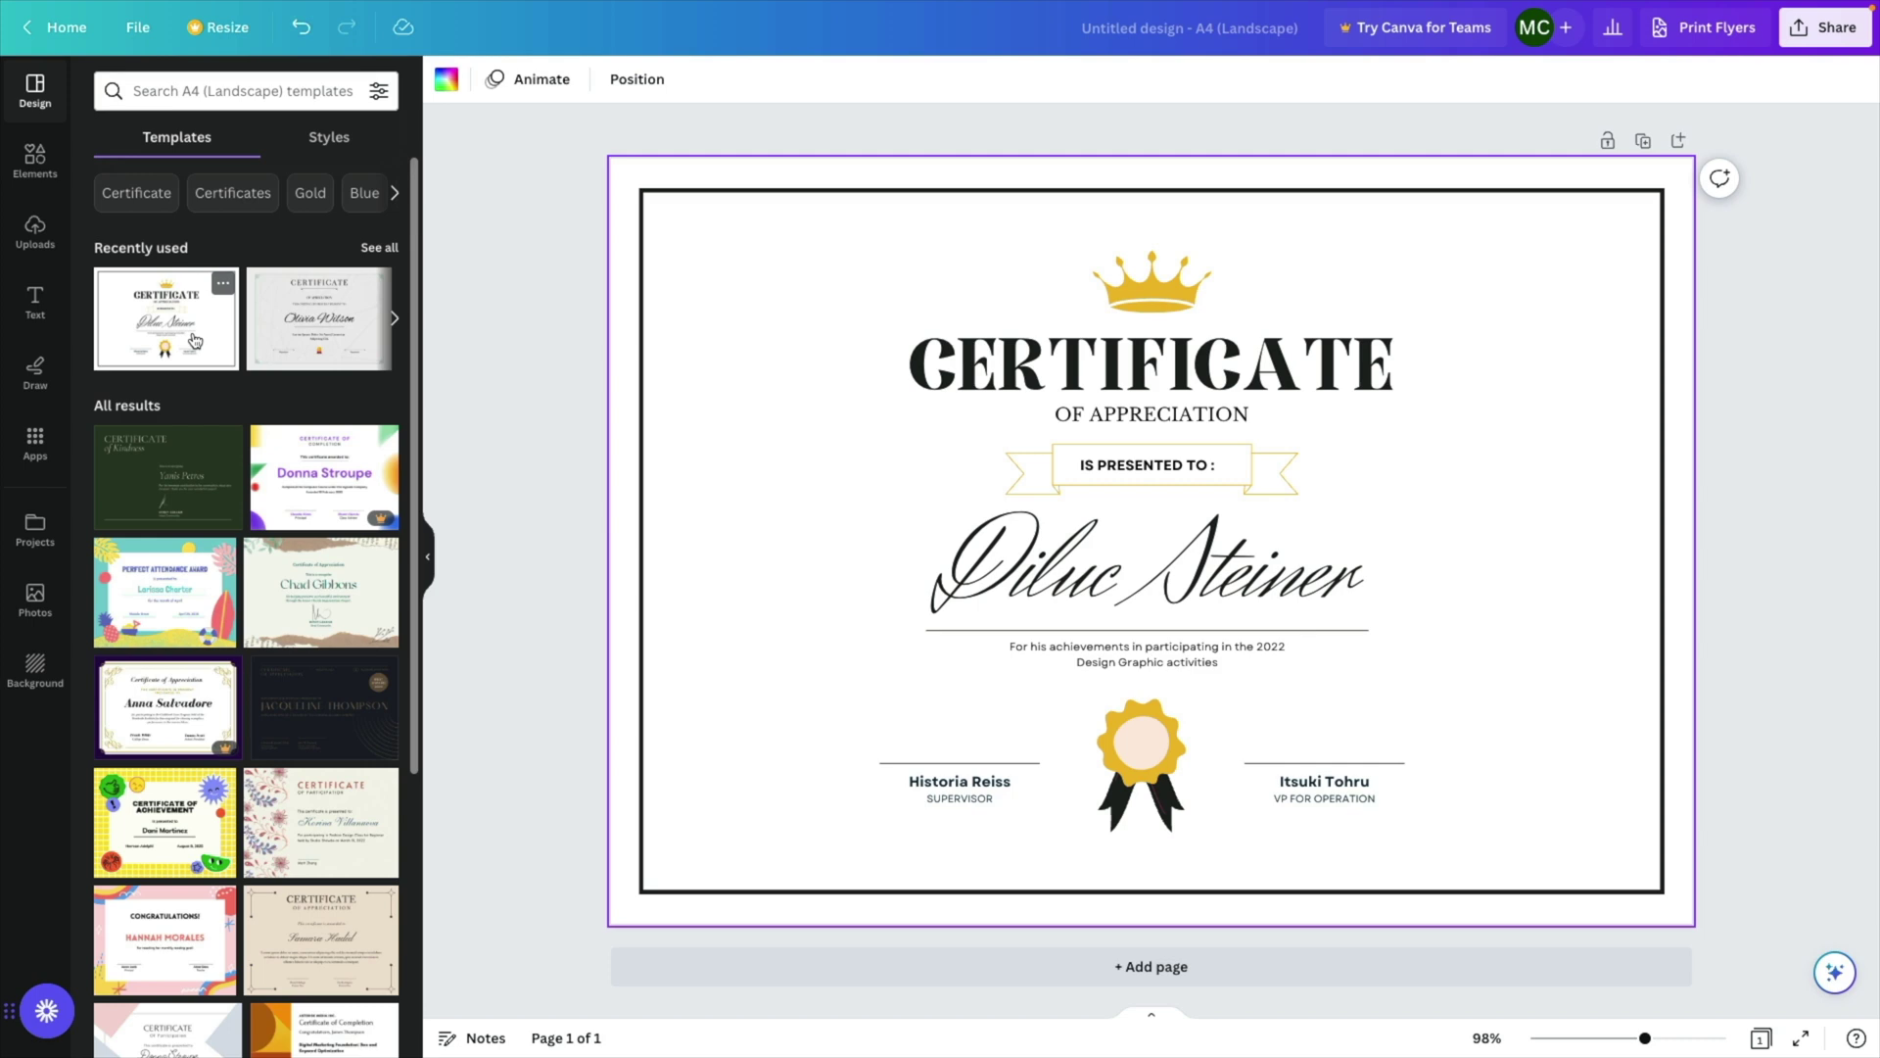
Step: Delete the gold crown and move the CERTIFICATE heading and its subtitle up into the freed space
click(1126, 289)
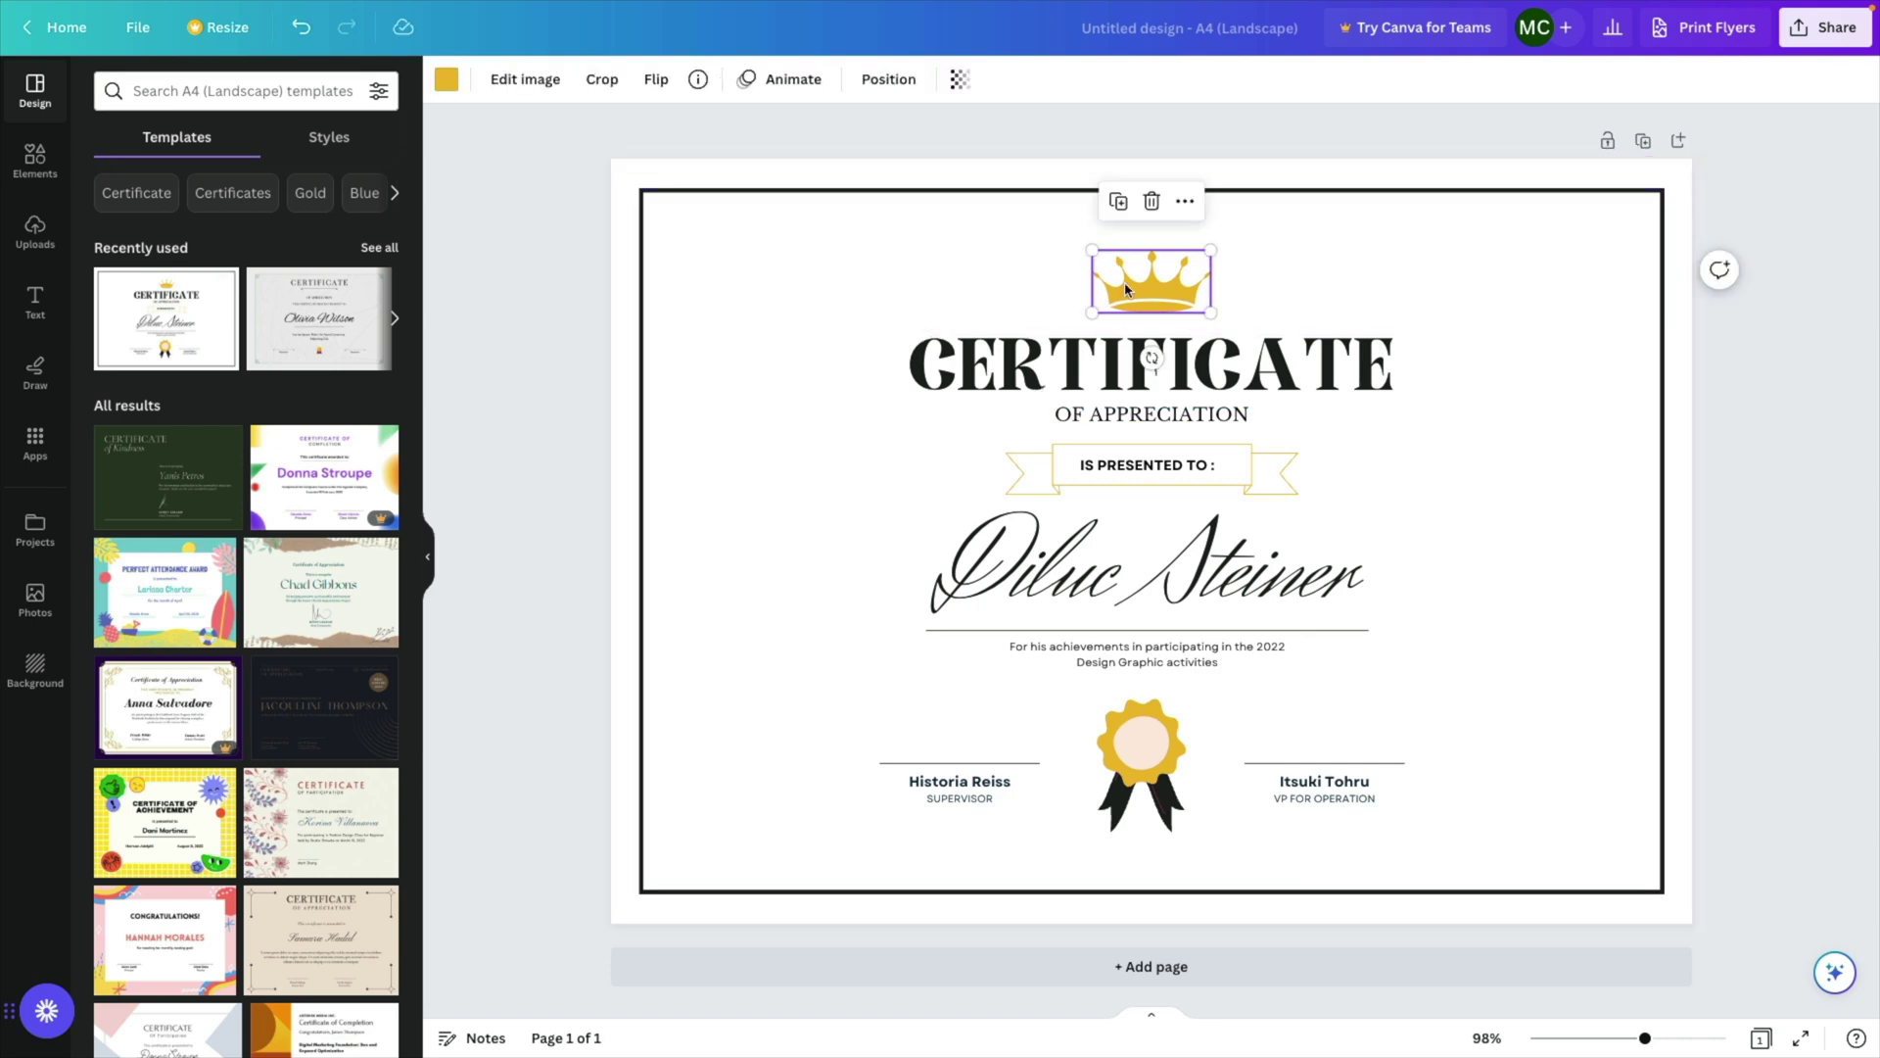
key(Delete)
click(1175, 371)
drag(1191, 381, 1197, 305)
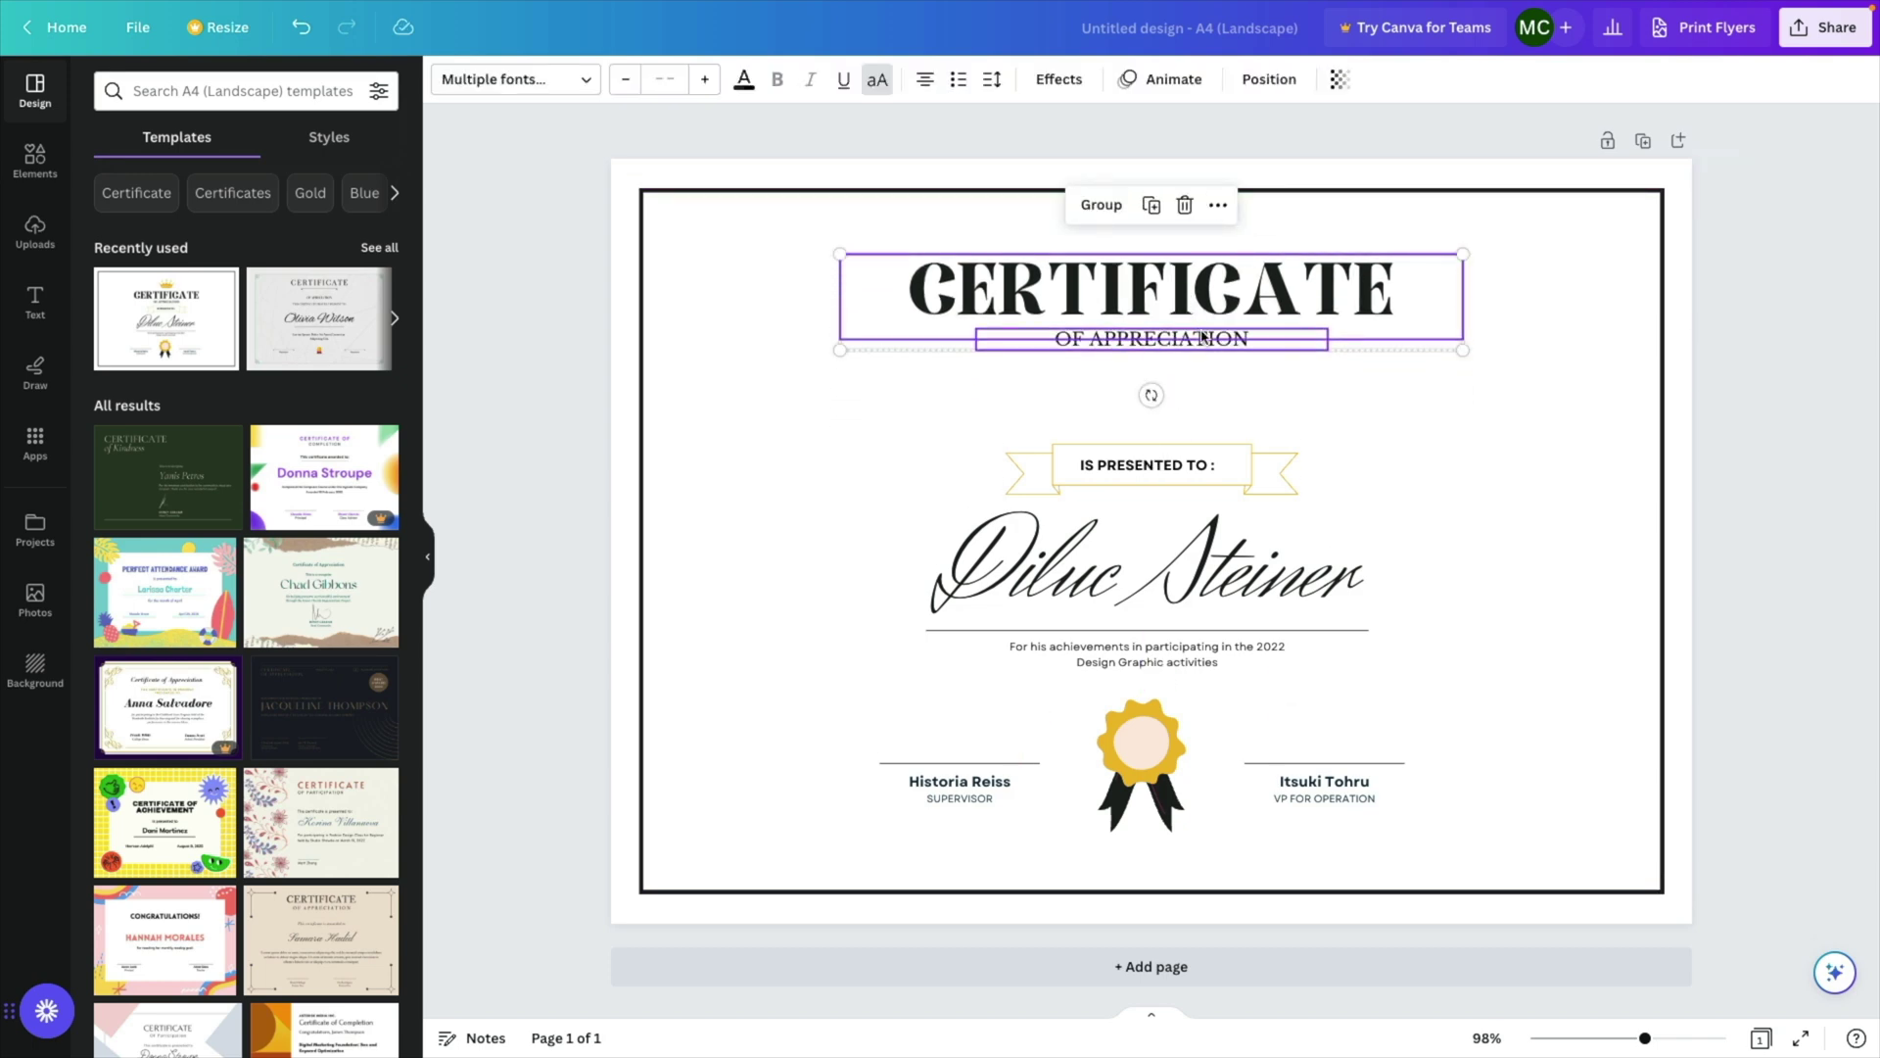
Step: Change the subtitle under the CERTIFICATE heading to "OF COMPLETION"
click(1248, 343)
click(1248, 341)
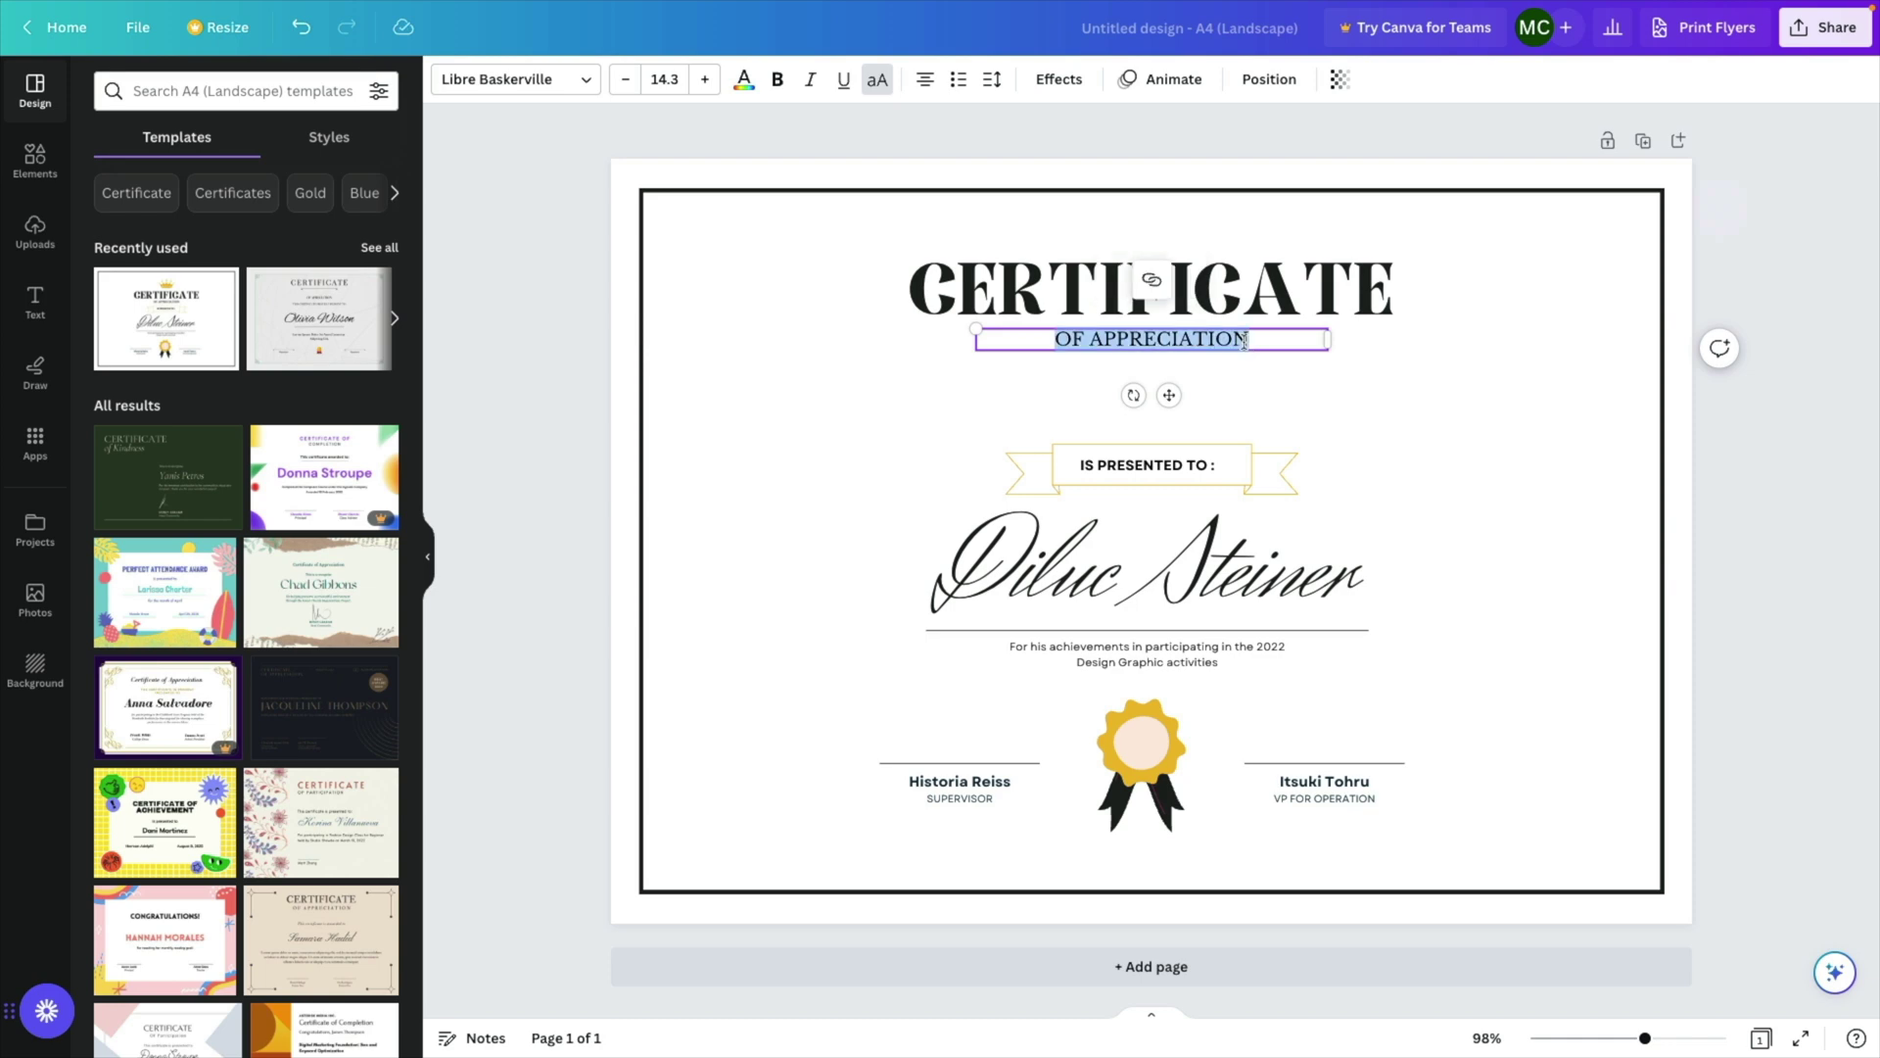
drag(1250, 340, 1092, 340)
text(COMPLET)
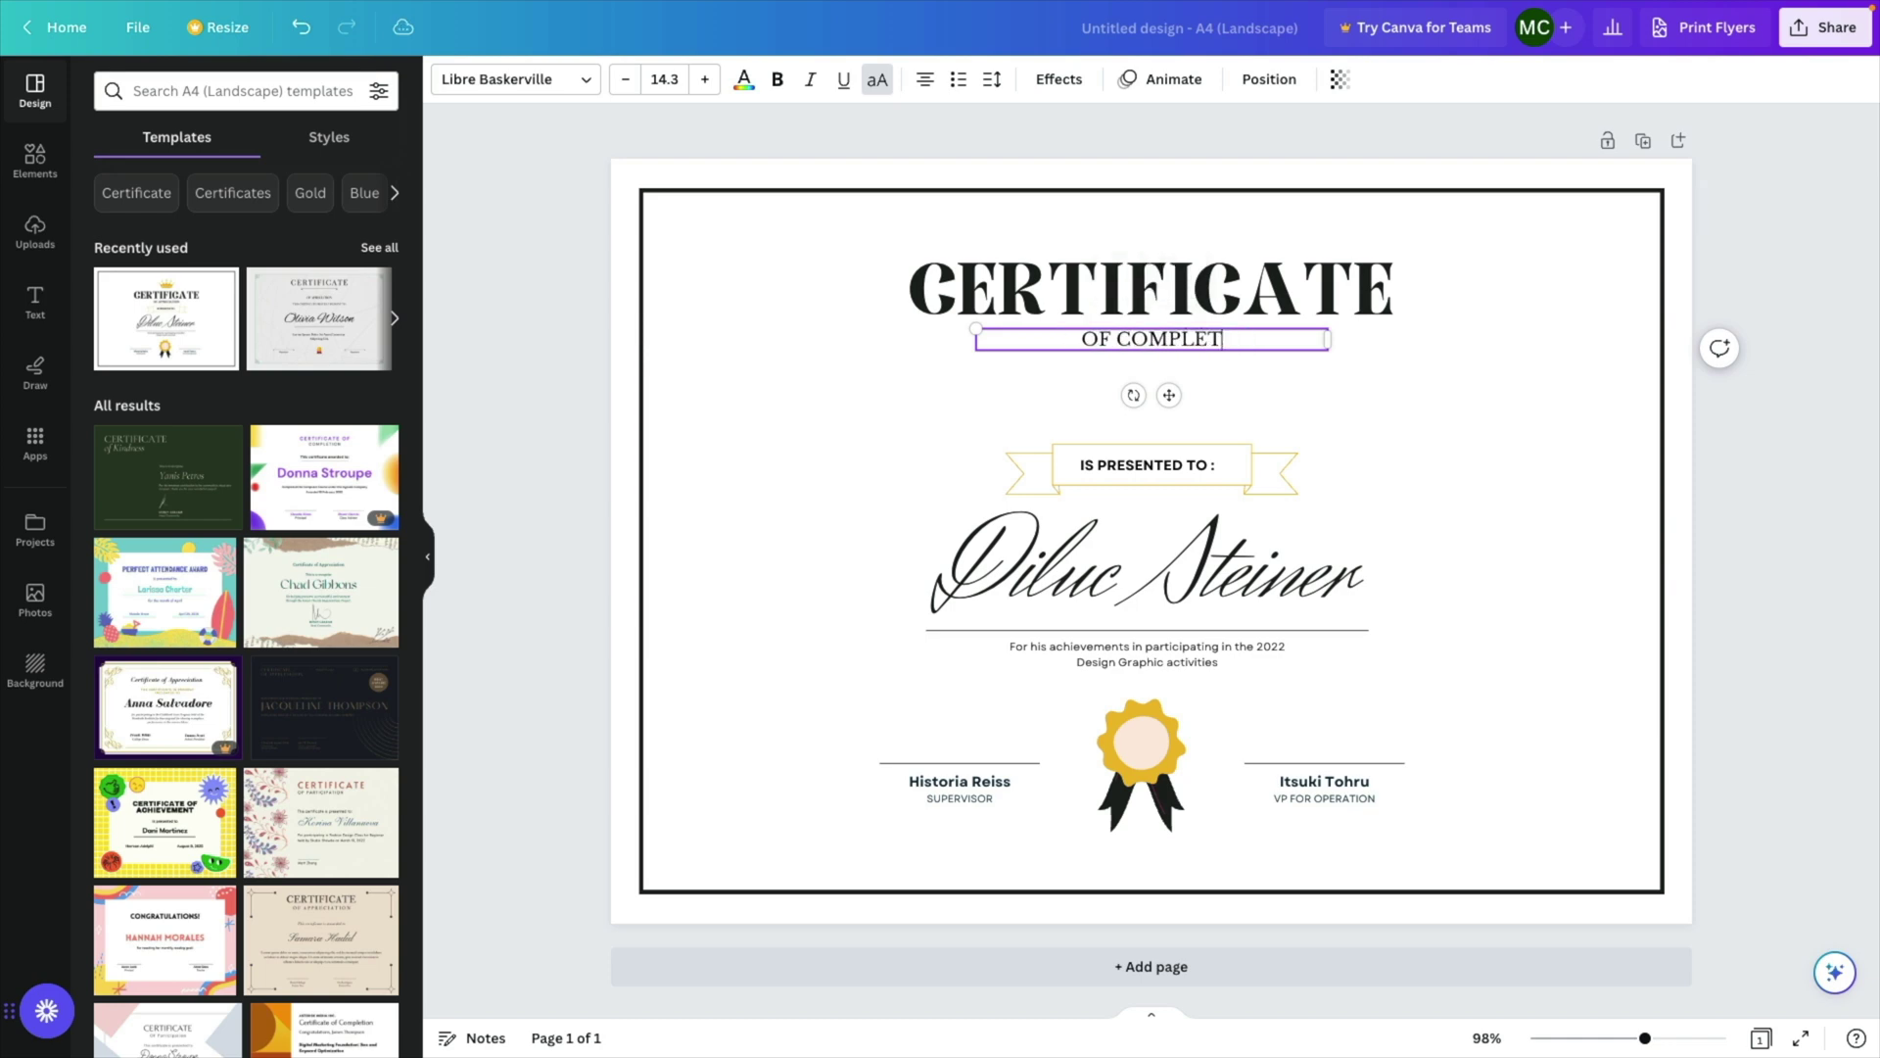
text(ION)
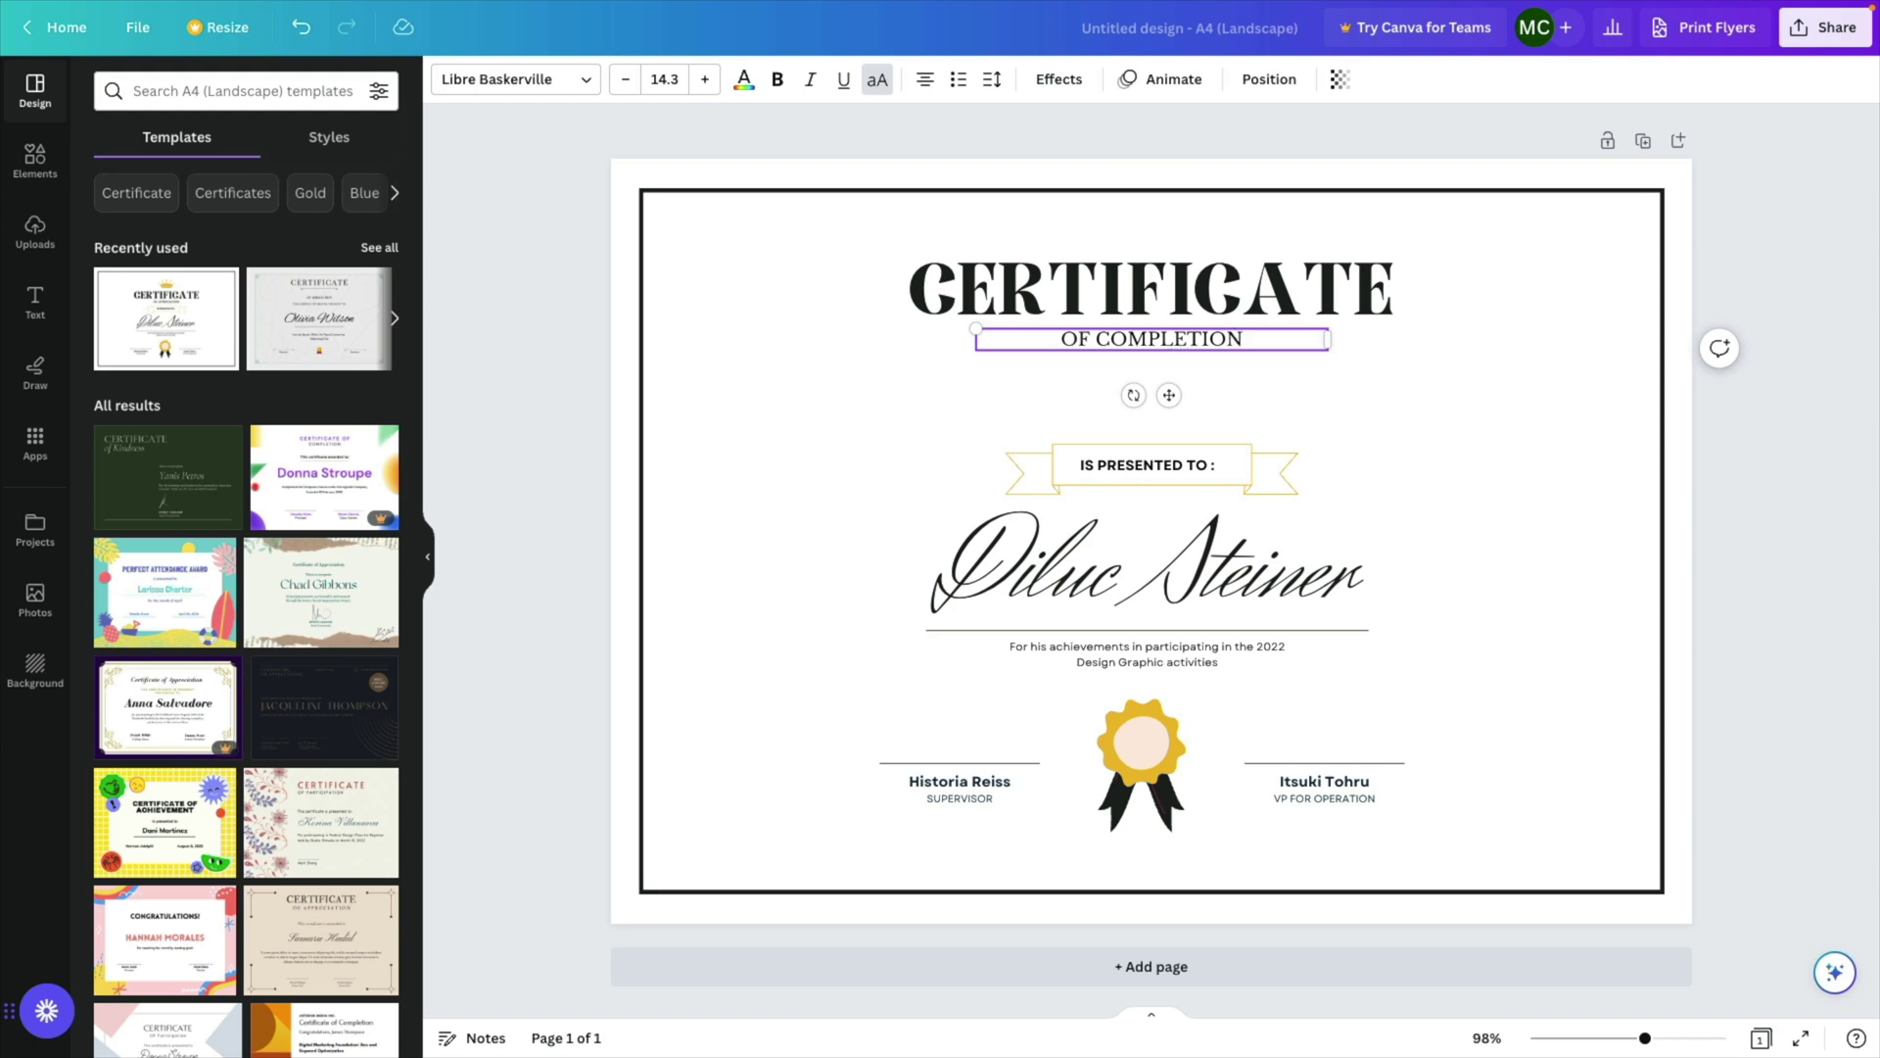
Step: Recolour the "IS PRESENTED TO" ribbon outline with the dark navy logo colour and move the banner up beneath the enlarged subtitle
click(1223, 464)
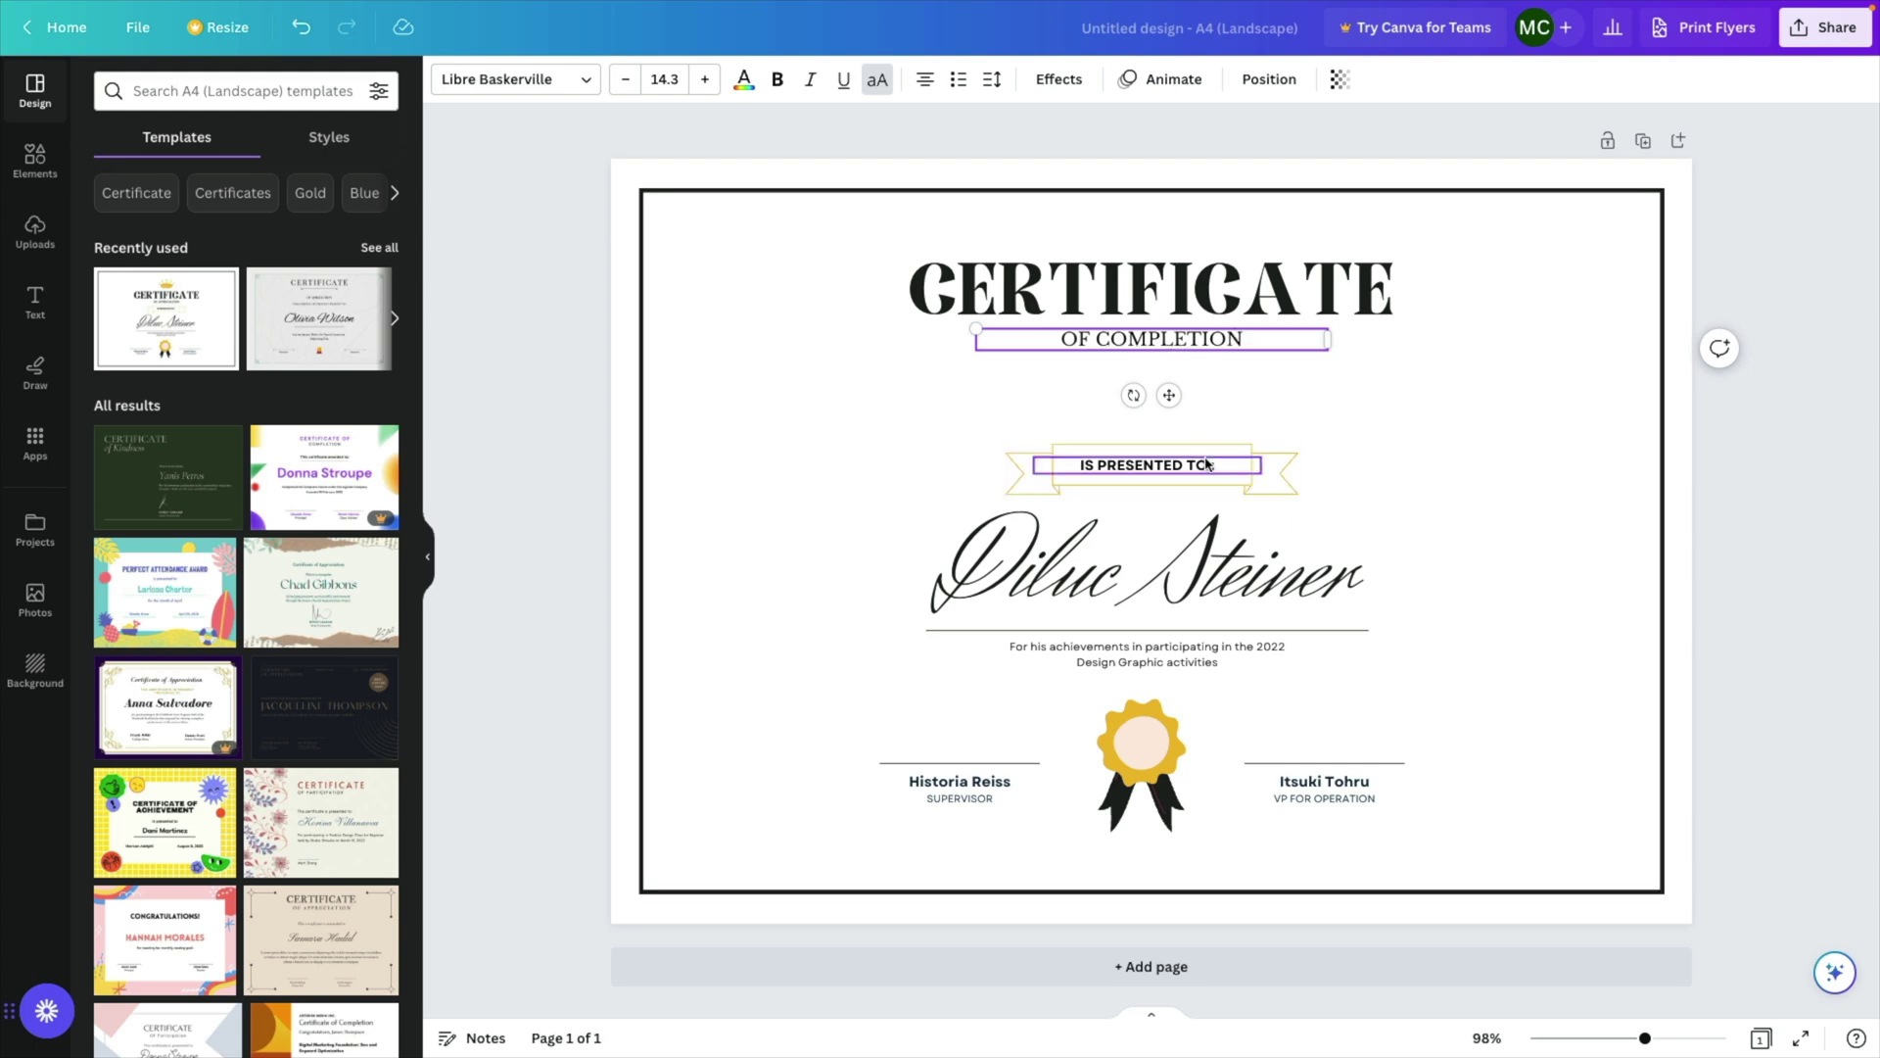
click(1288, 482)
click(446, 79)
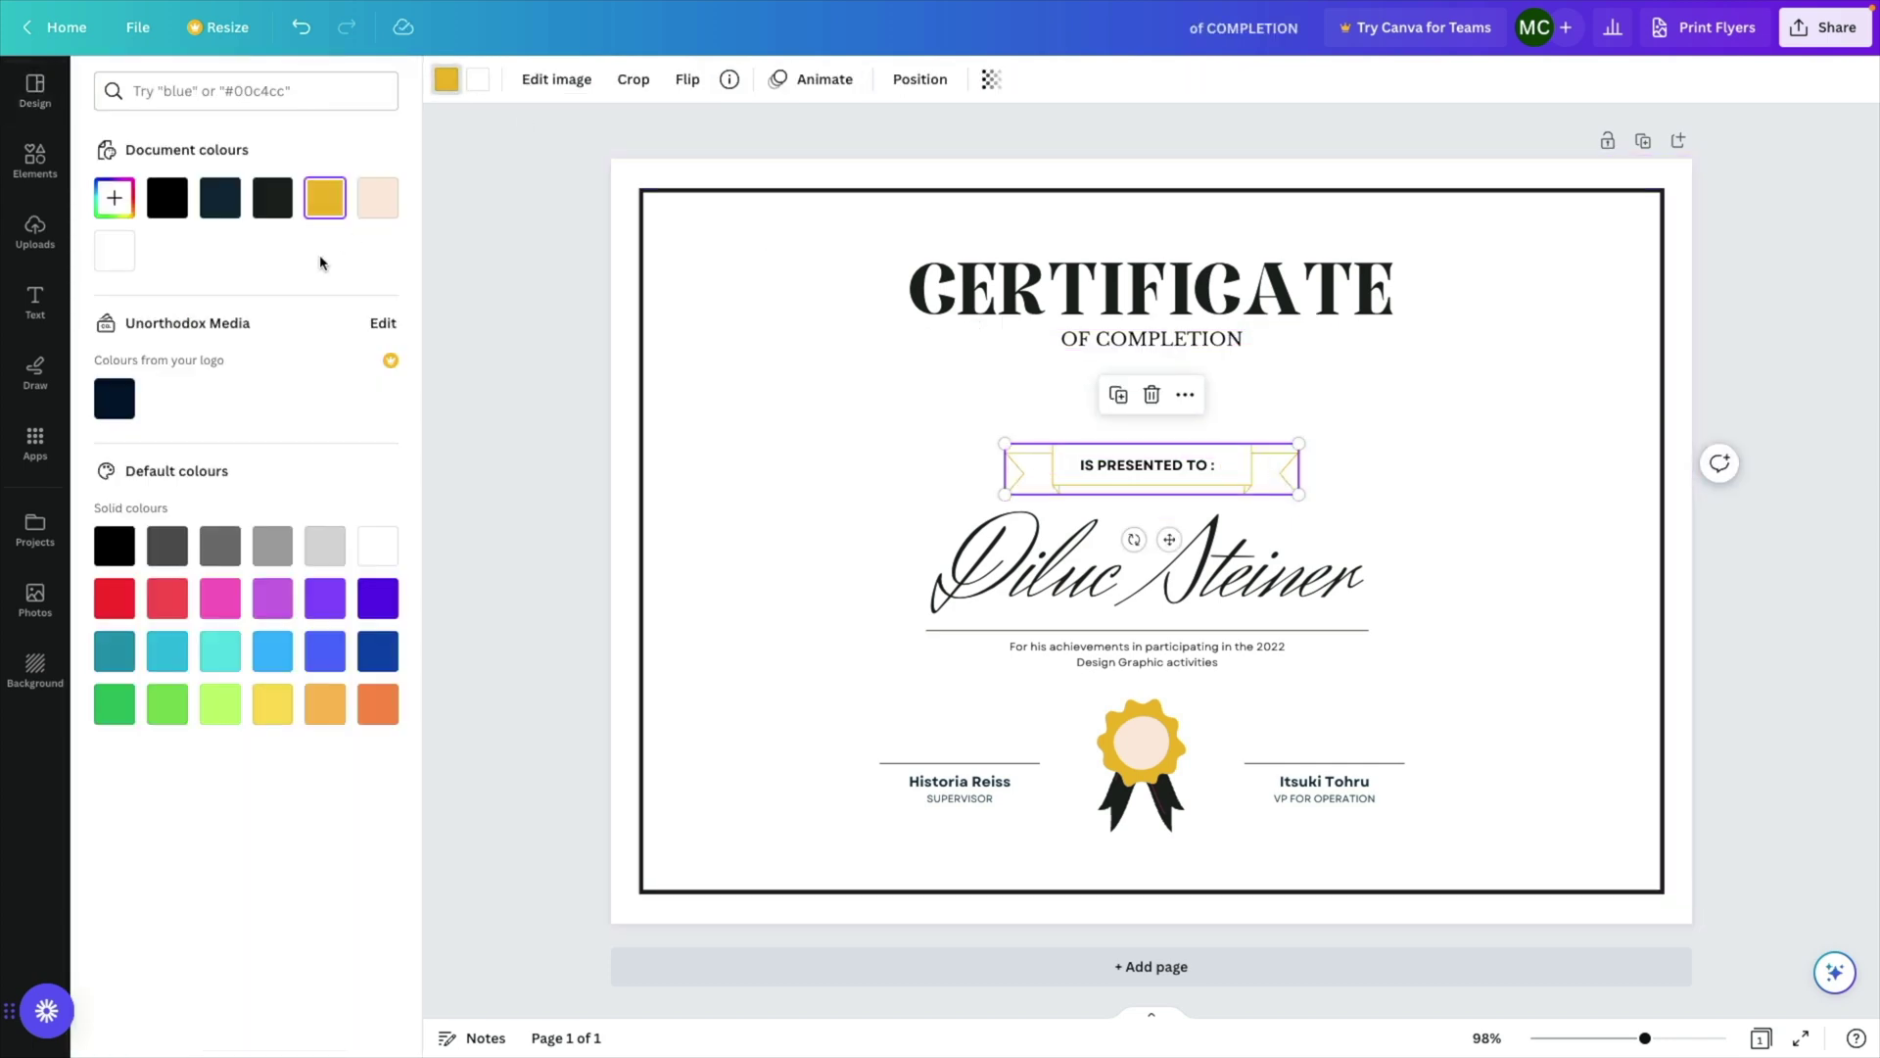
click(114, 399)
drag(1273, 470, 1288, 394)
click(1152, 339)
Step: Delete the sample recipient name, the achievement text, the line beneath the name and the gold award seal
click(1007, 565)
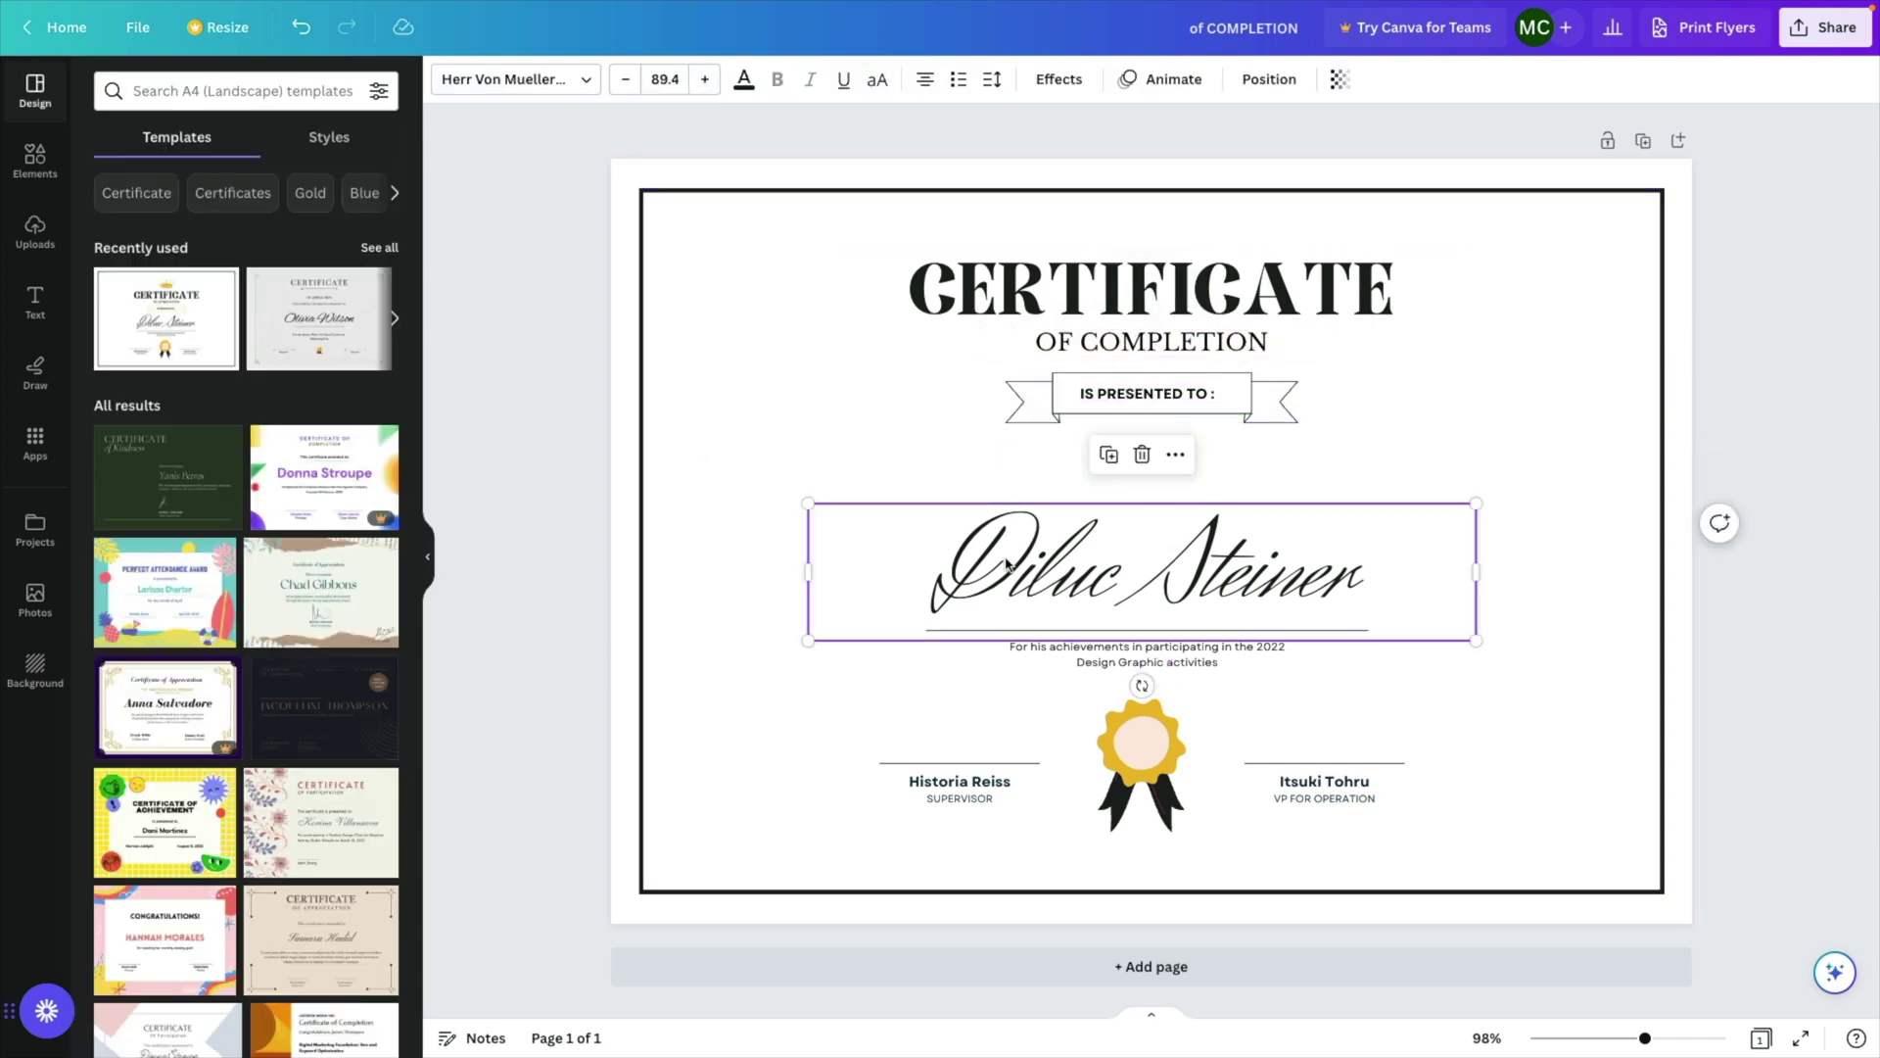
key(Delete)
click(1068, 646)
key(Delete)
click(1066, 631)
key(Delete)
click(1146, 766)
key(Delete)
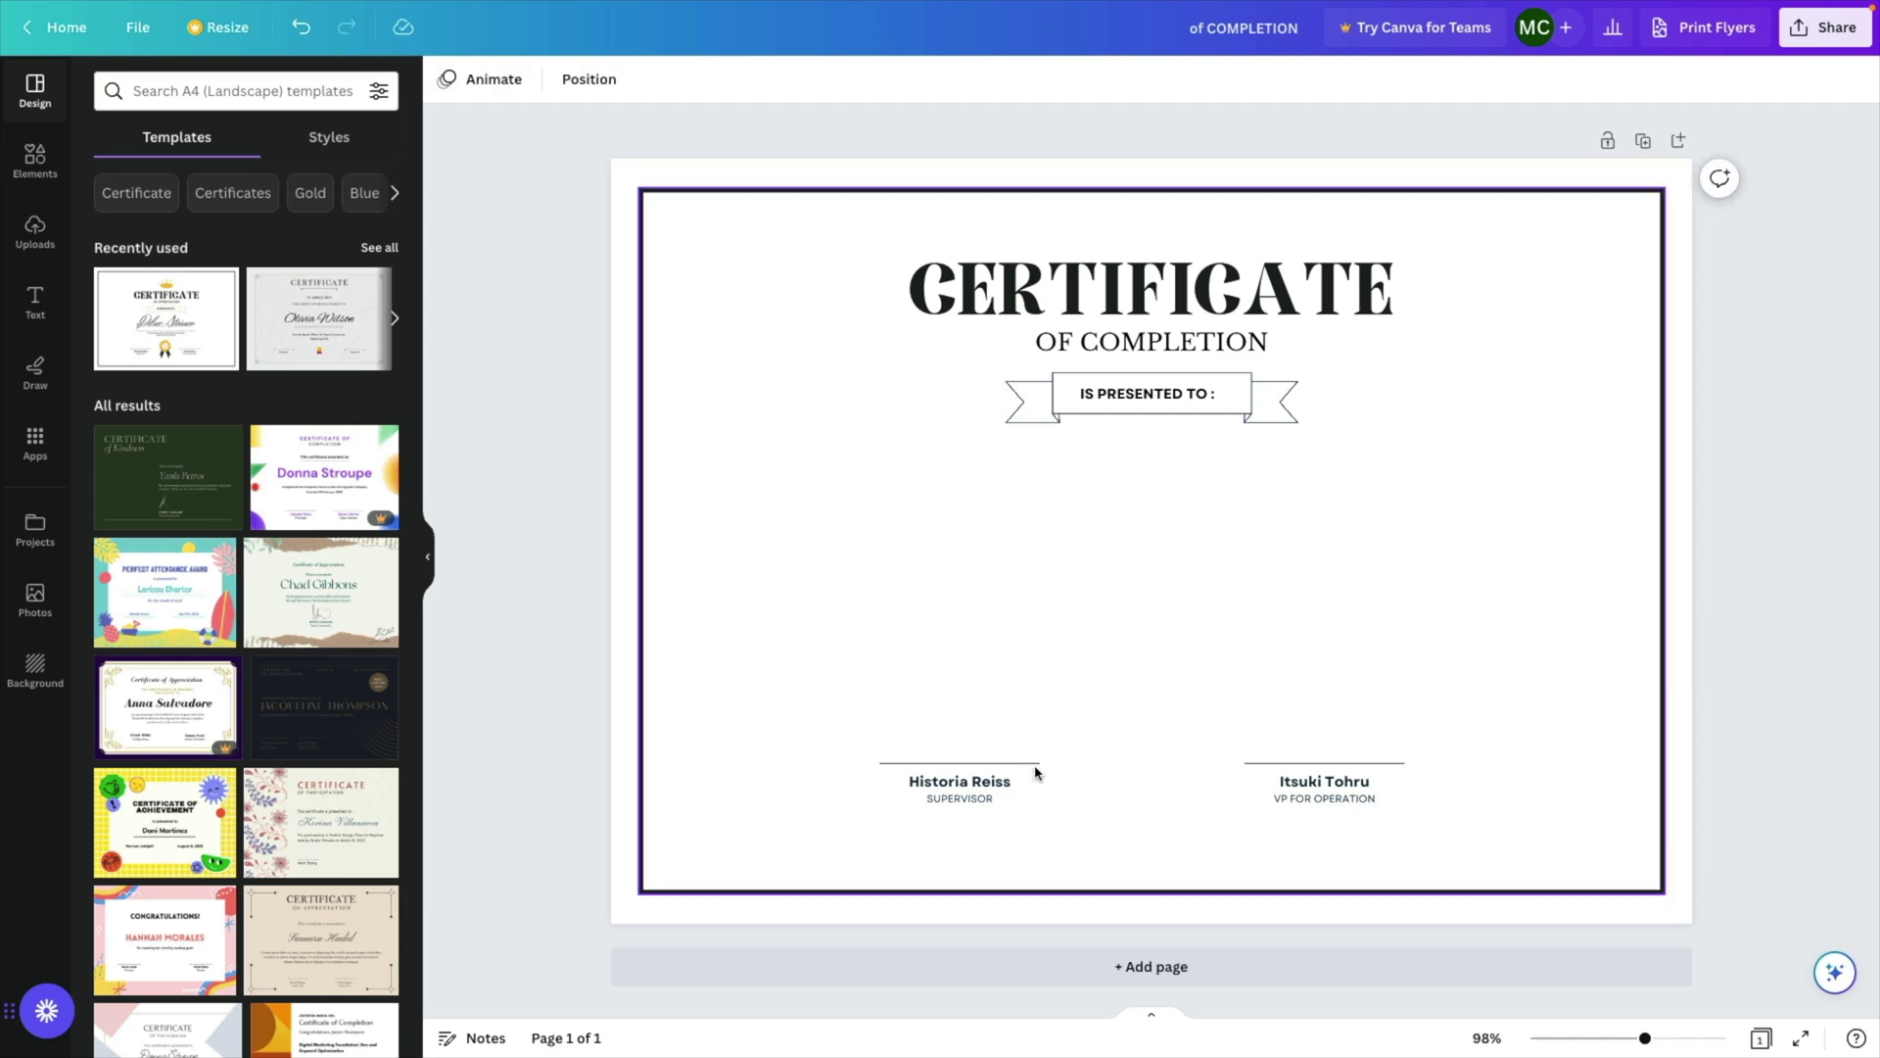
Step: Replace the two signatory blocks with one centred line above the instructor's full name, "Course Academy Online" and "courseacademyonline.com"
drag(1335, 768, 1163, 768)
text(Michael Cunningham\nCourse Academy Online\ncourseacademyonline.com)
click(1273, 723)
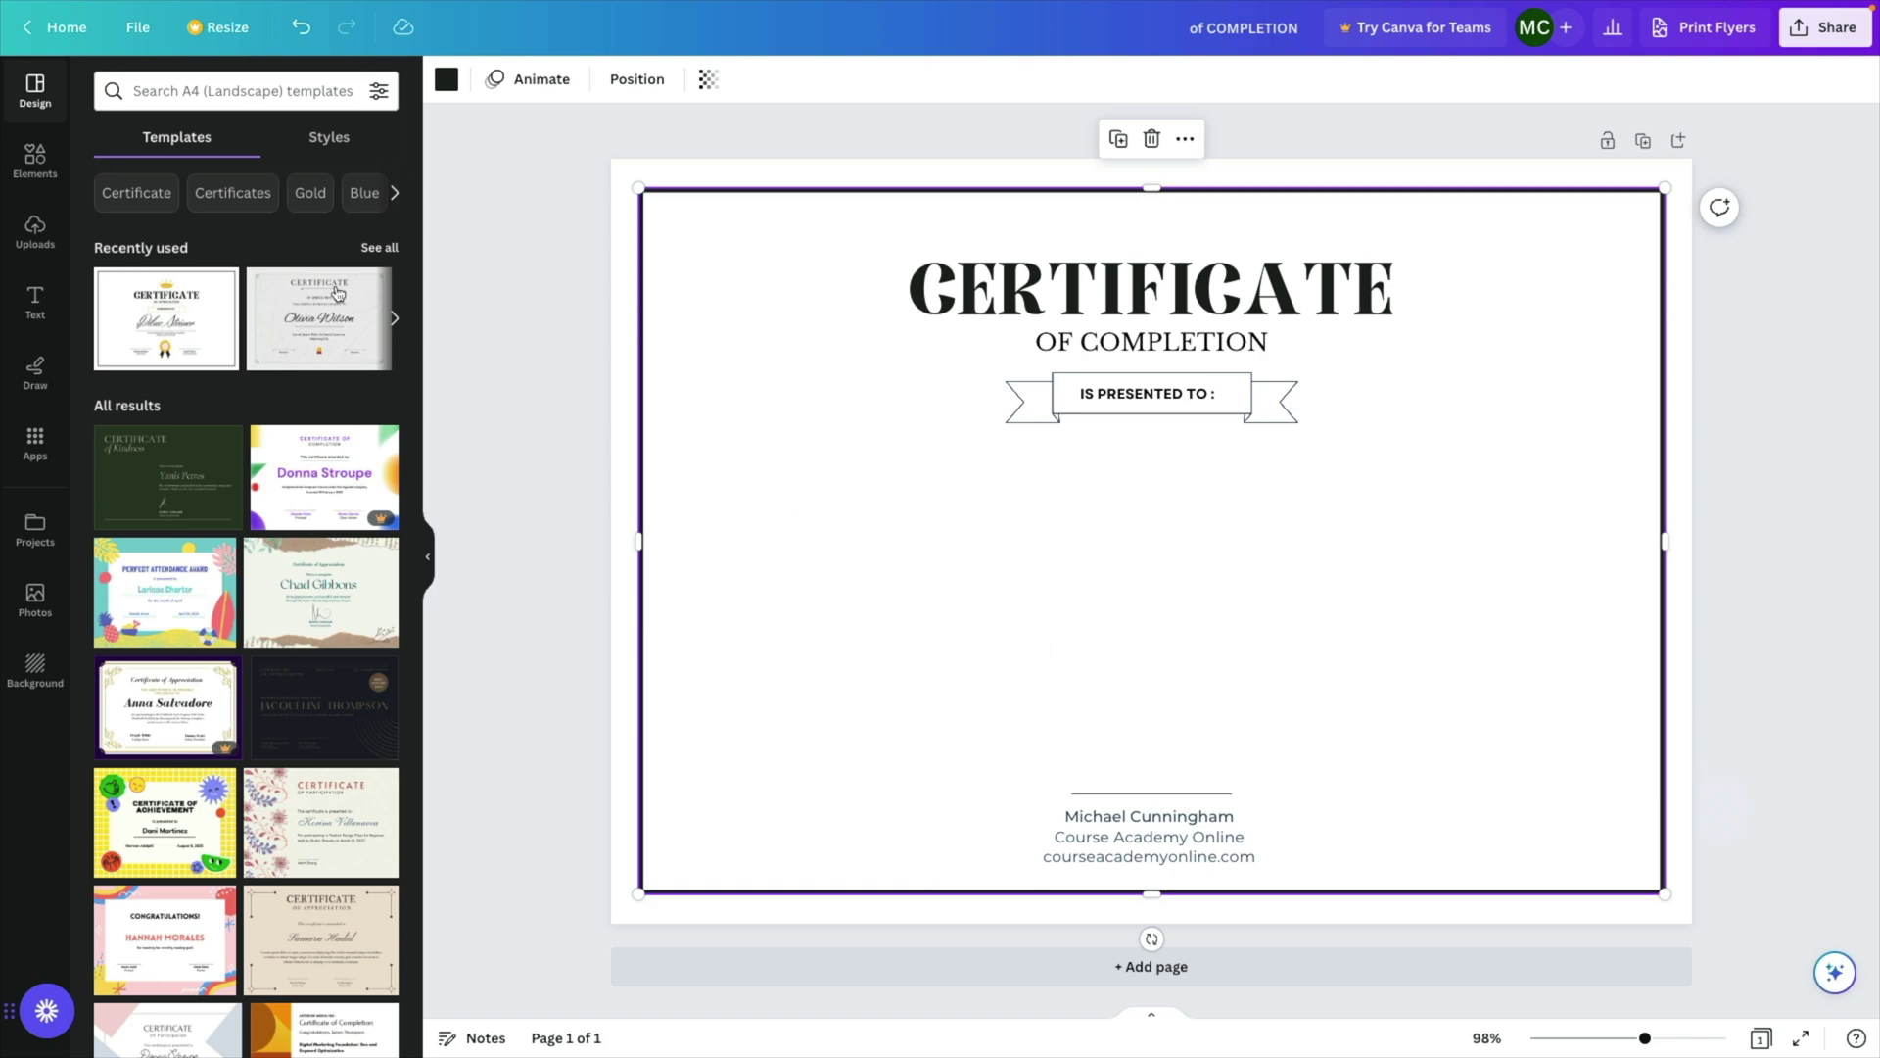
Step: Search the elements for "signature" and place the handwritten Signature graphic above the signature line
click(52, 173)
click(185, 93)
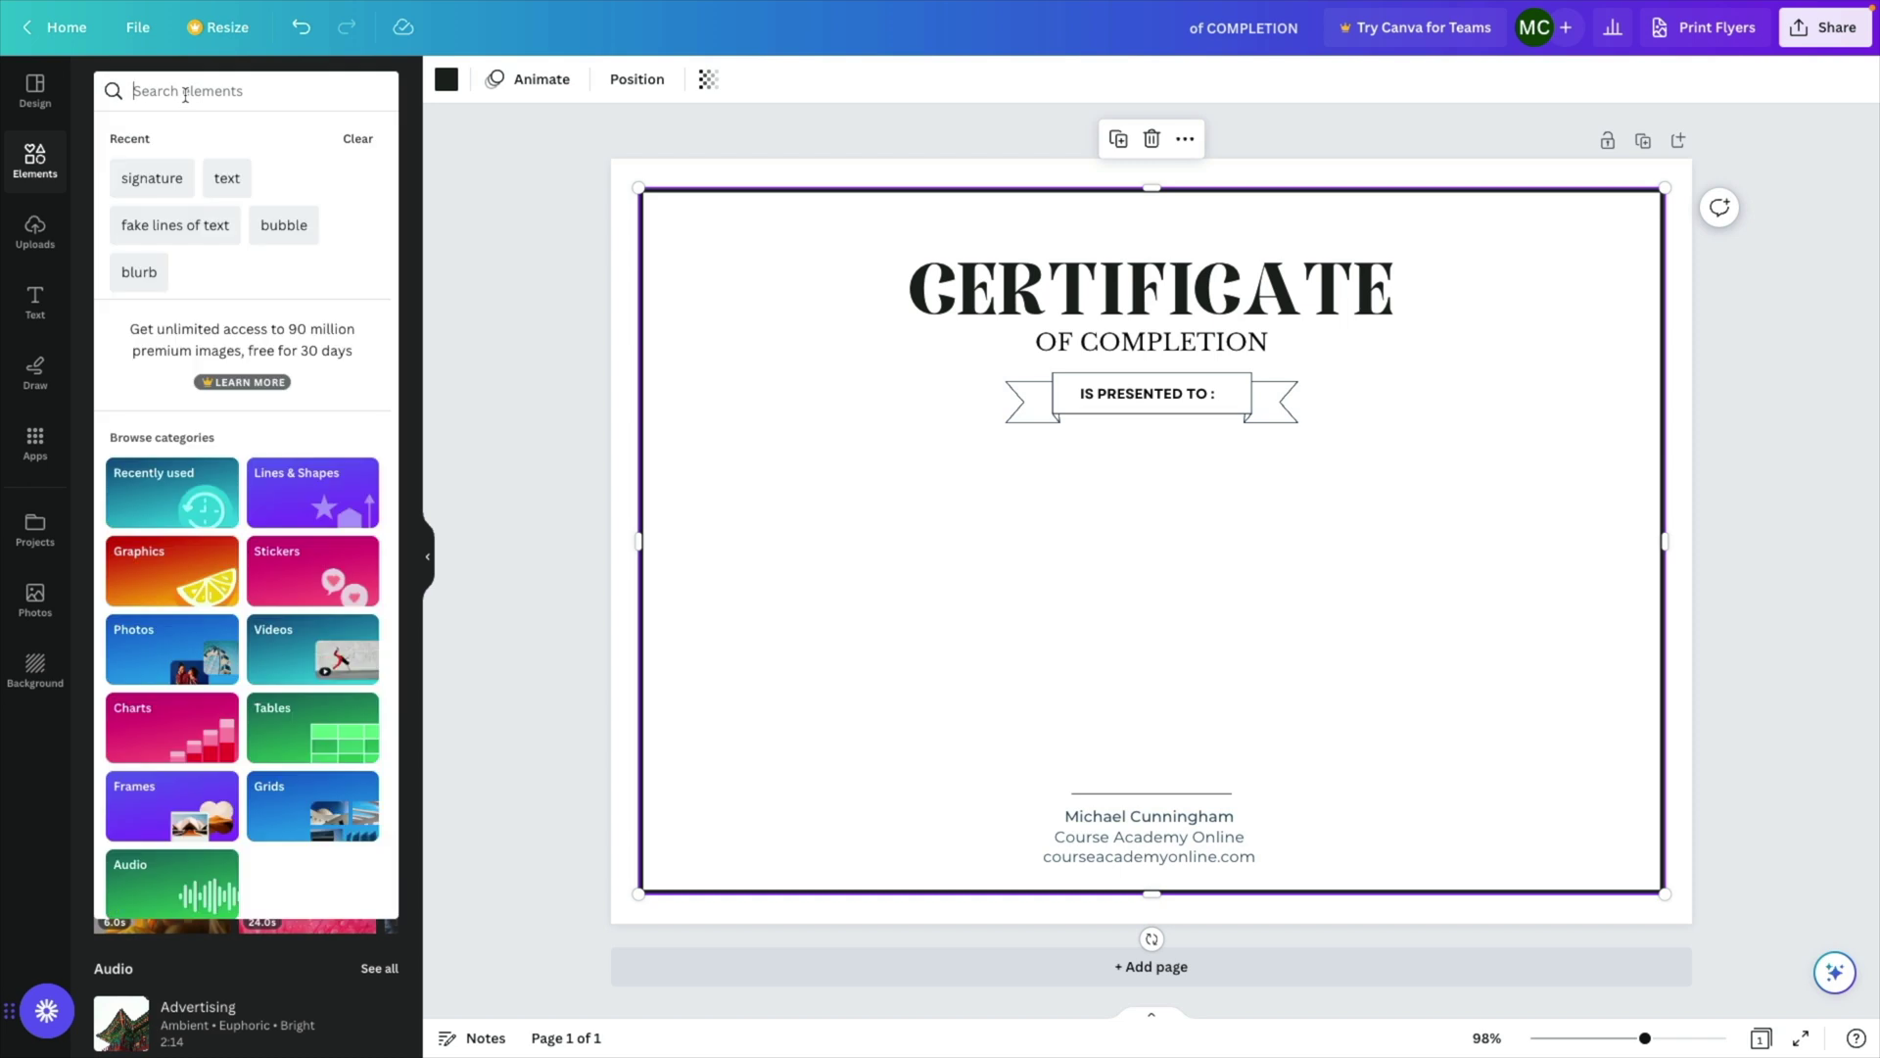
text(signature)
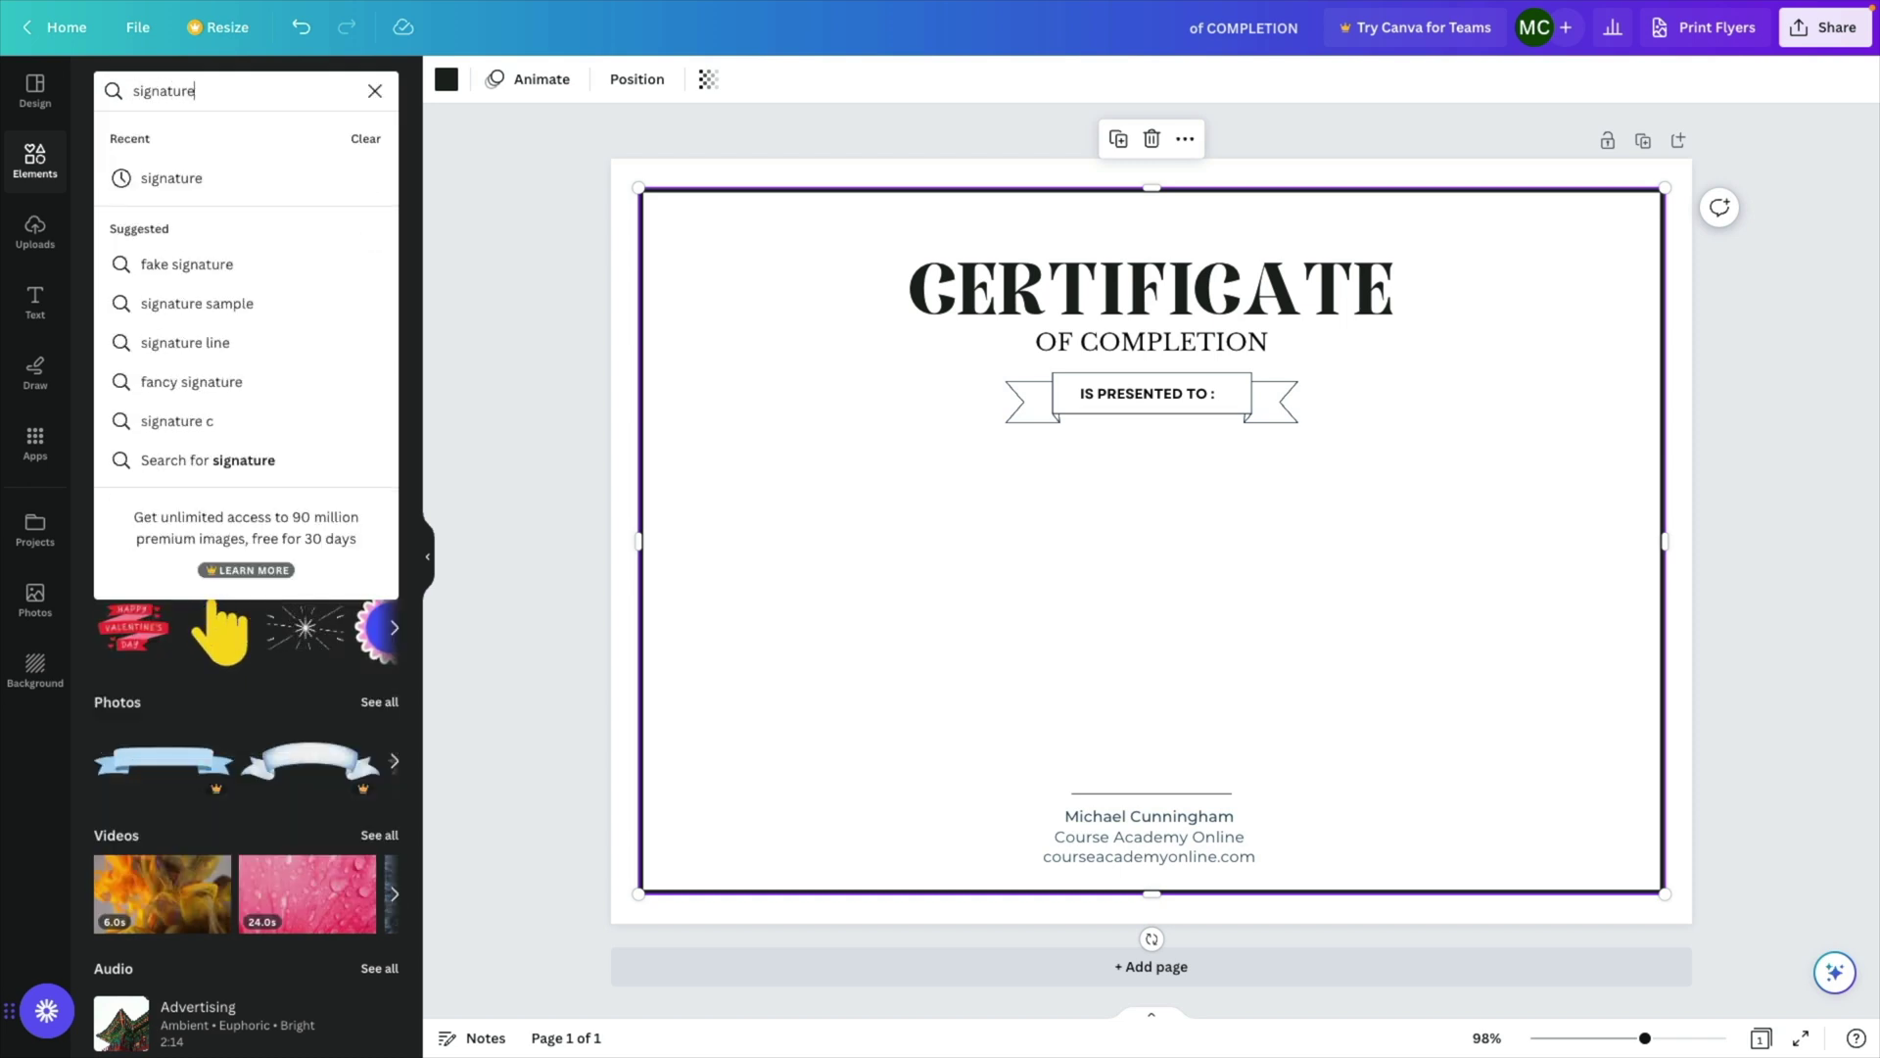
key(Return)
drag(370, 382, 1072, 695)
mouse_move(1175, 725)
mouse_down()
mouse_move(1104, 716)
mouse_move(1065, 679)
mouse_up()
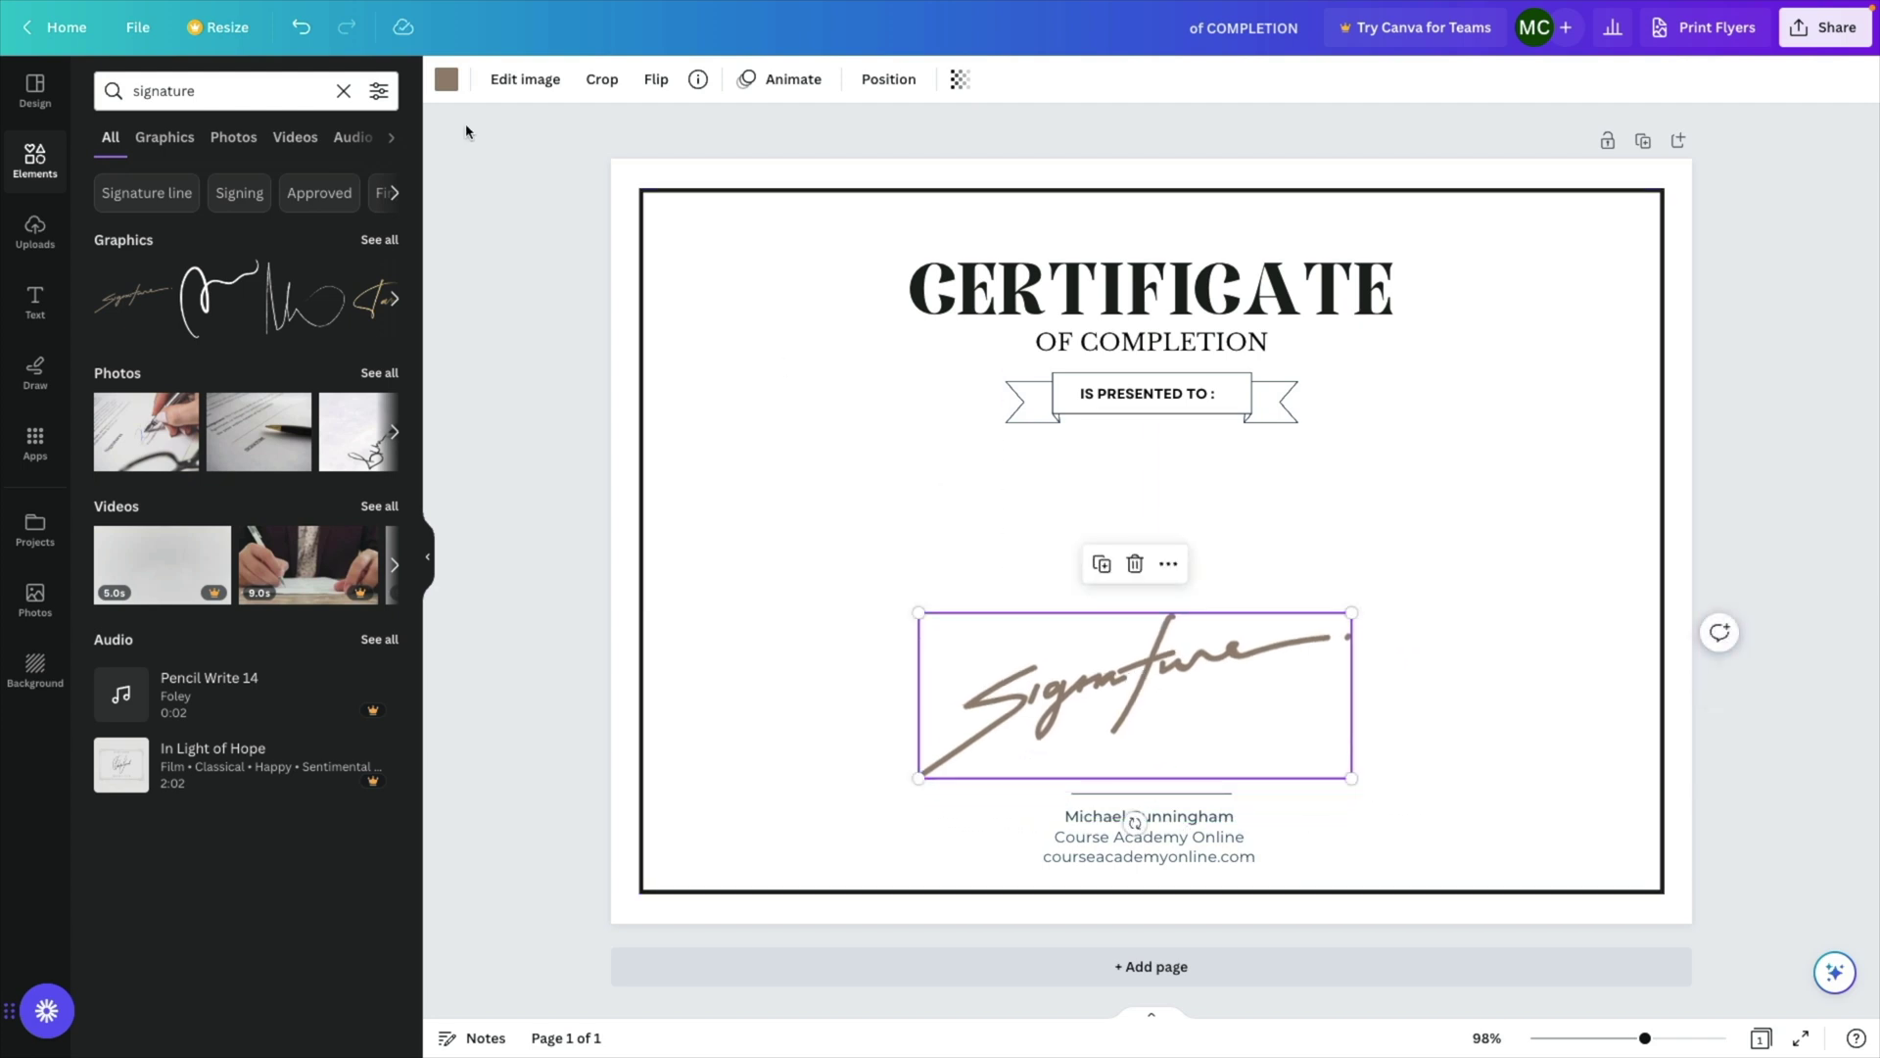
Step: Recolour the signature graphic with the dark navy logo colour, then shrink it and position it on the signature line
click(447, 80)
click(118, 393)
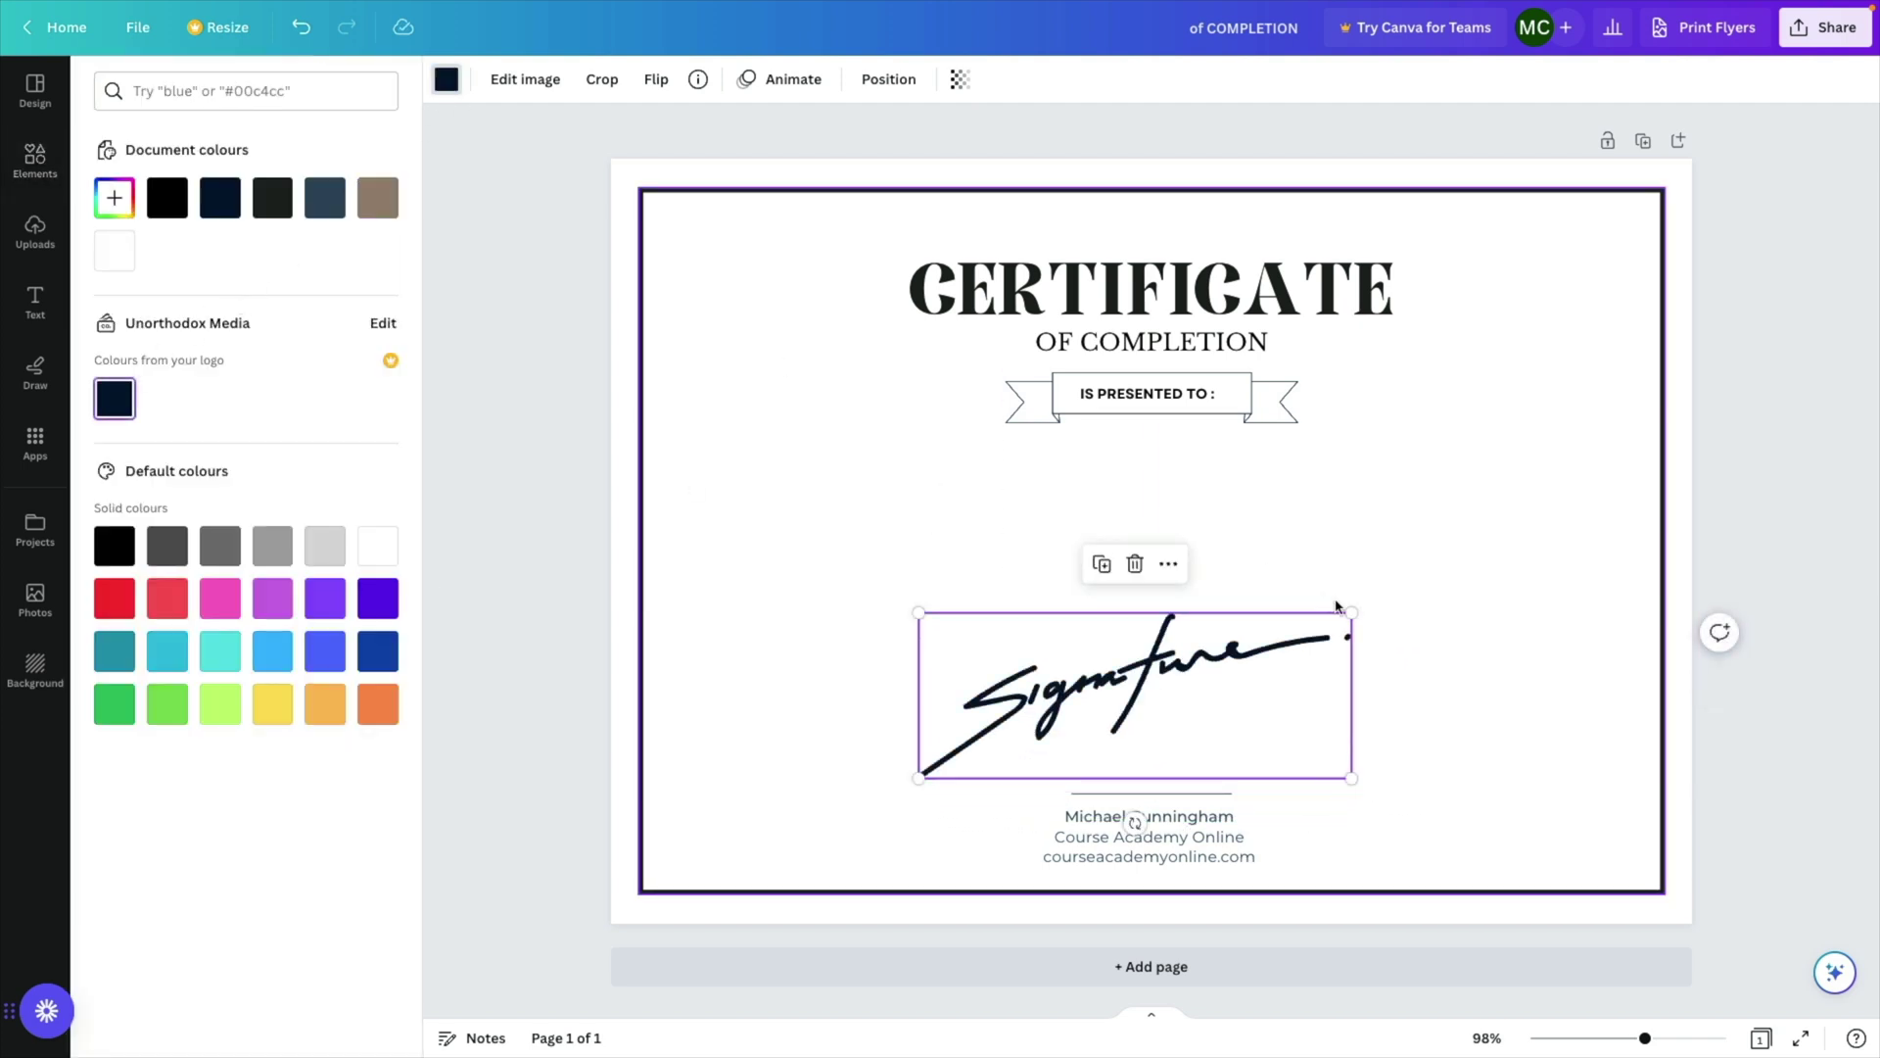
drag(1351, 612, 1056, 695)
drag(1015, 755, 1161, 774)
click(1259, 670)
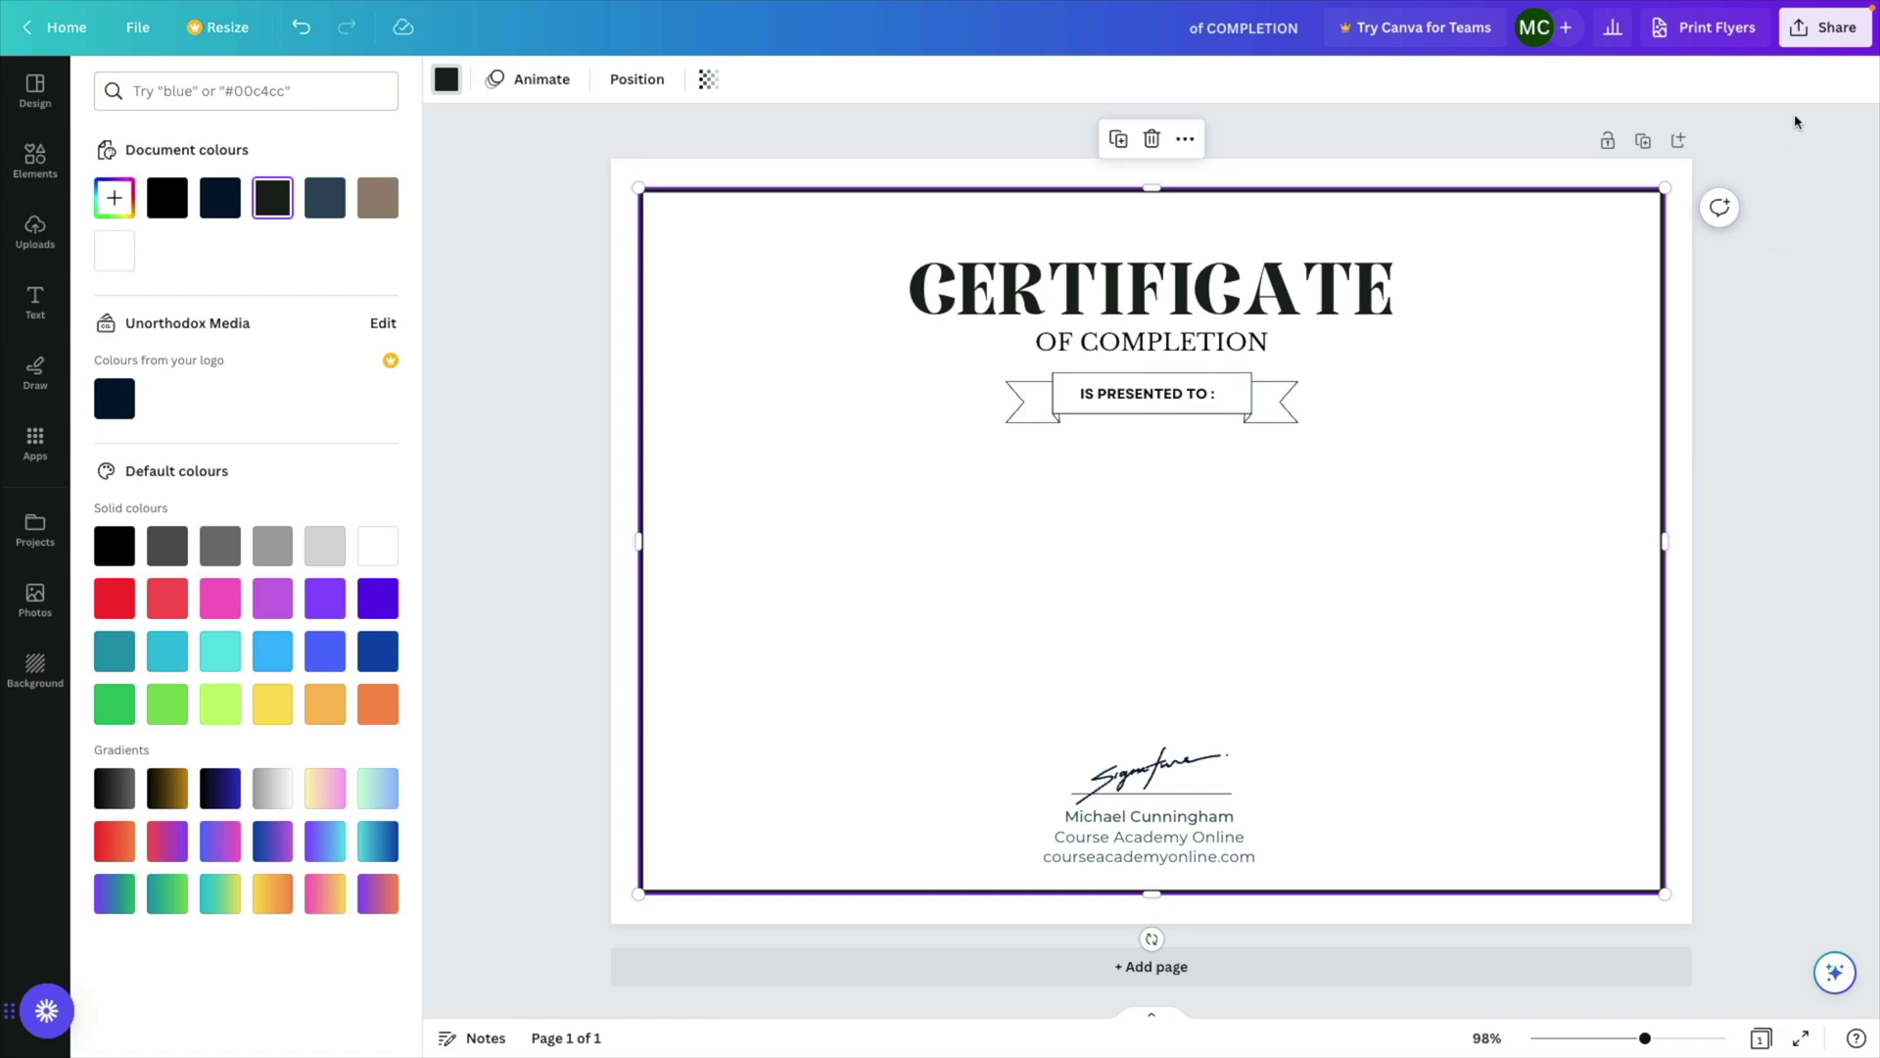
Step: Download the certificate design as a JPG file
click(1814, 39)
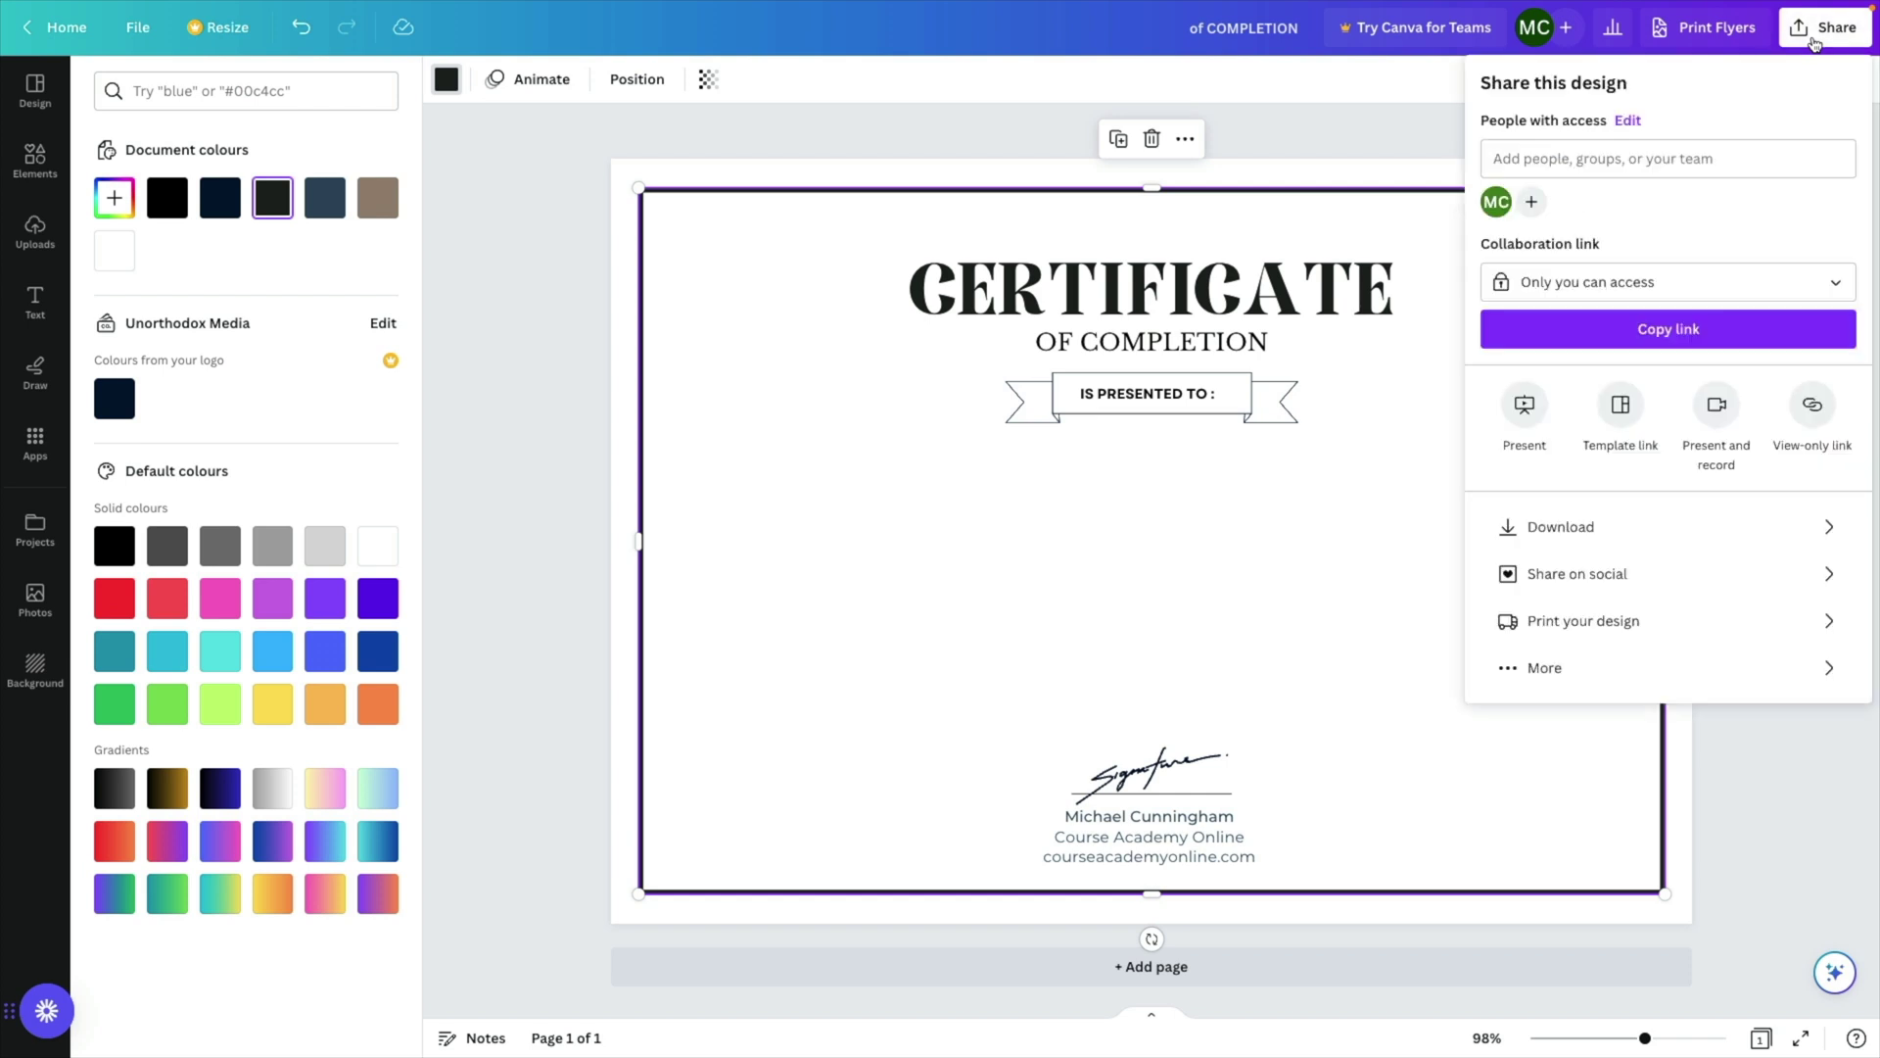
click(1618, 535)
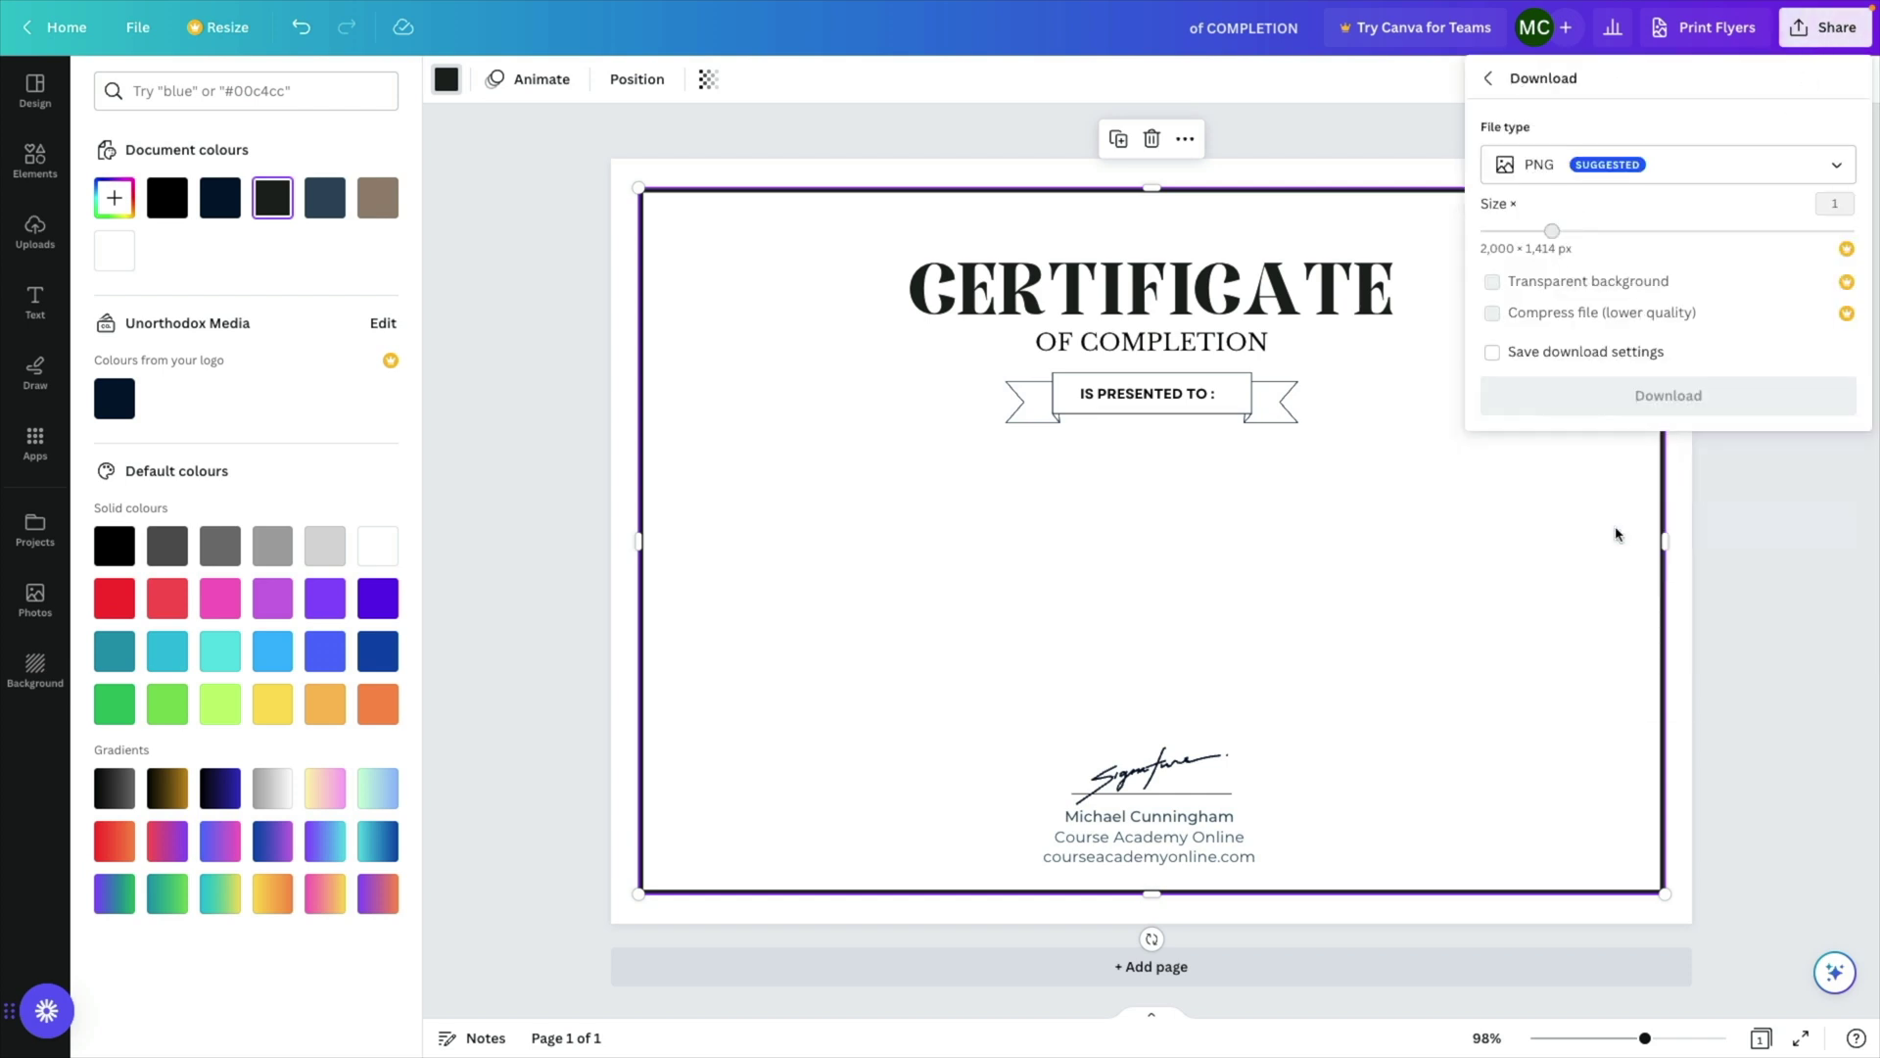
click(1669, 163)
click(1654, 218)
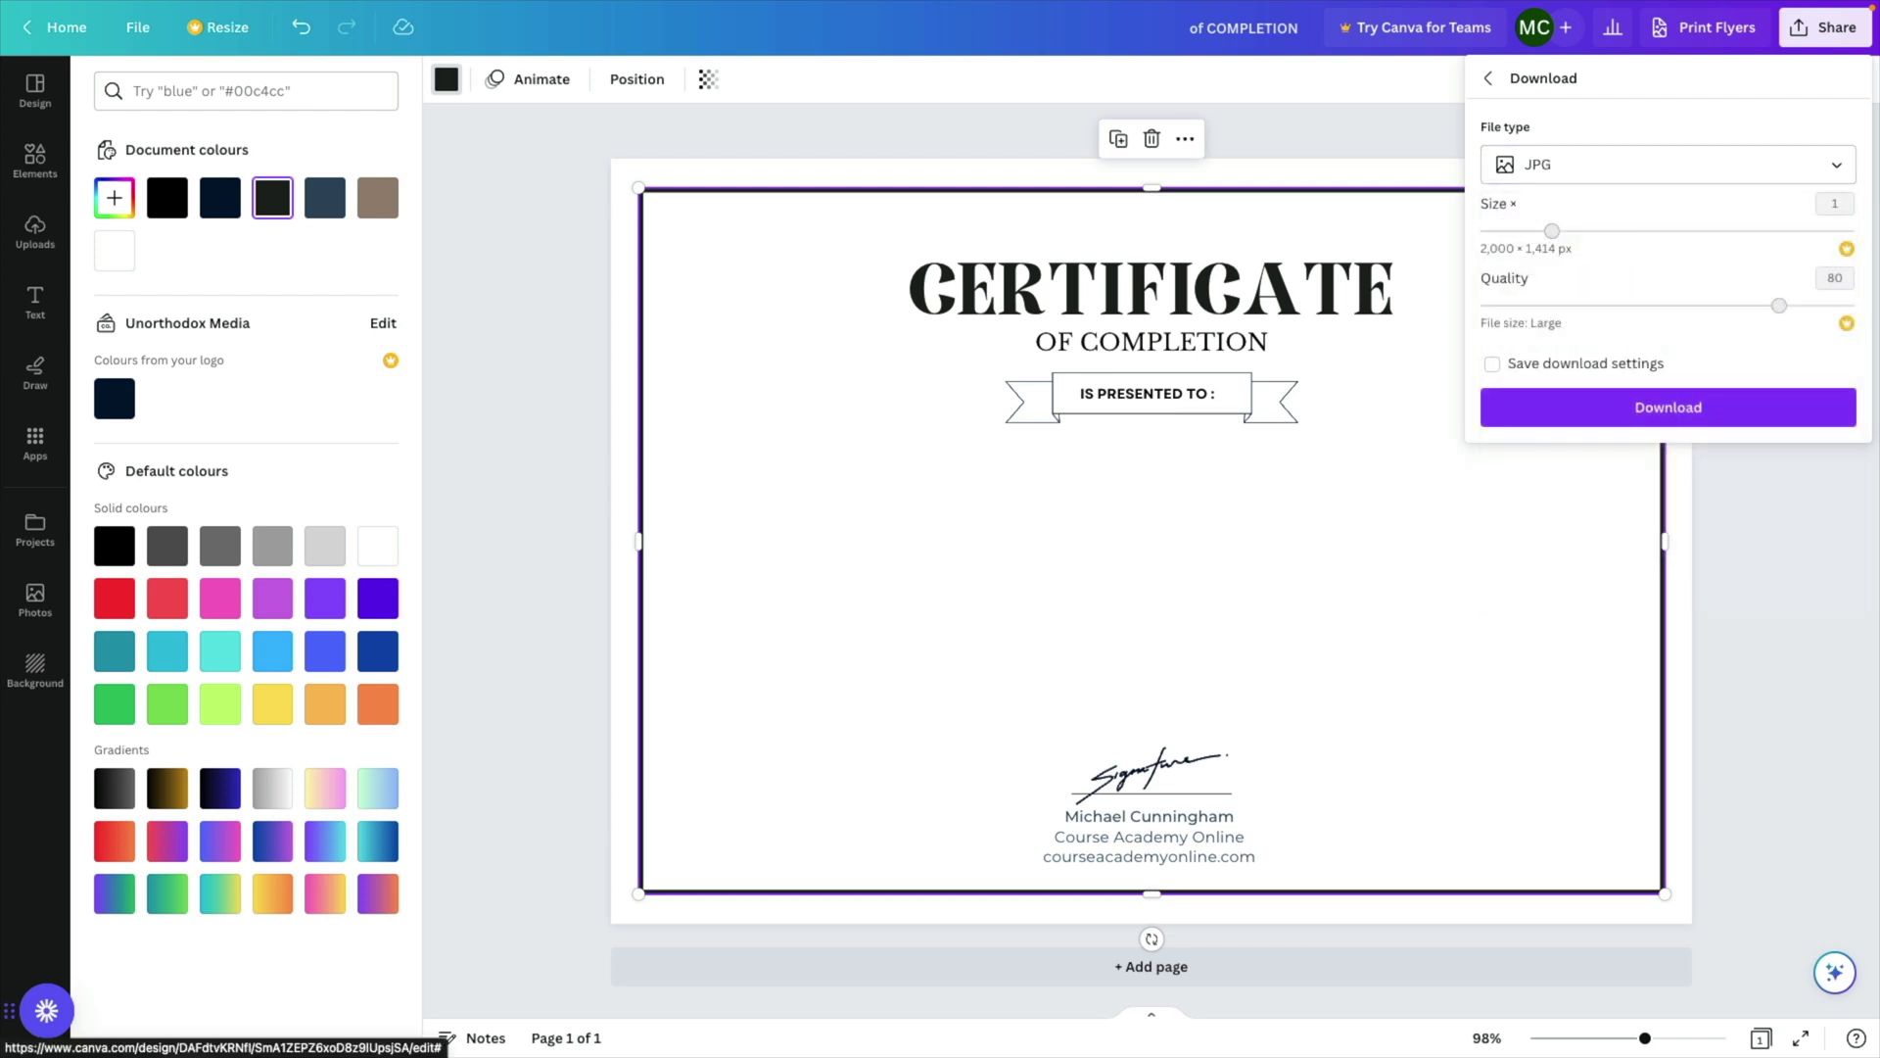
click(1669, 407)
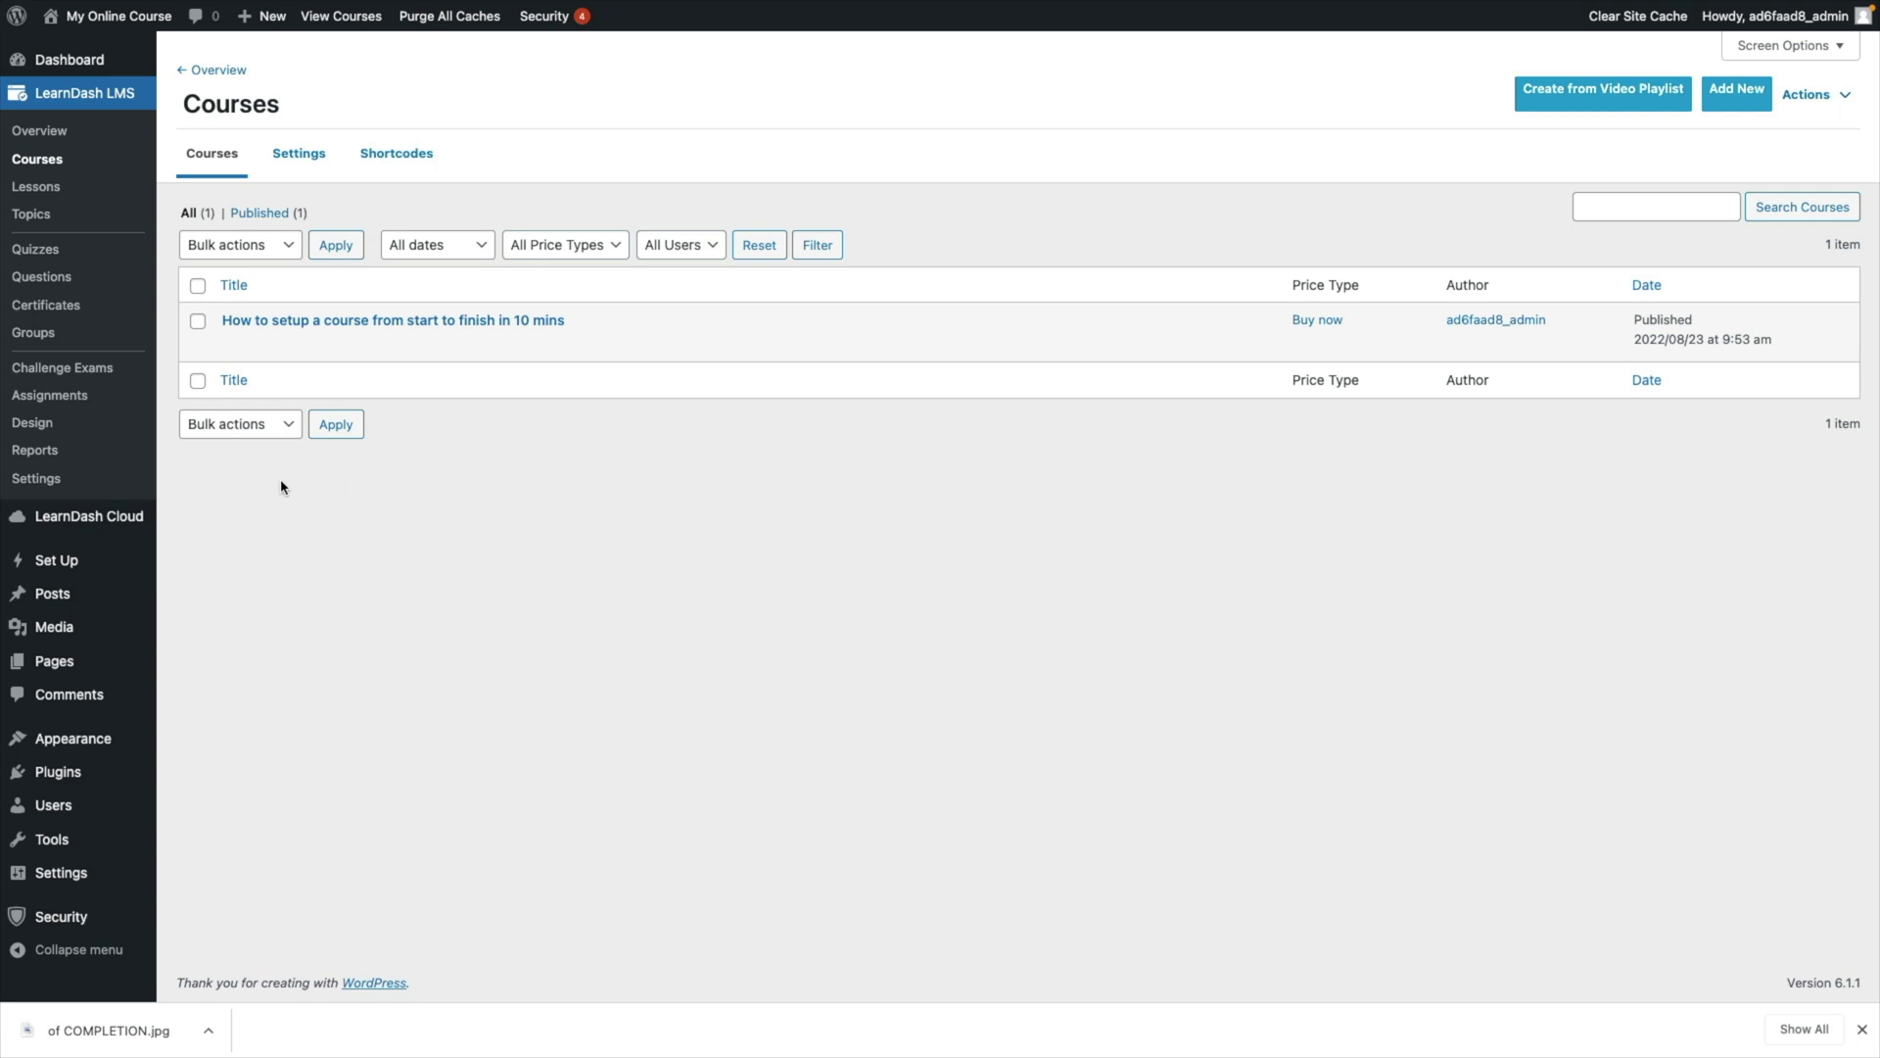
Step: Switch to LearnDash LMS in WordPress and start a new certificate titled "Certificate of Completion"
click(73, 311)
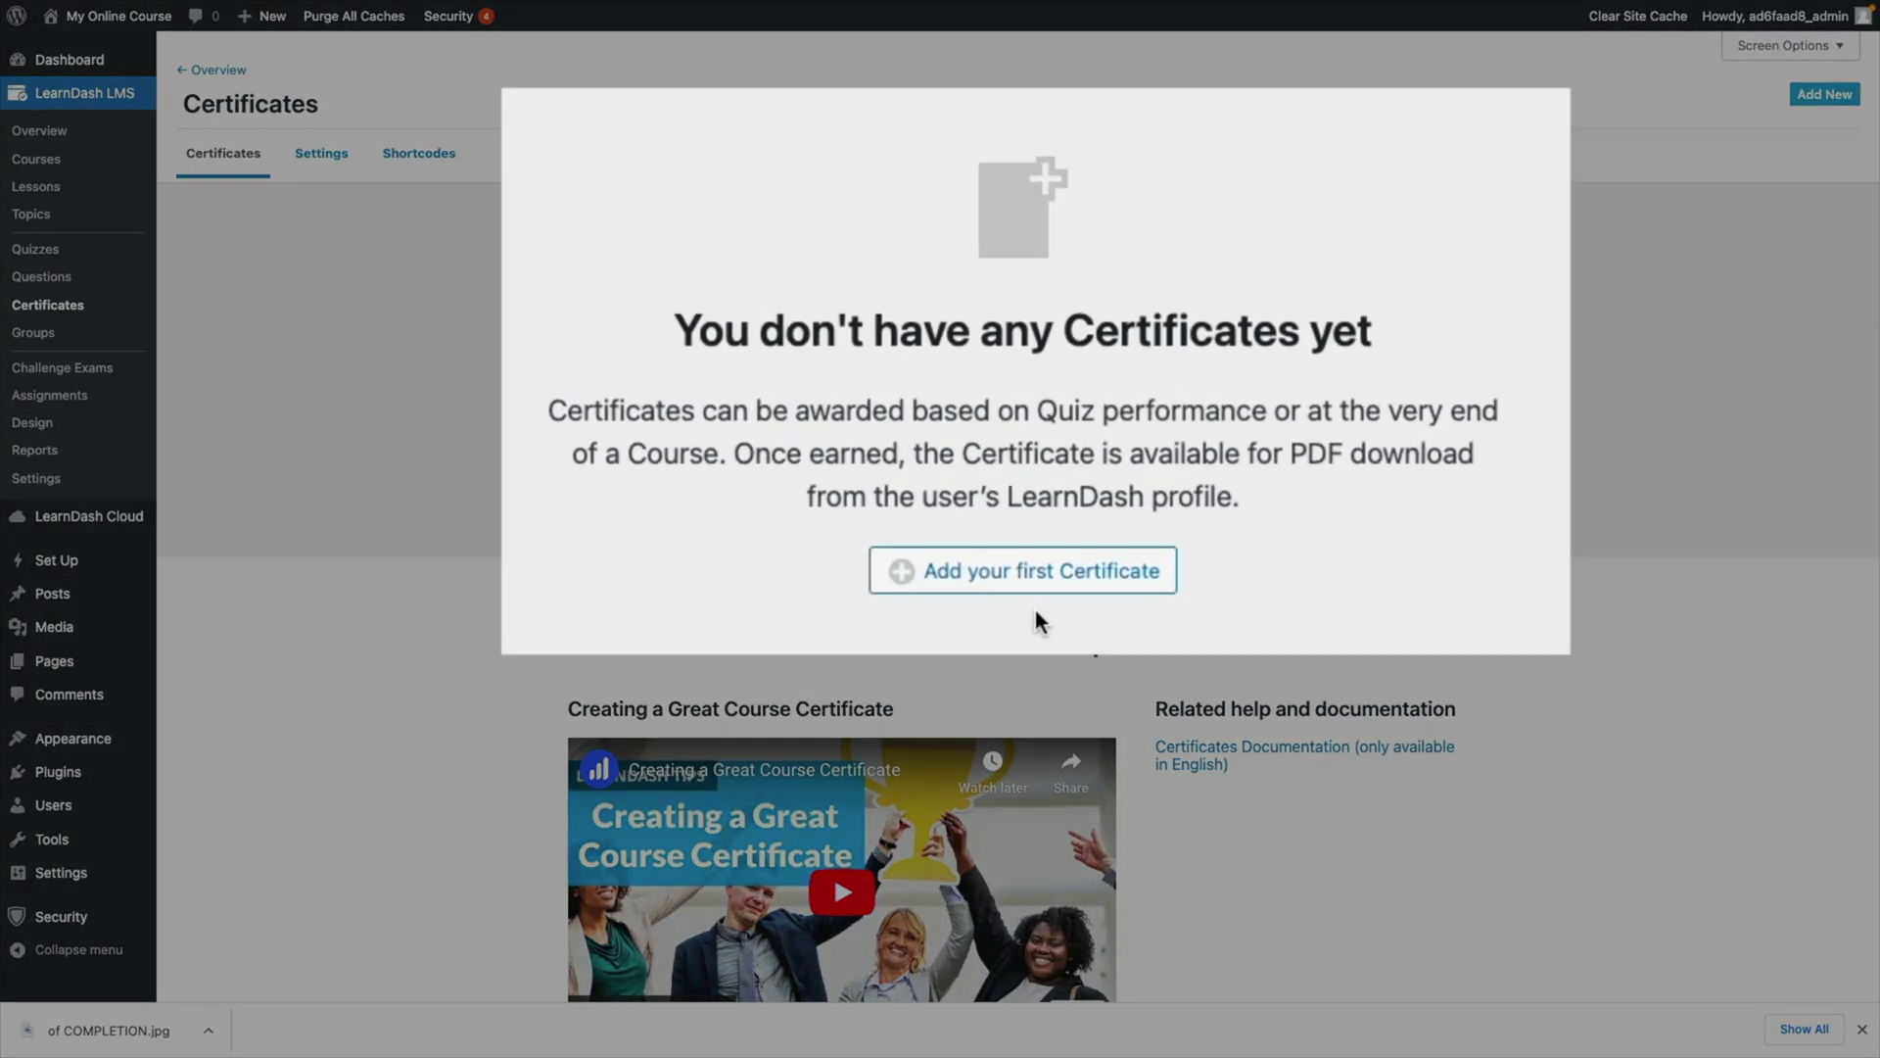
click(1040, 585)
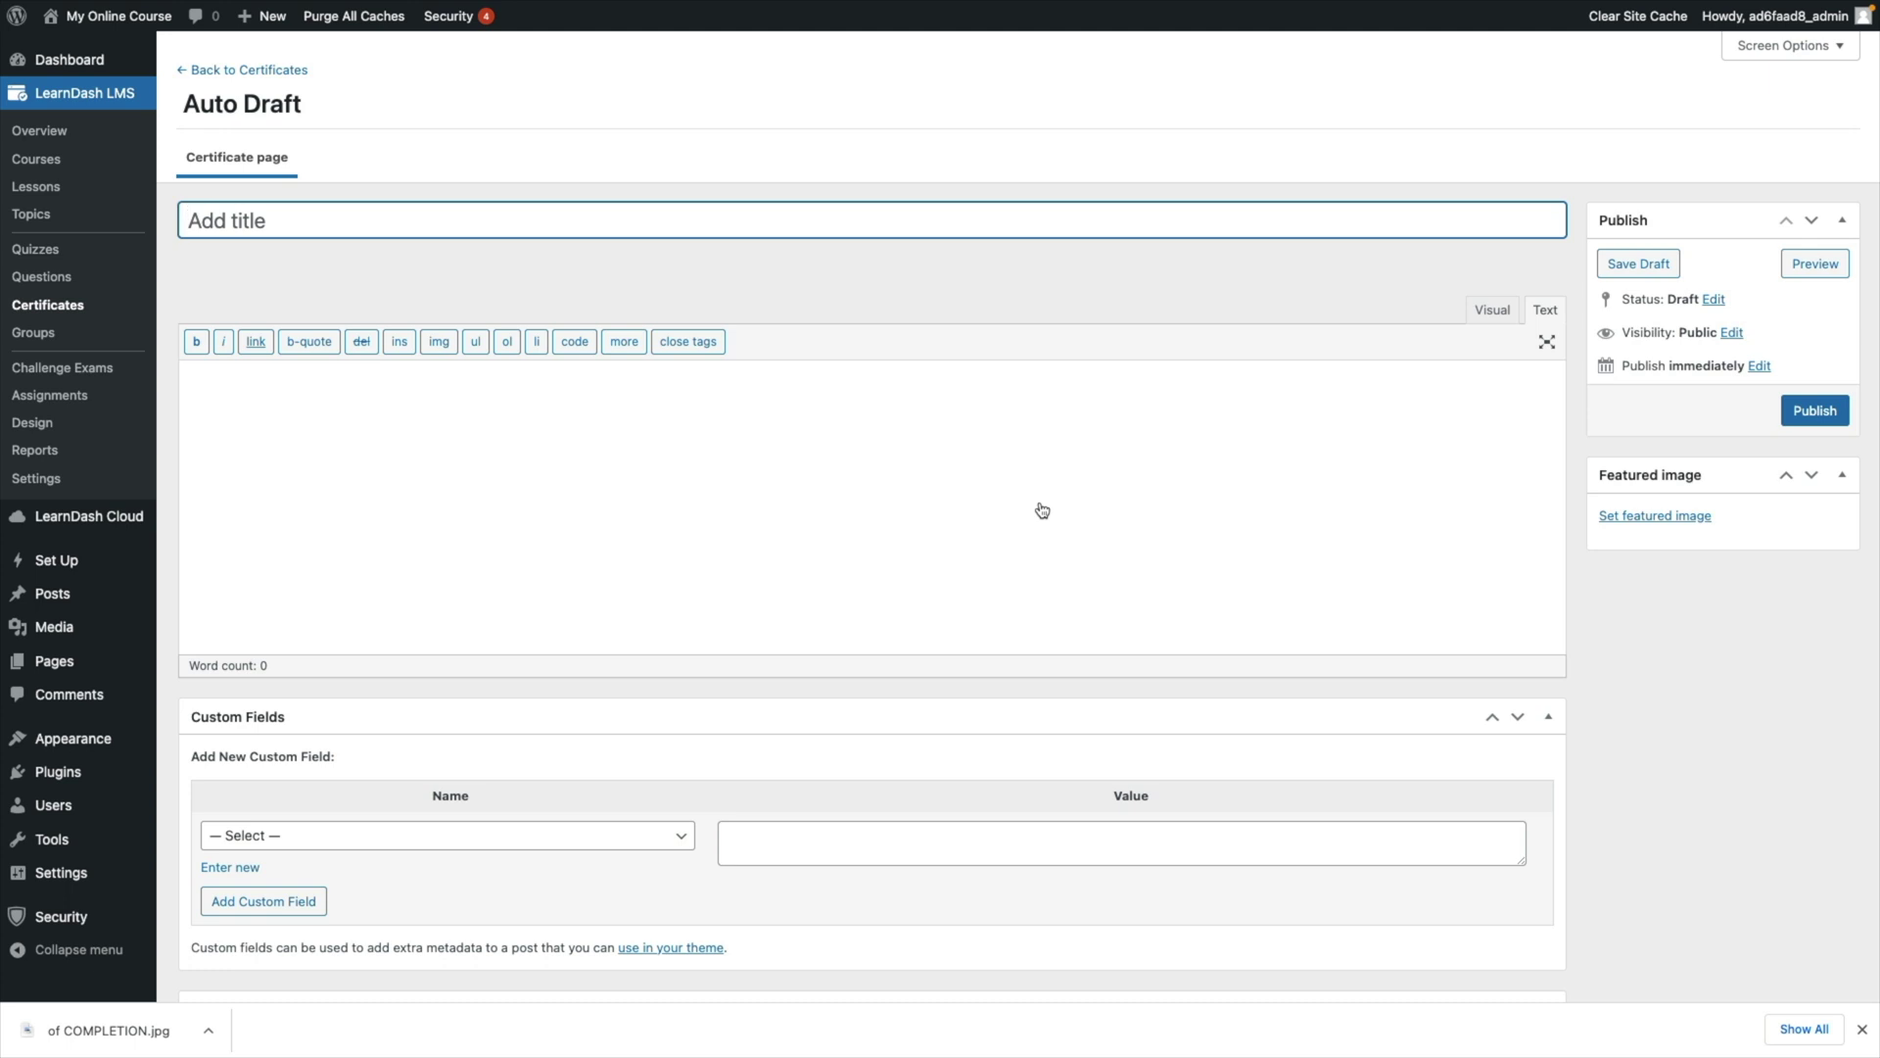
text(Certificate of Completion)
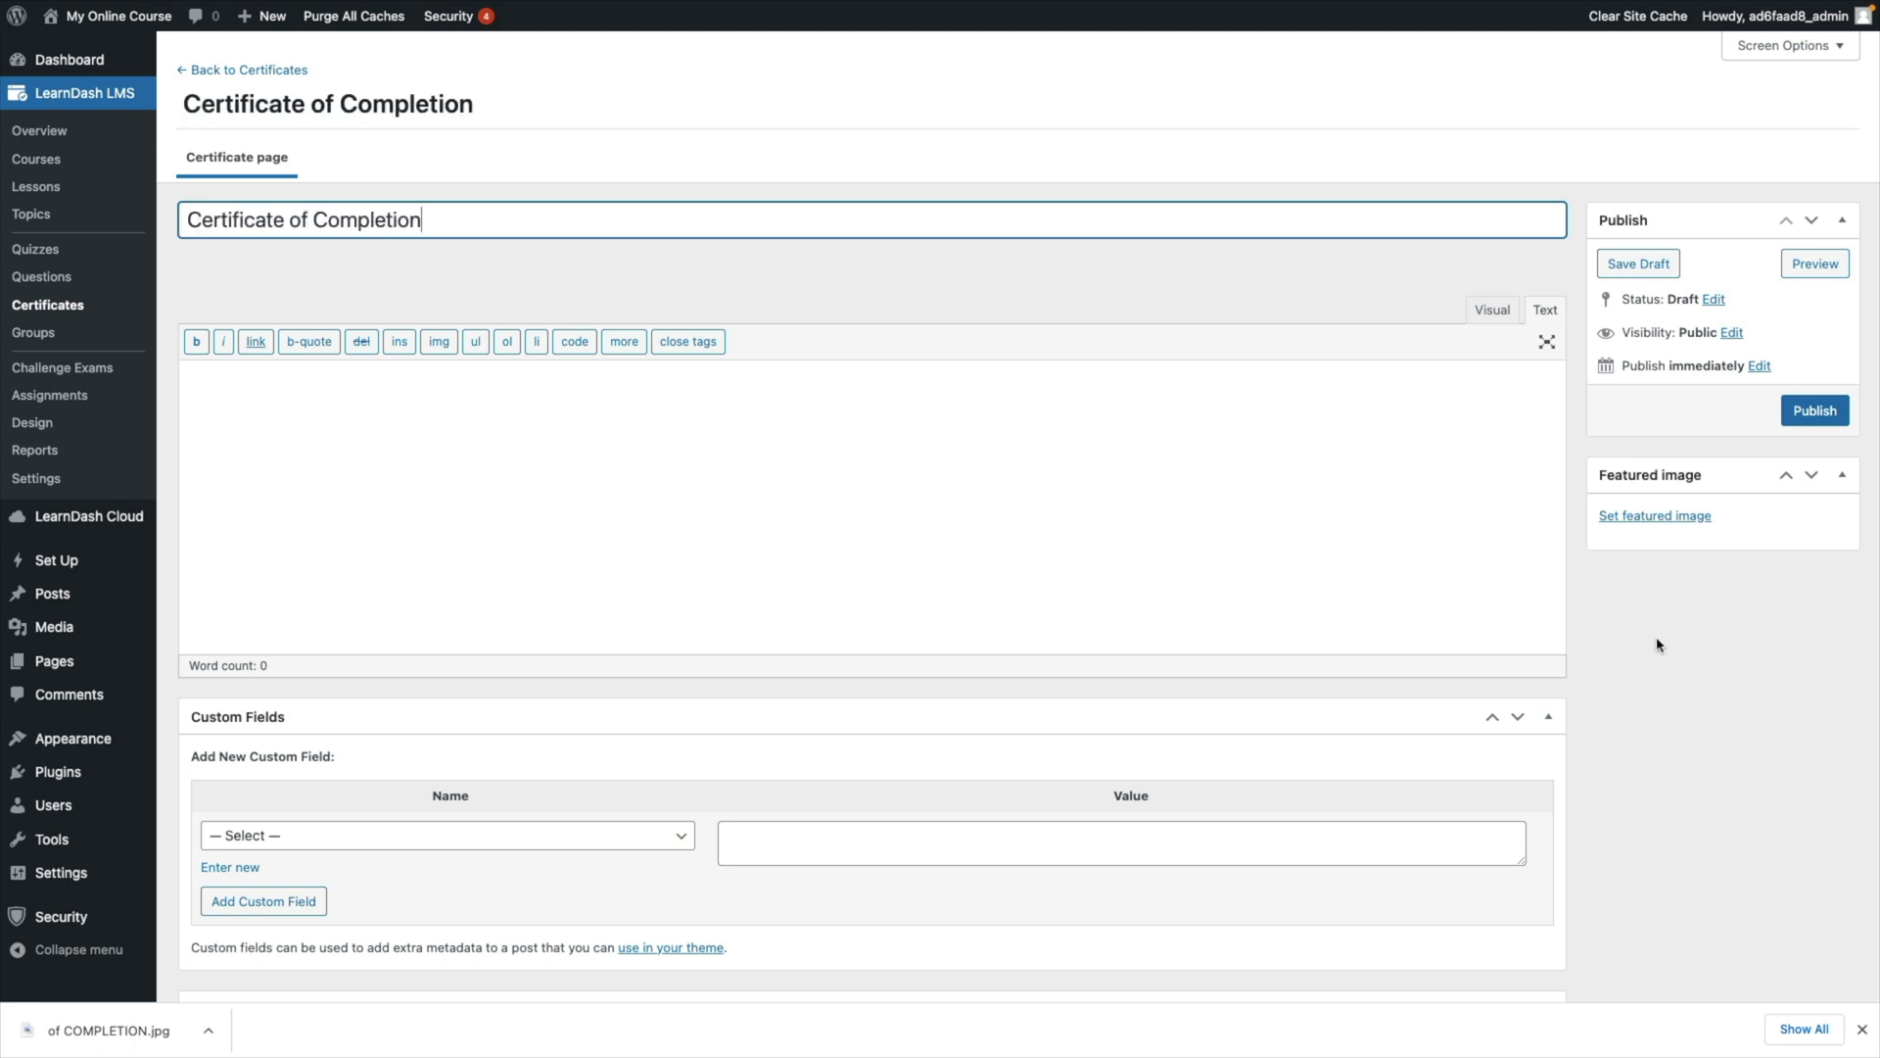
Step: Set Certificate-of-Completion.jpg as the certificate's featured image and publish the certificate
click(1673, 523)
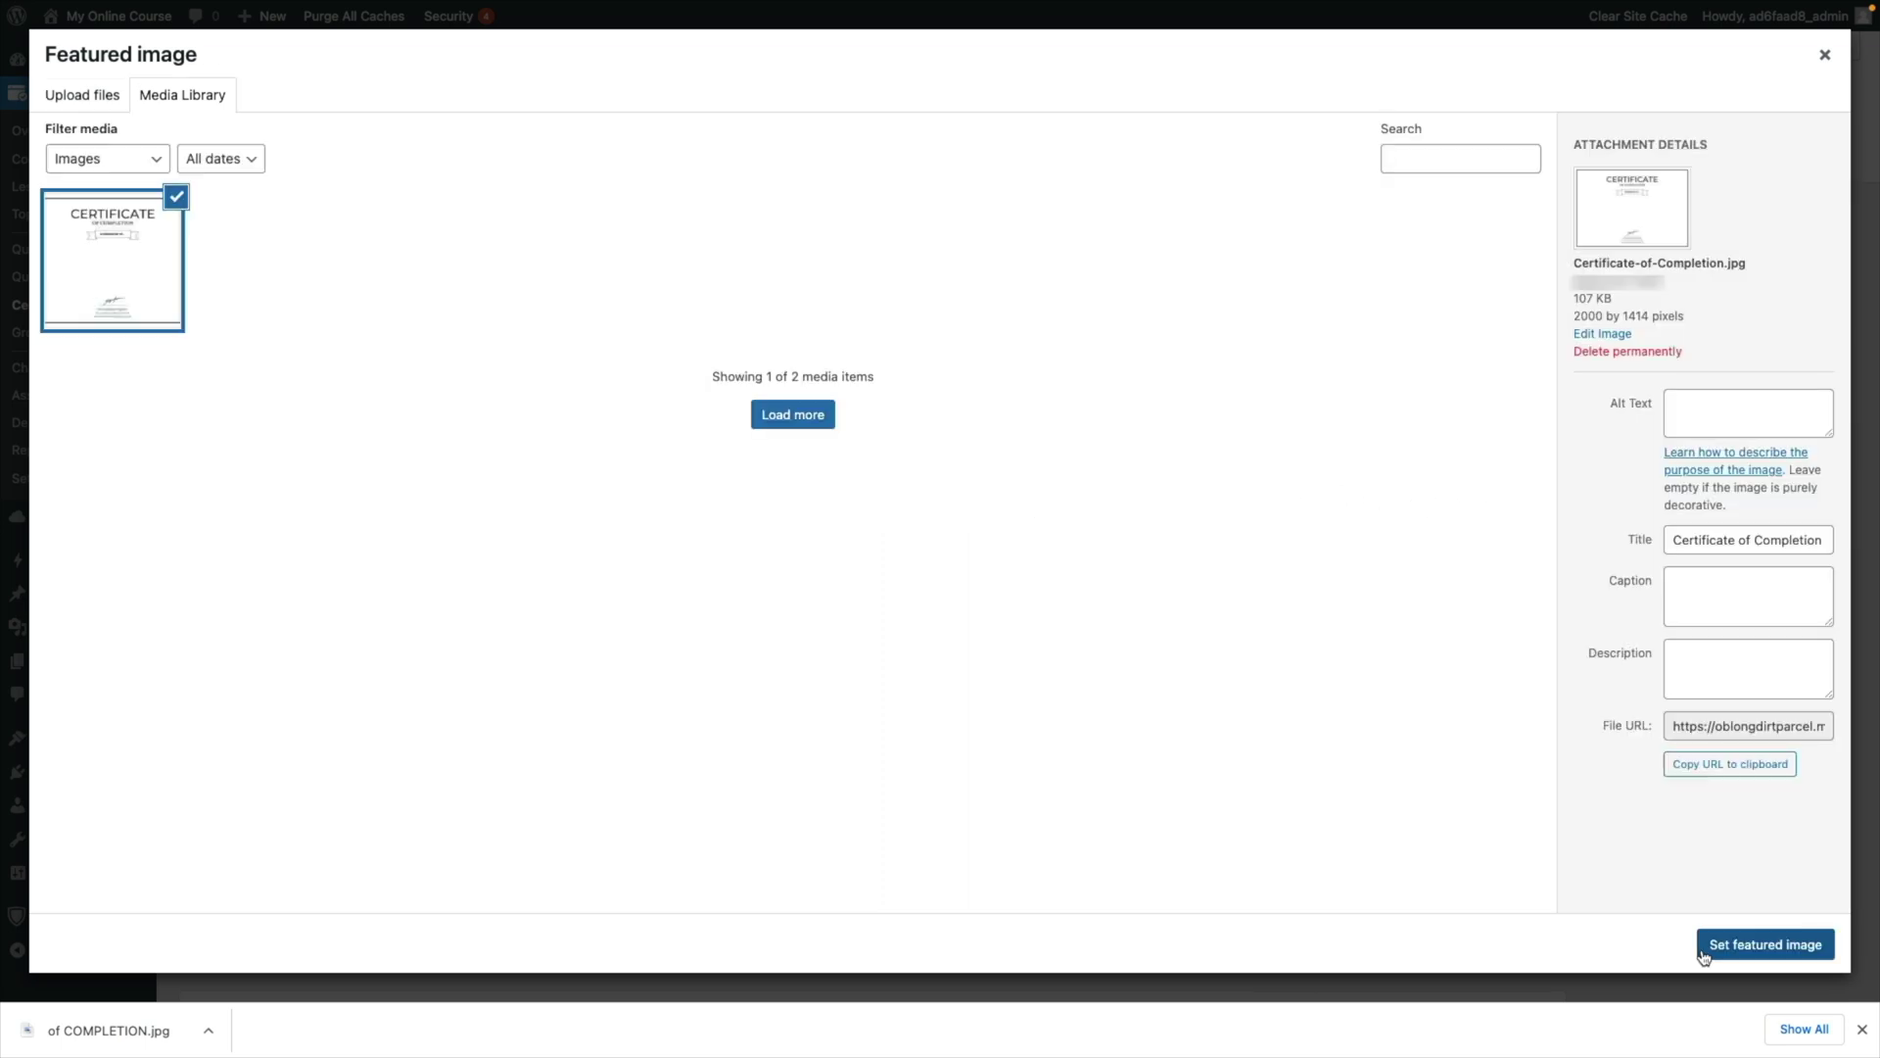
click(1703, 956)
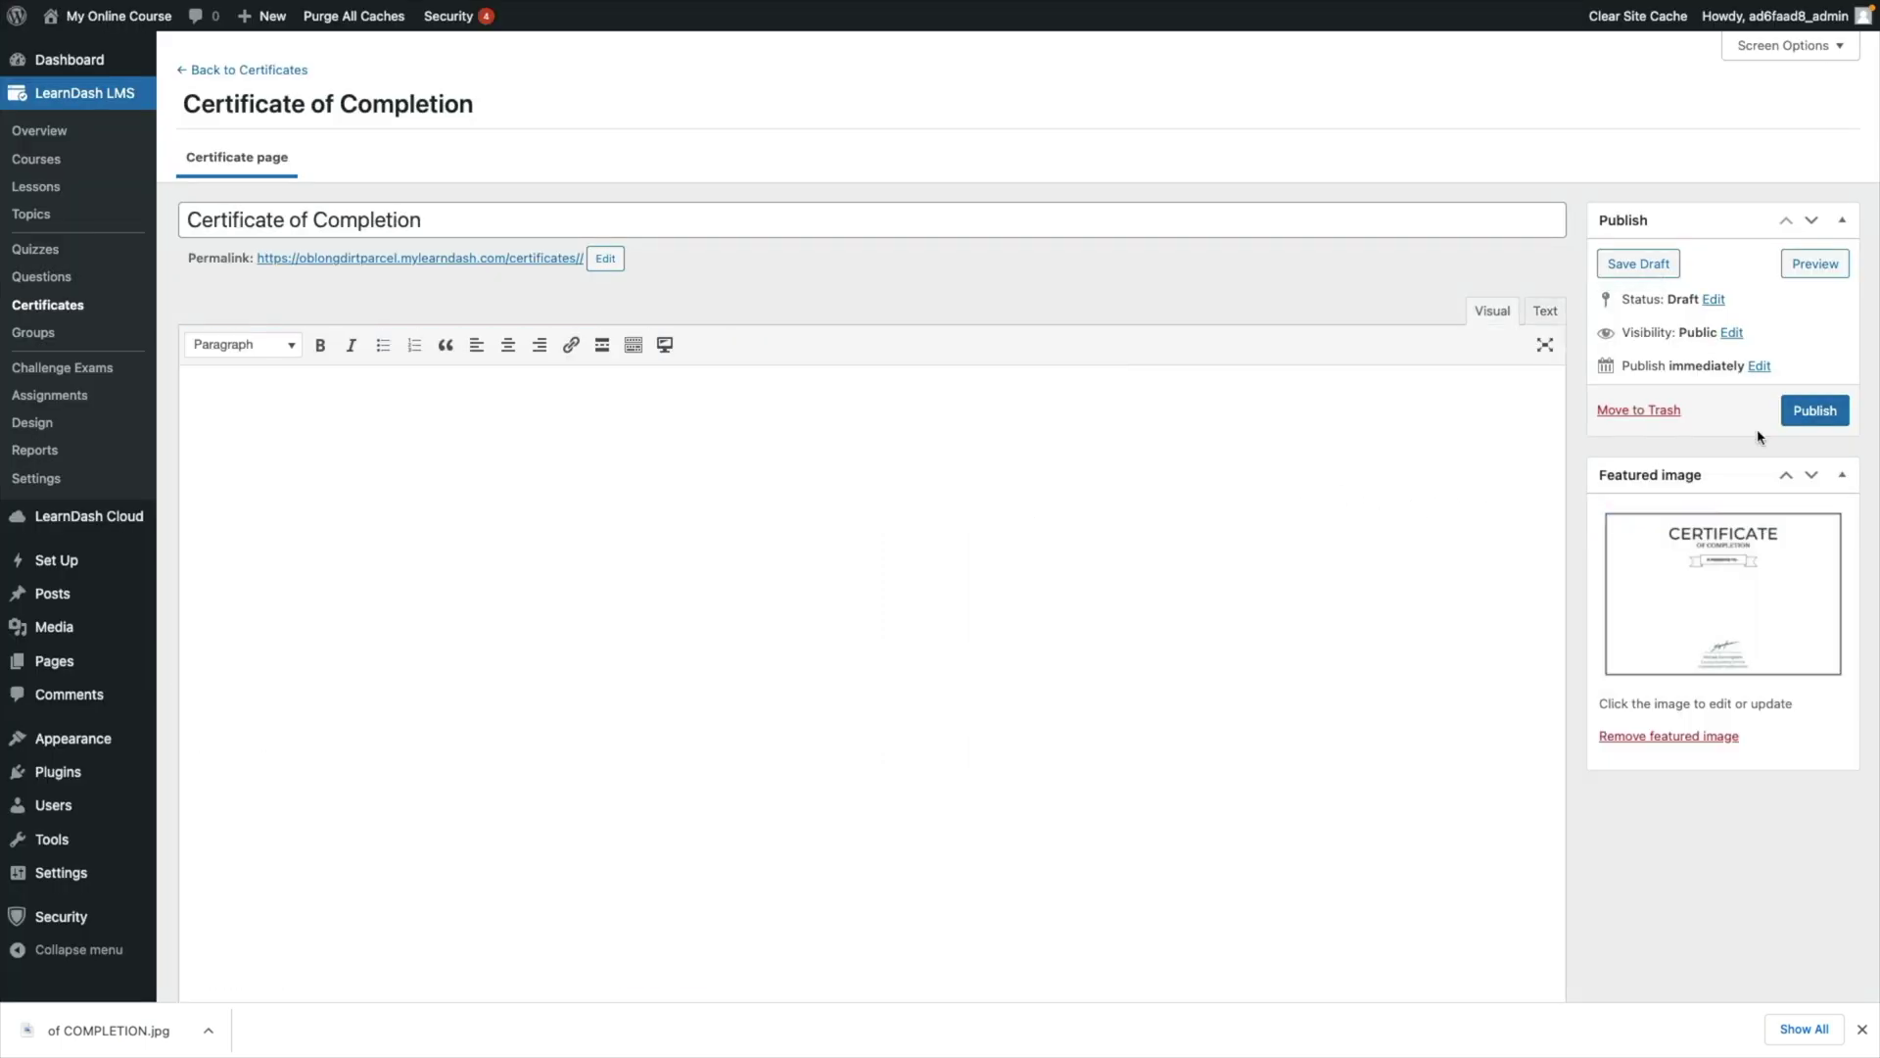
click(1800, 422)
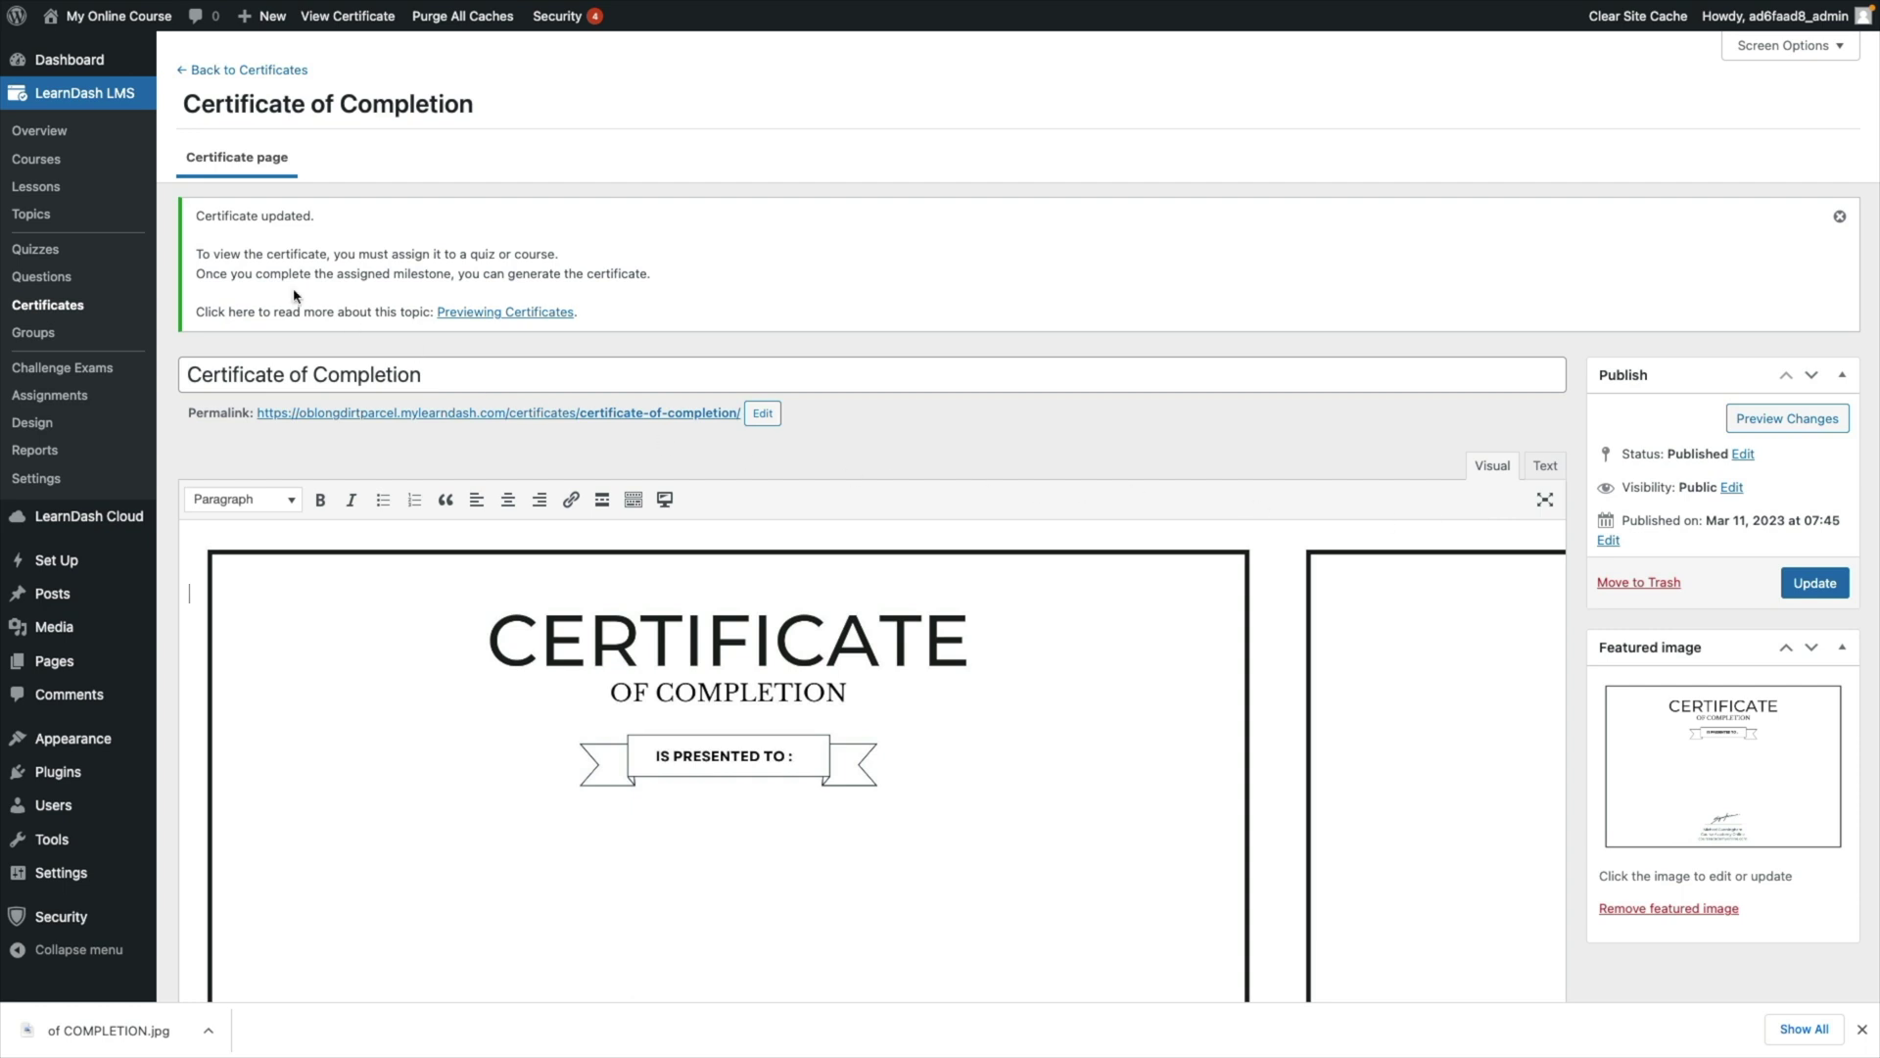
Step: Assign Certificate of Completion as the course certificate for "How to setup a course from start to finish in 10 mins" and update the course
click(49, 161)
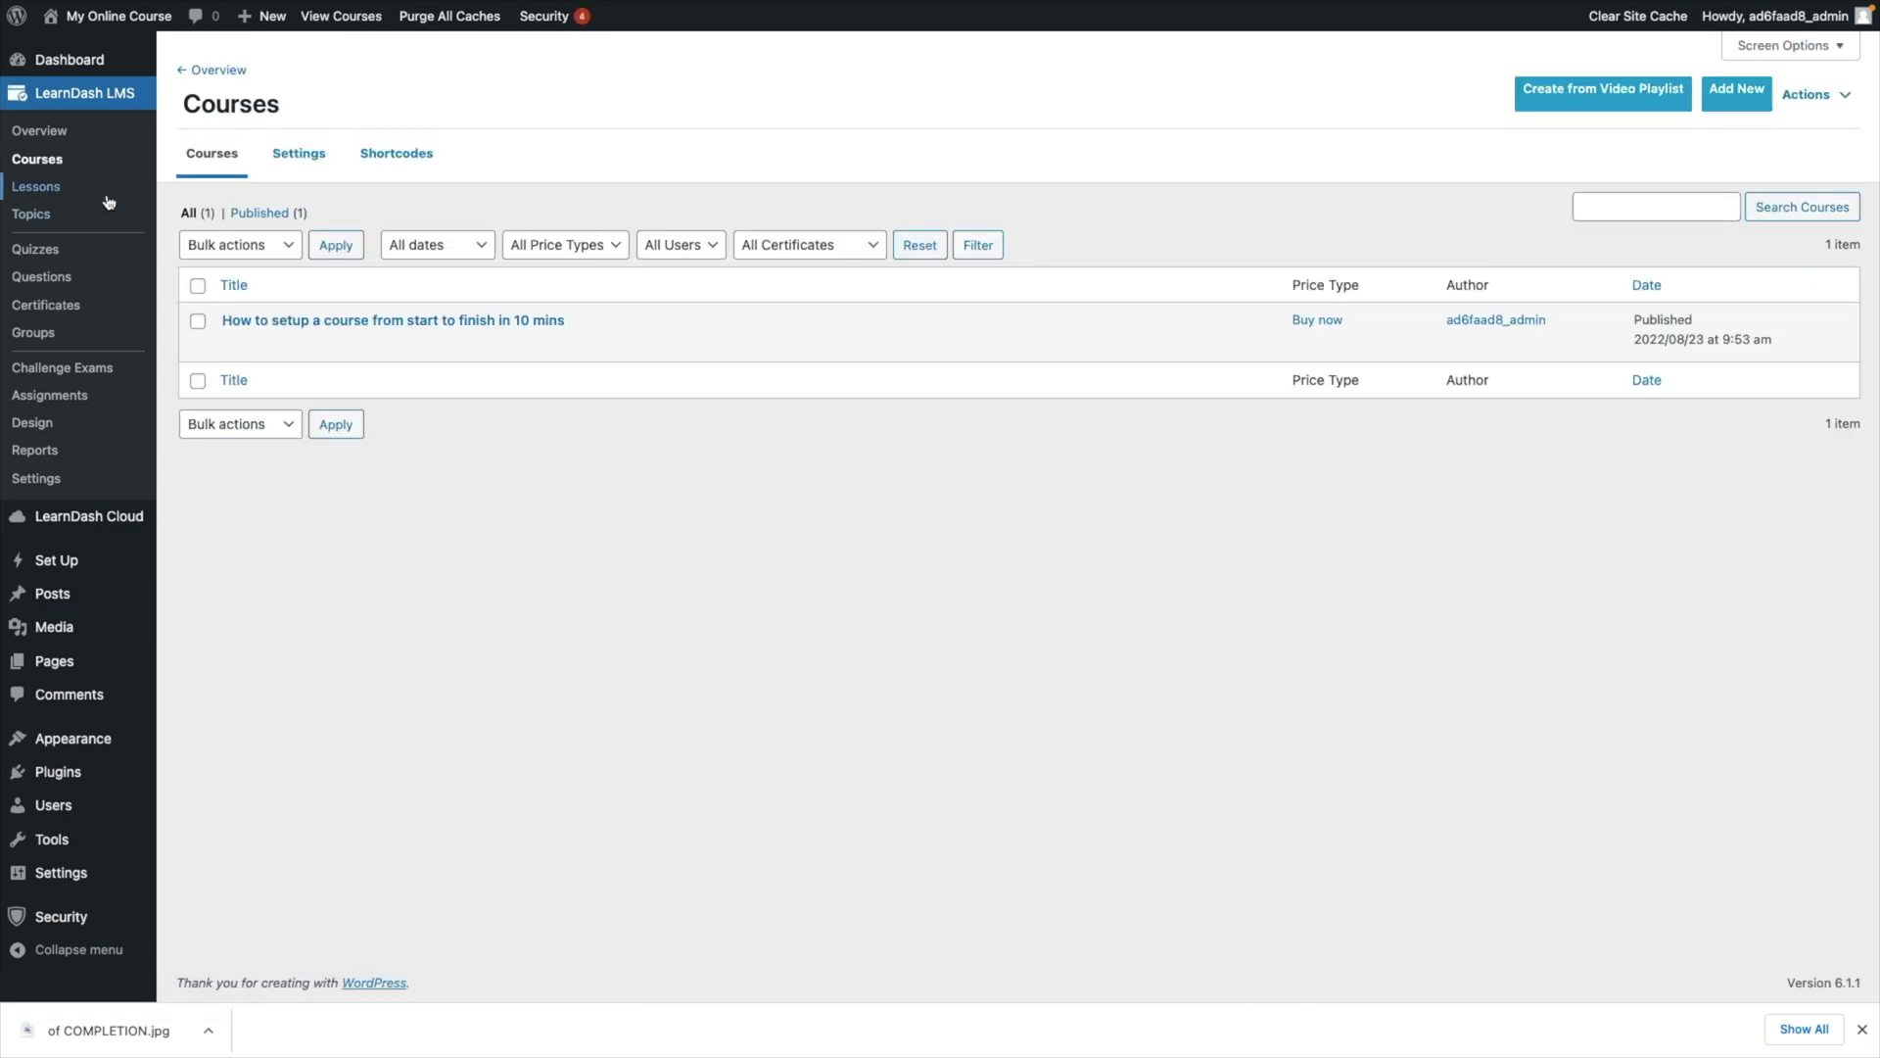
click(284, 322)
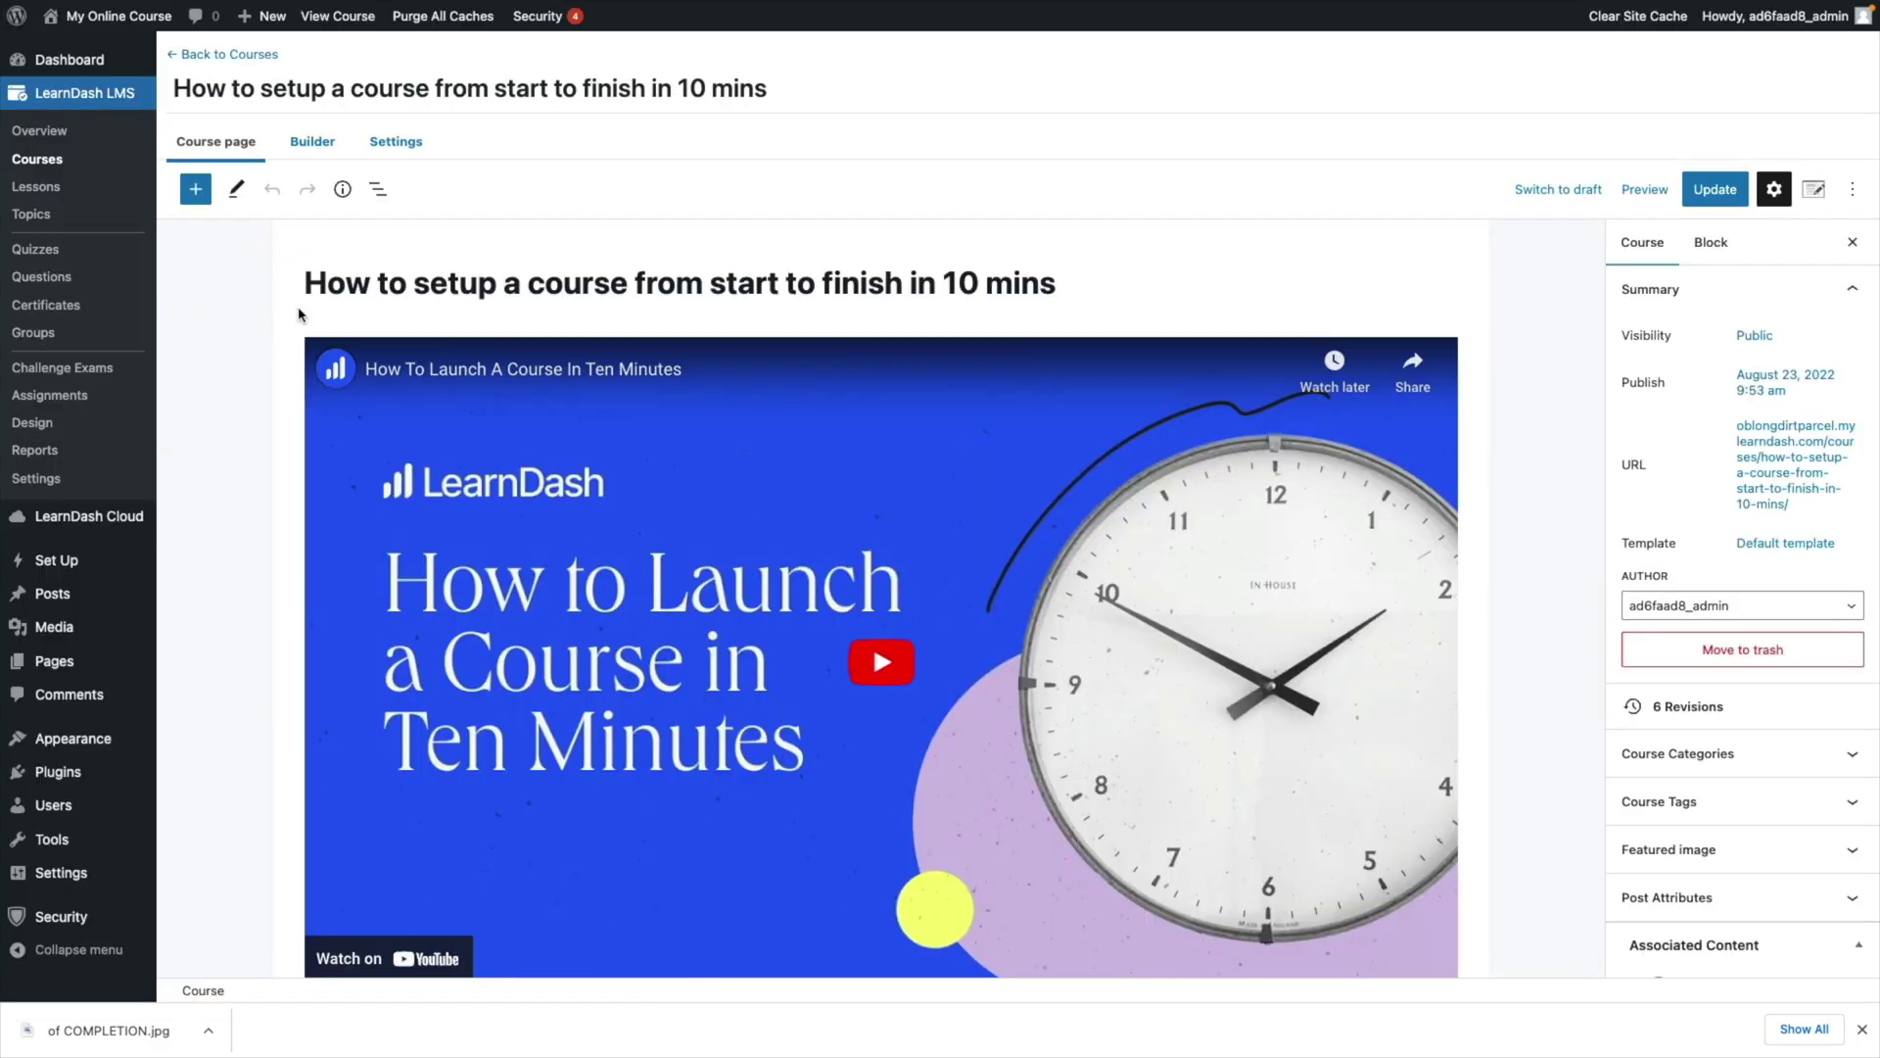
click(391, 145)
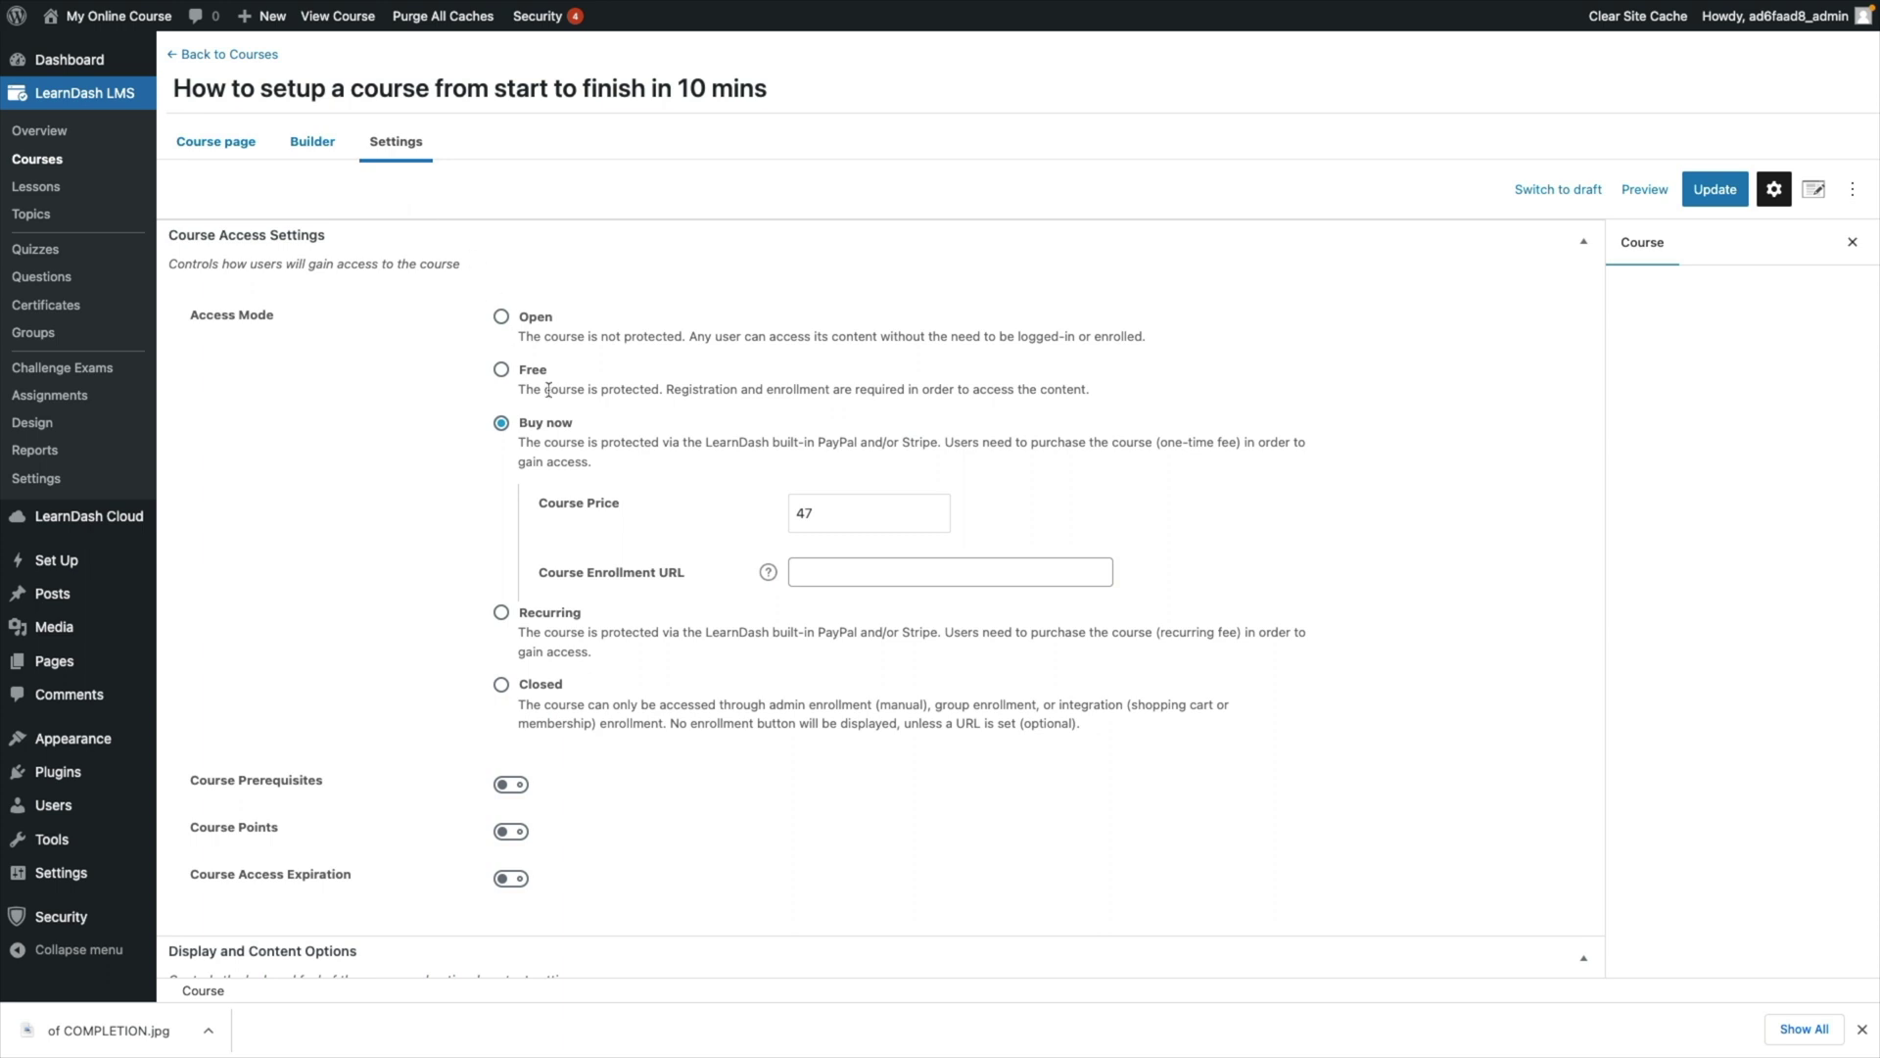
scroll(706, 482, down, 5)
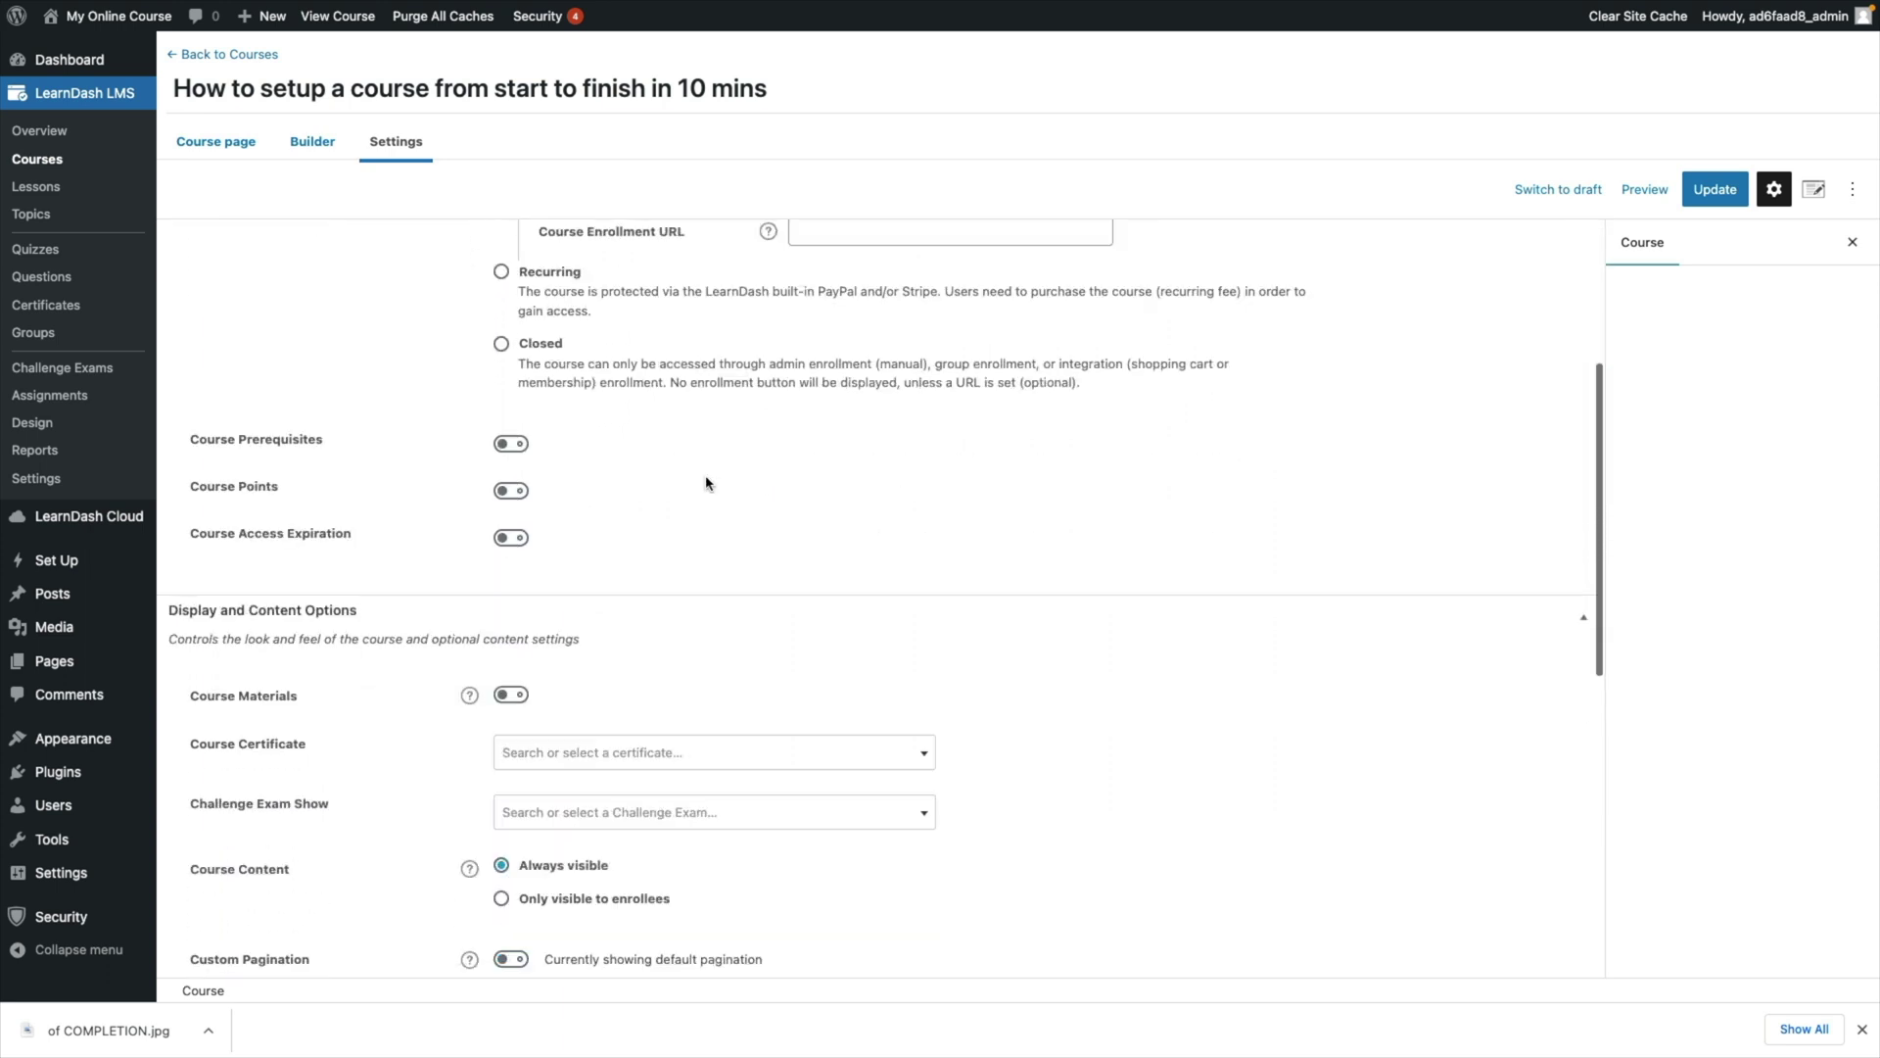
scroll(706, 482, down, 2)
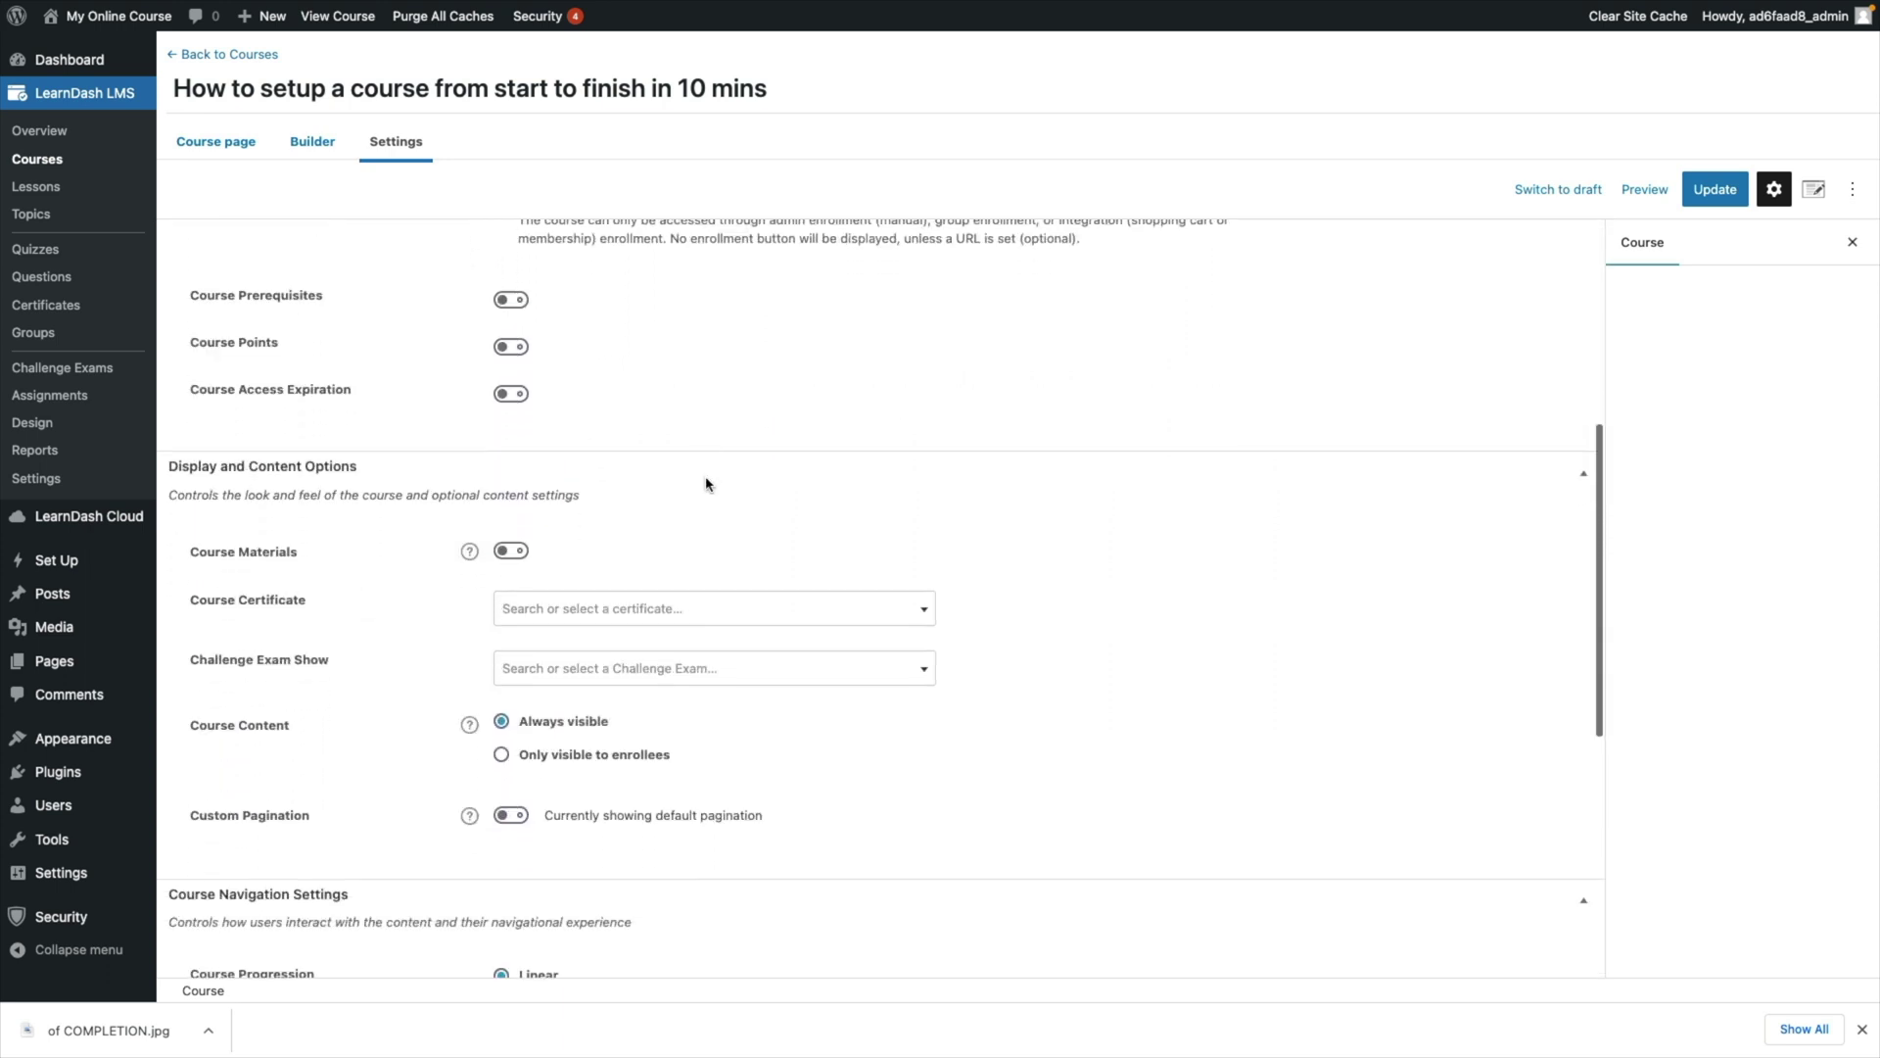
click(686, 609)
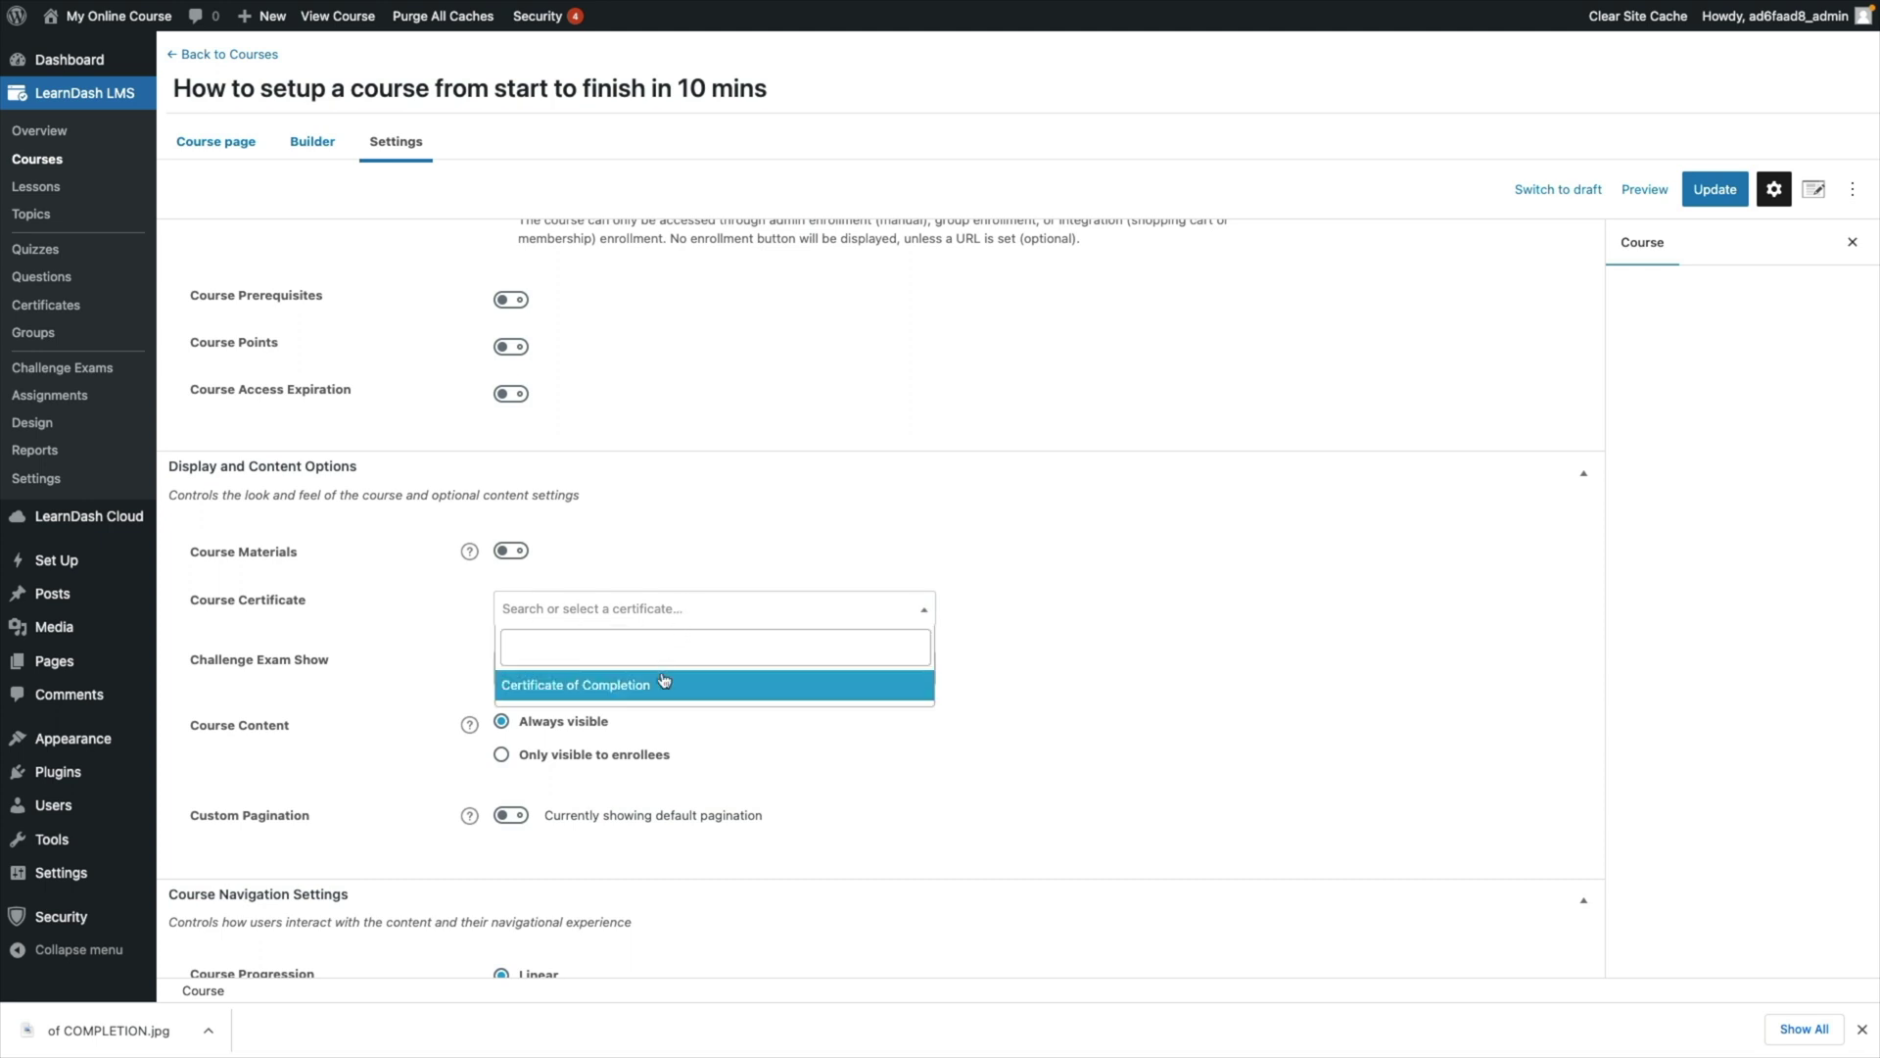
click(663, 694)
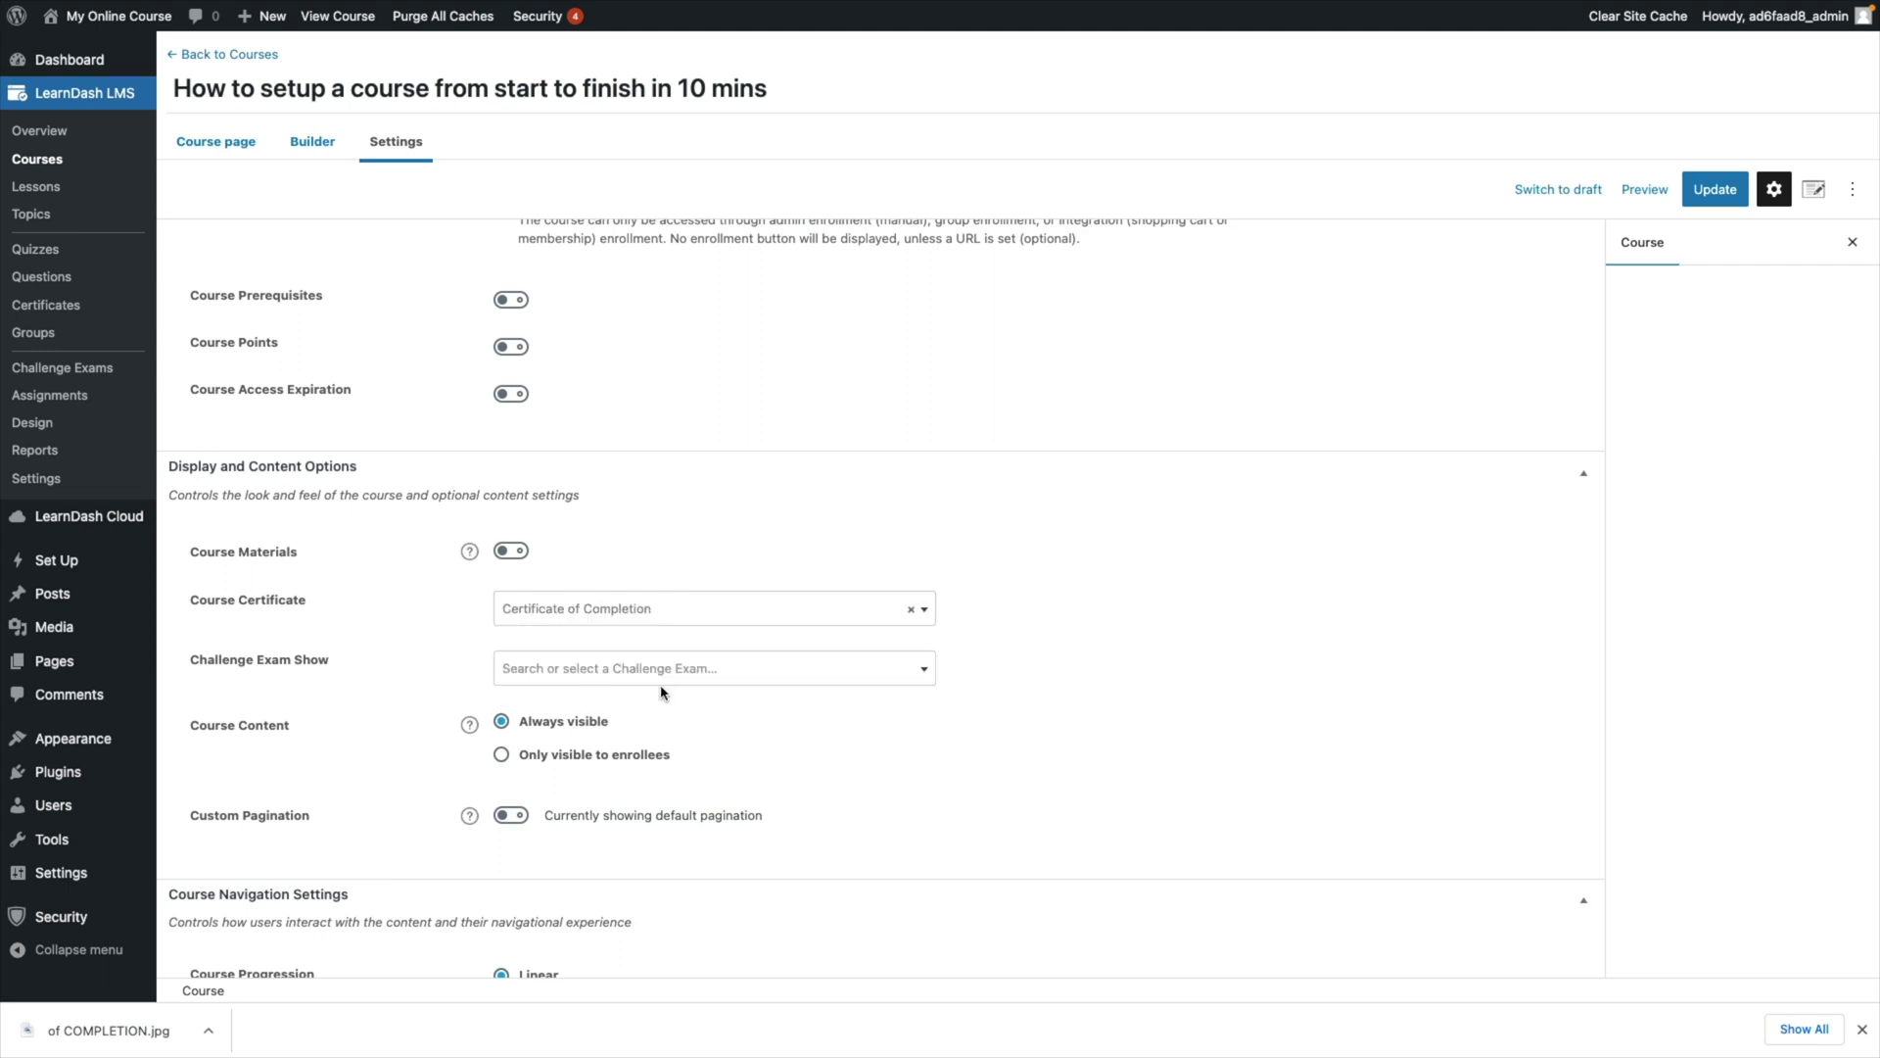
click(1709, 196)
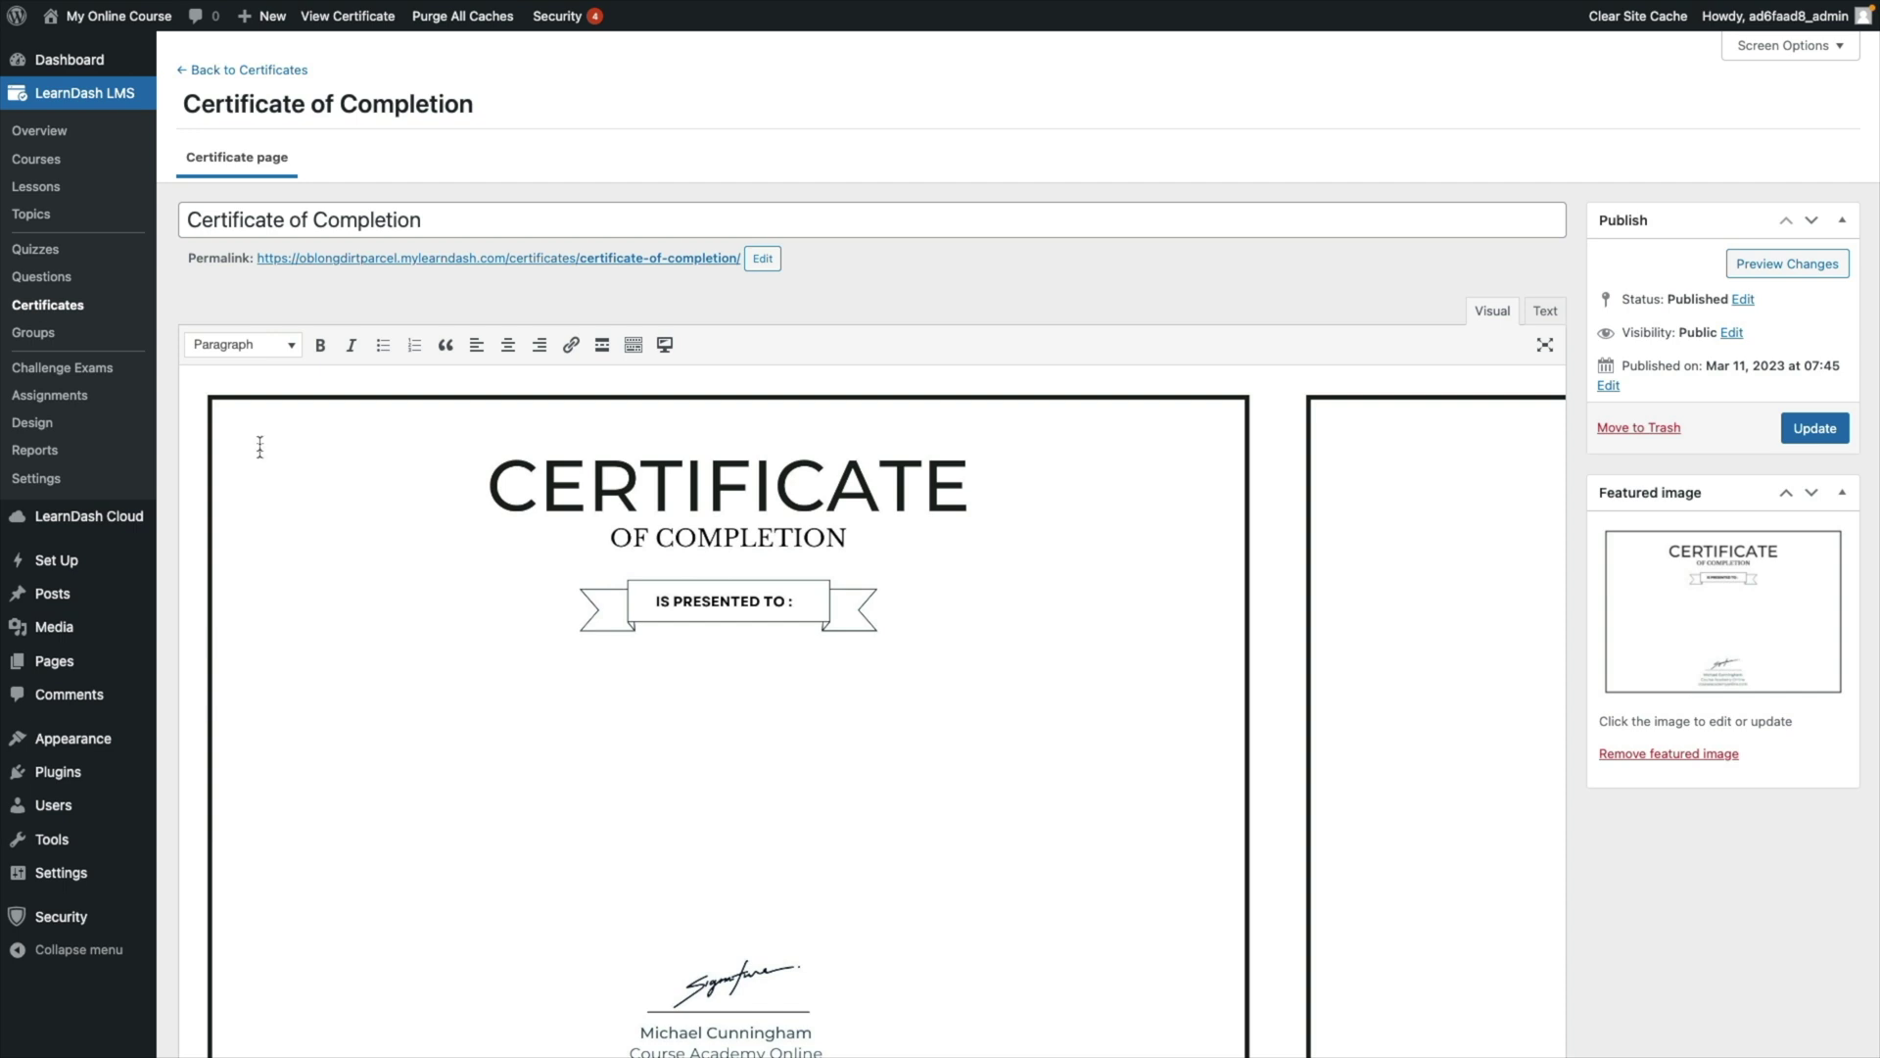
Step: Insert a User meta shortcode for User First Name below the "Is presented to" ribbon on the Certificate of Completion
click(666, 347)
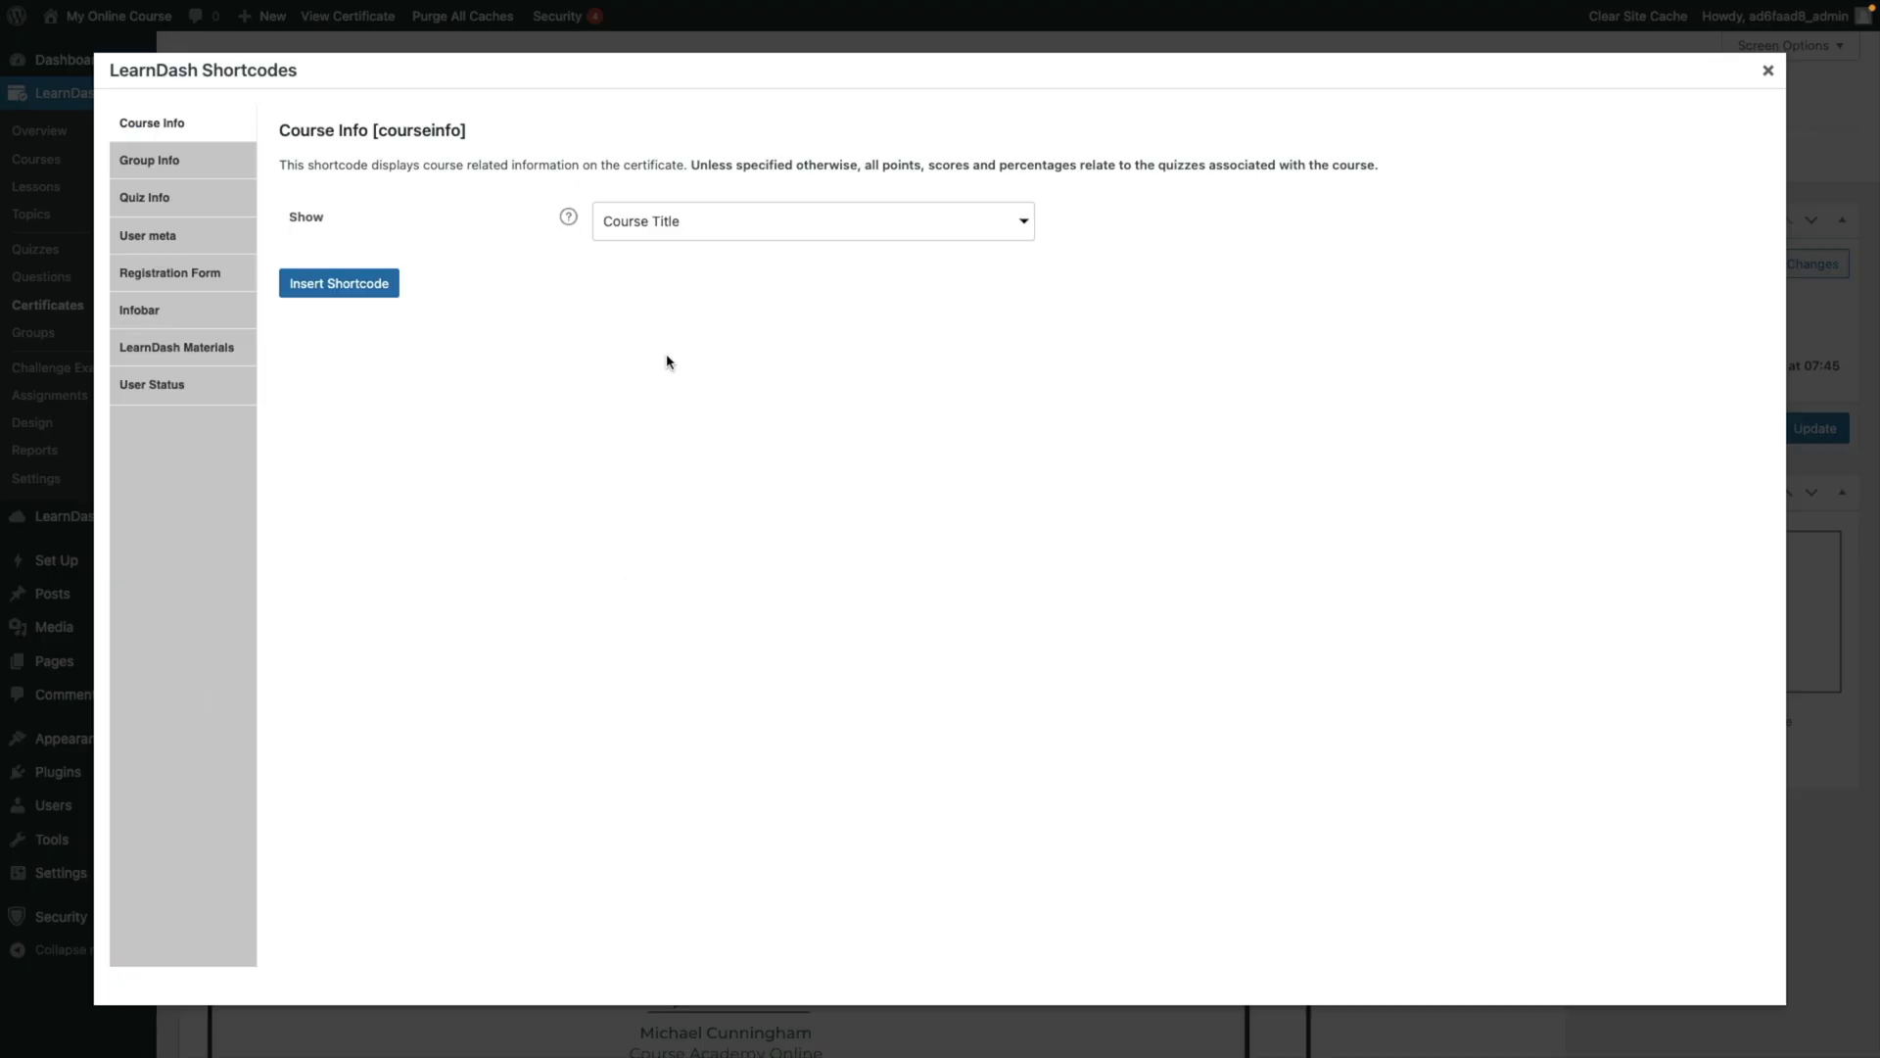
click(236, 238)
click(860, 223)
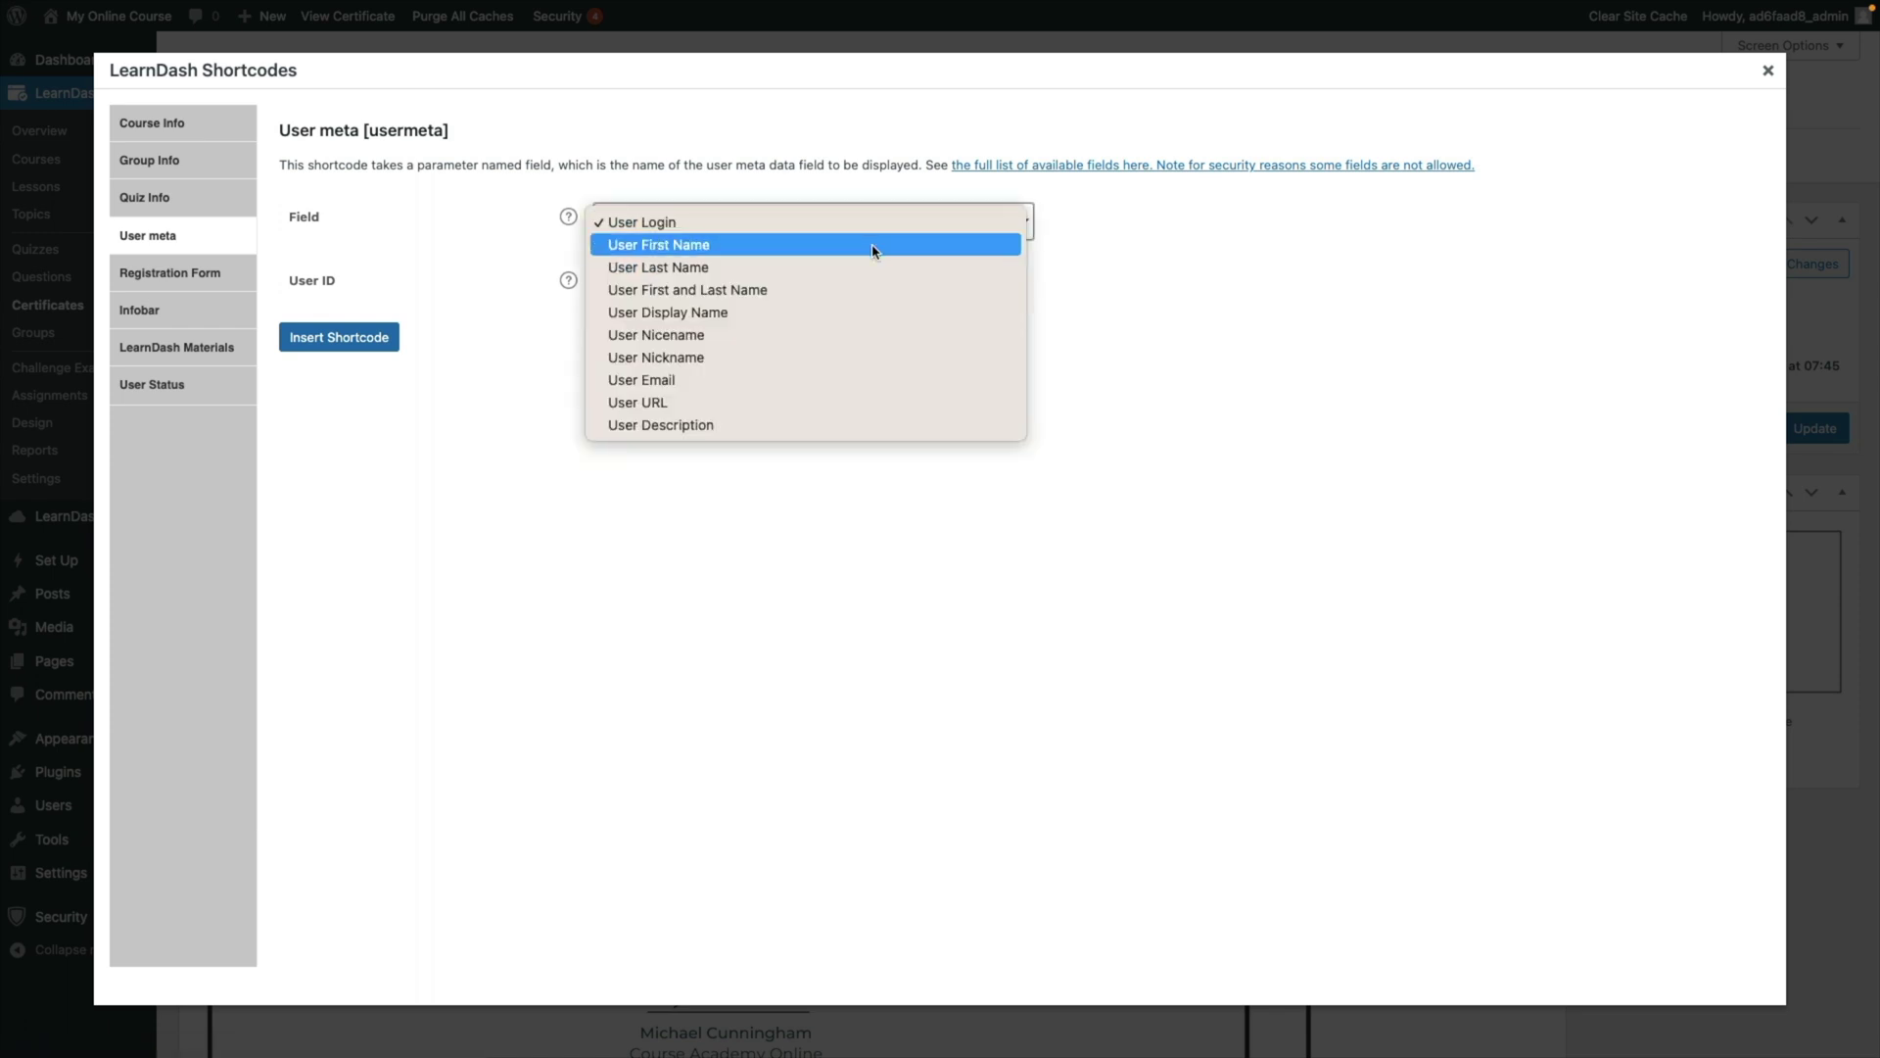
click(873, 246)
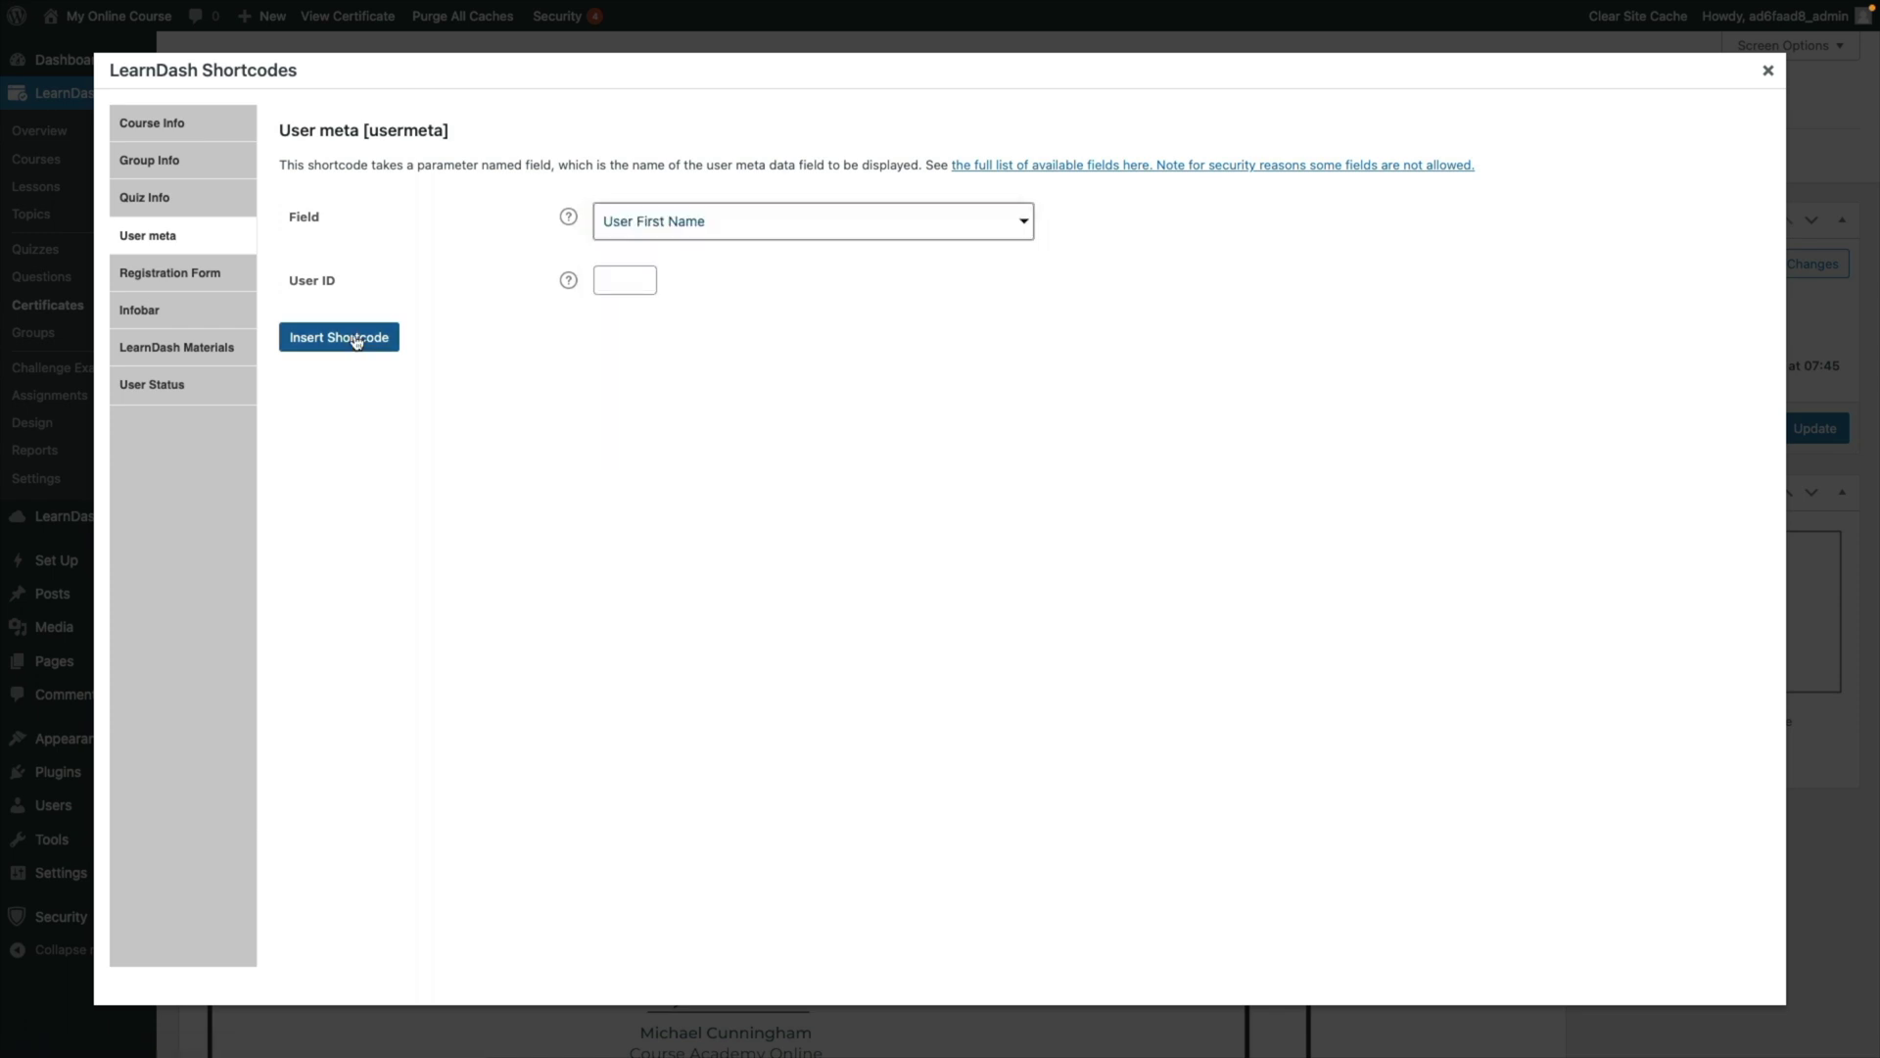
click(357, 338)
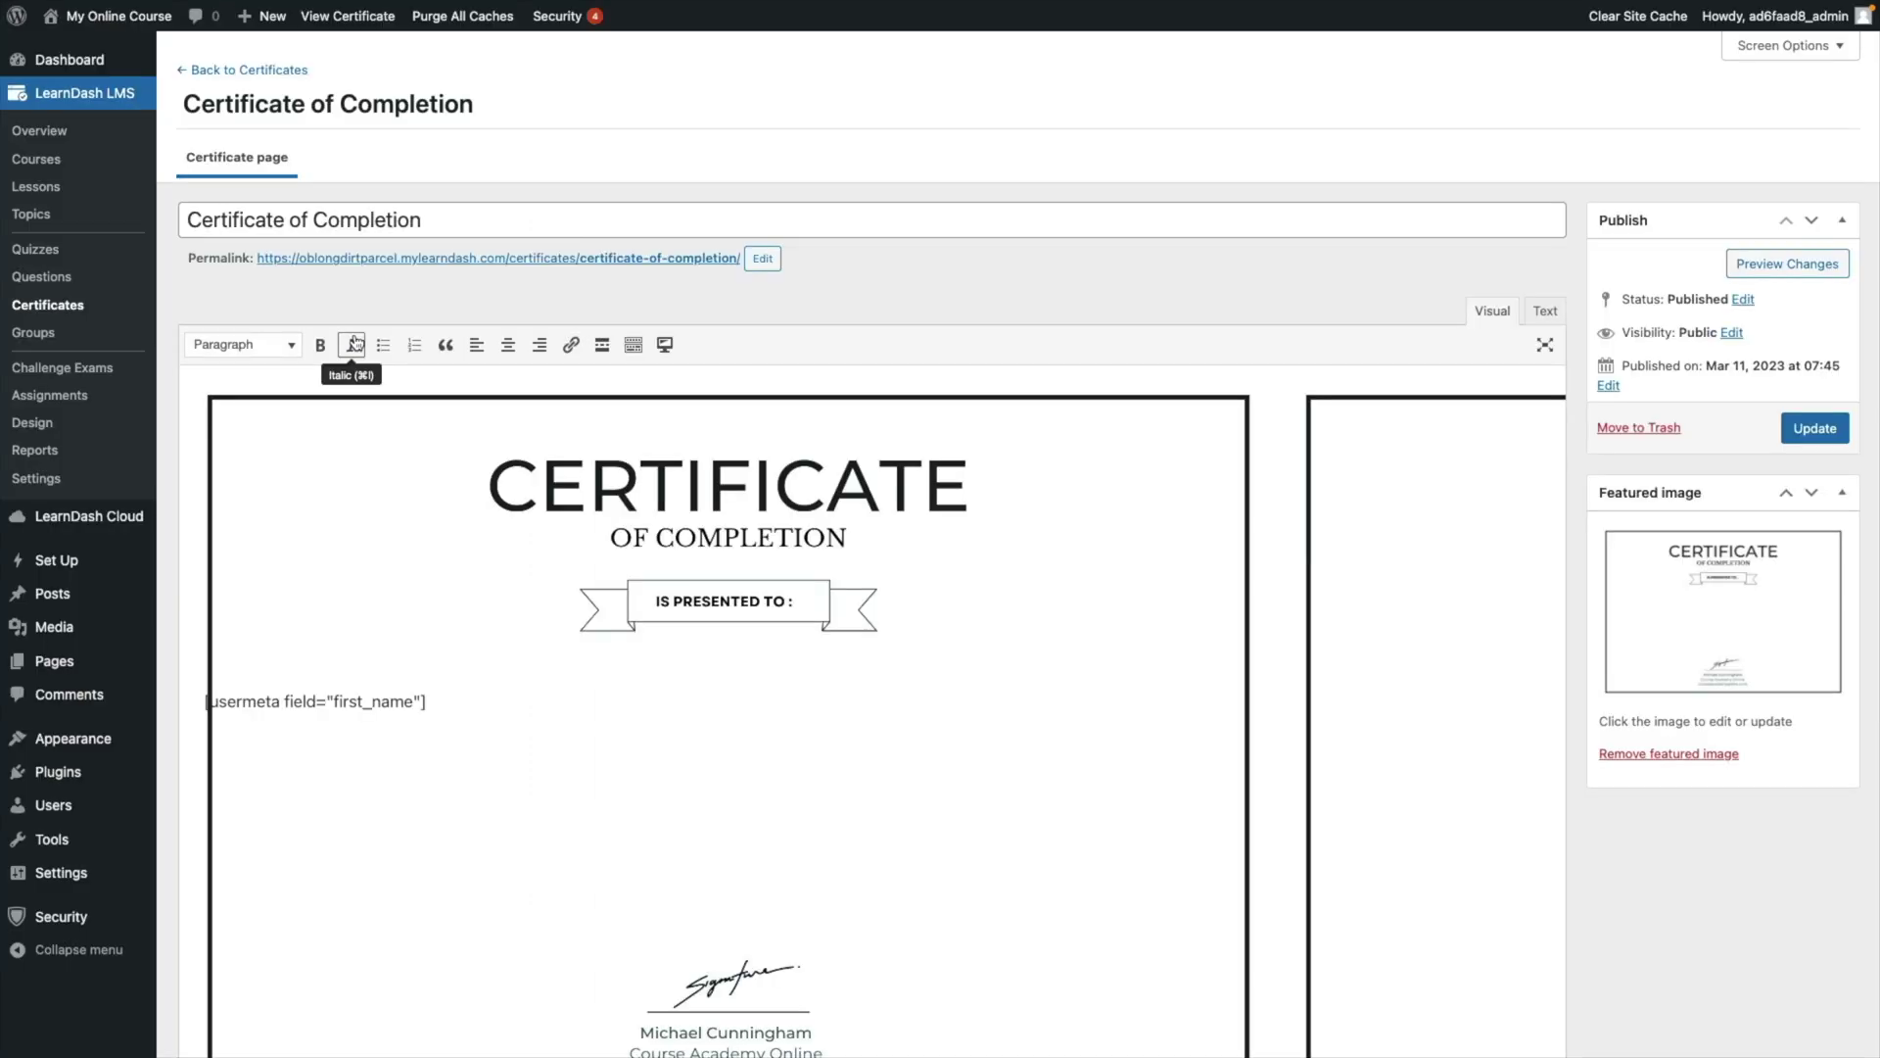
Step: Format the user name shortcode line as Heading 2 and centre it
triple_click(200, 707)
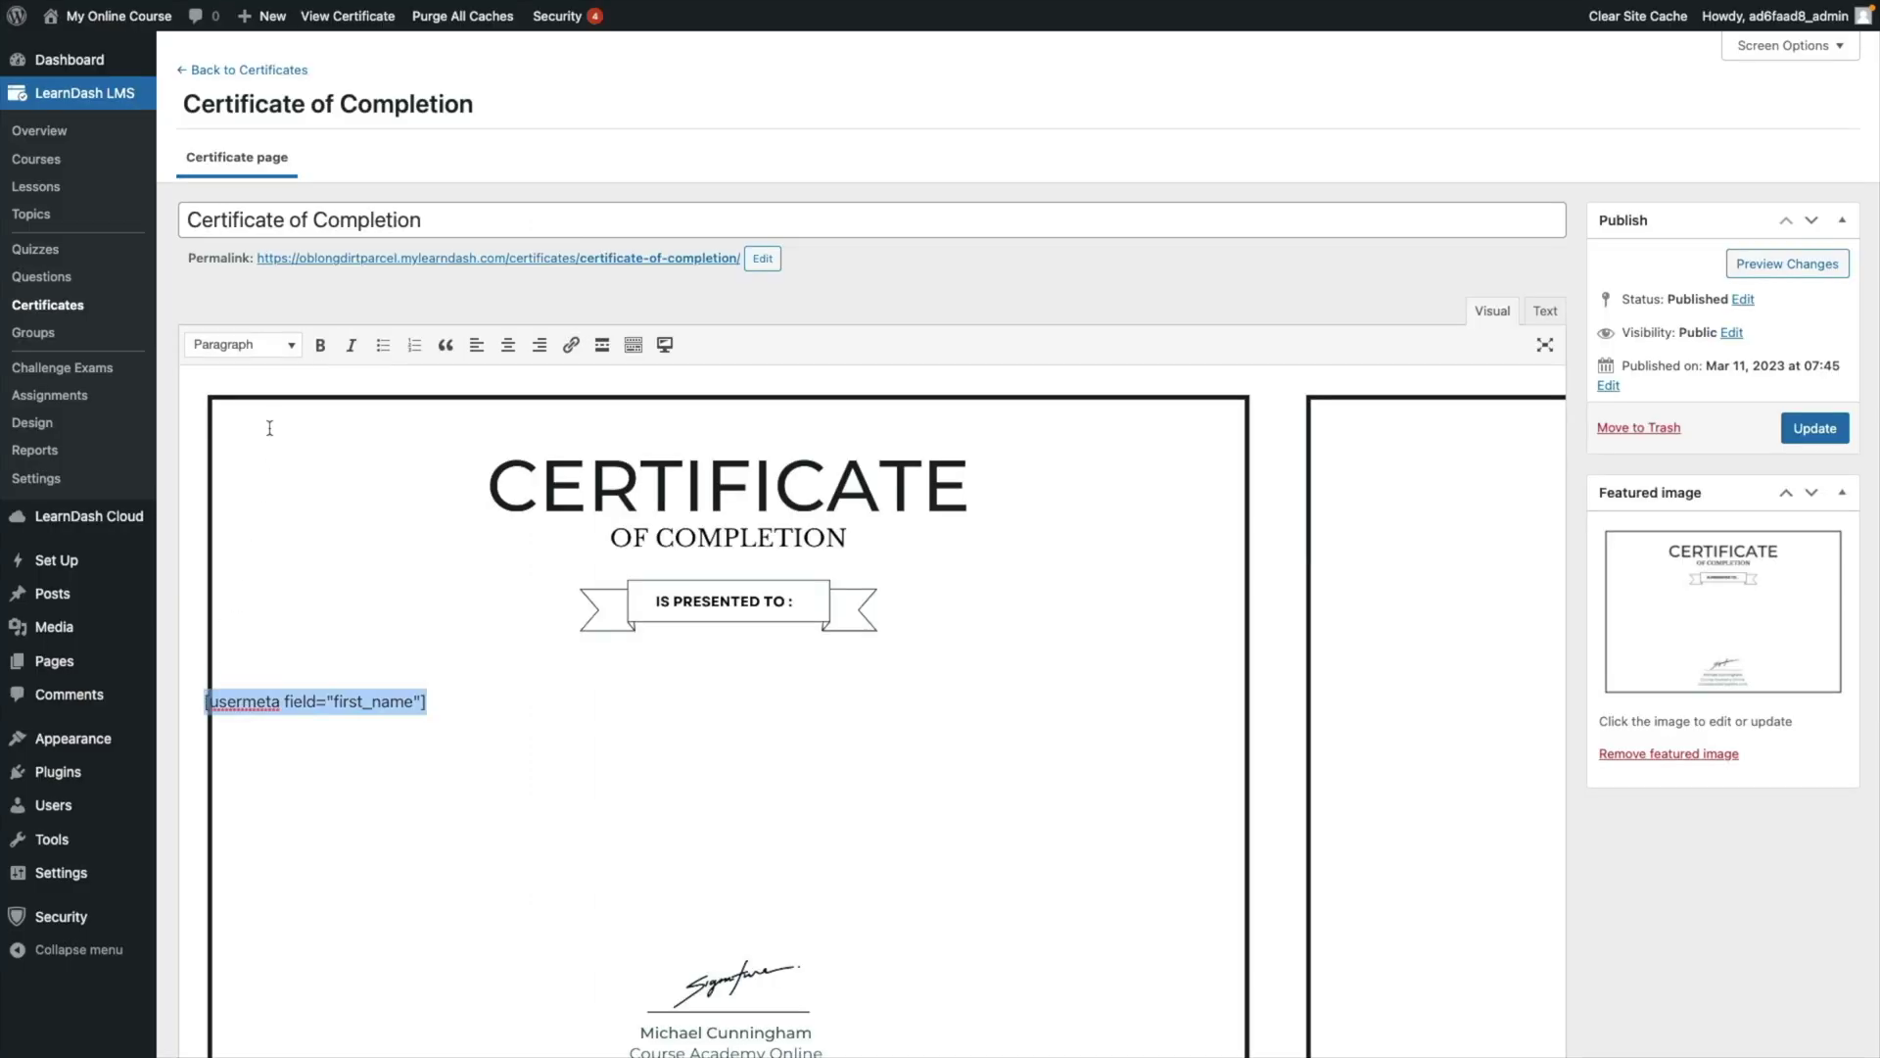
click(273, 351)
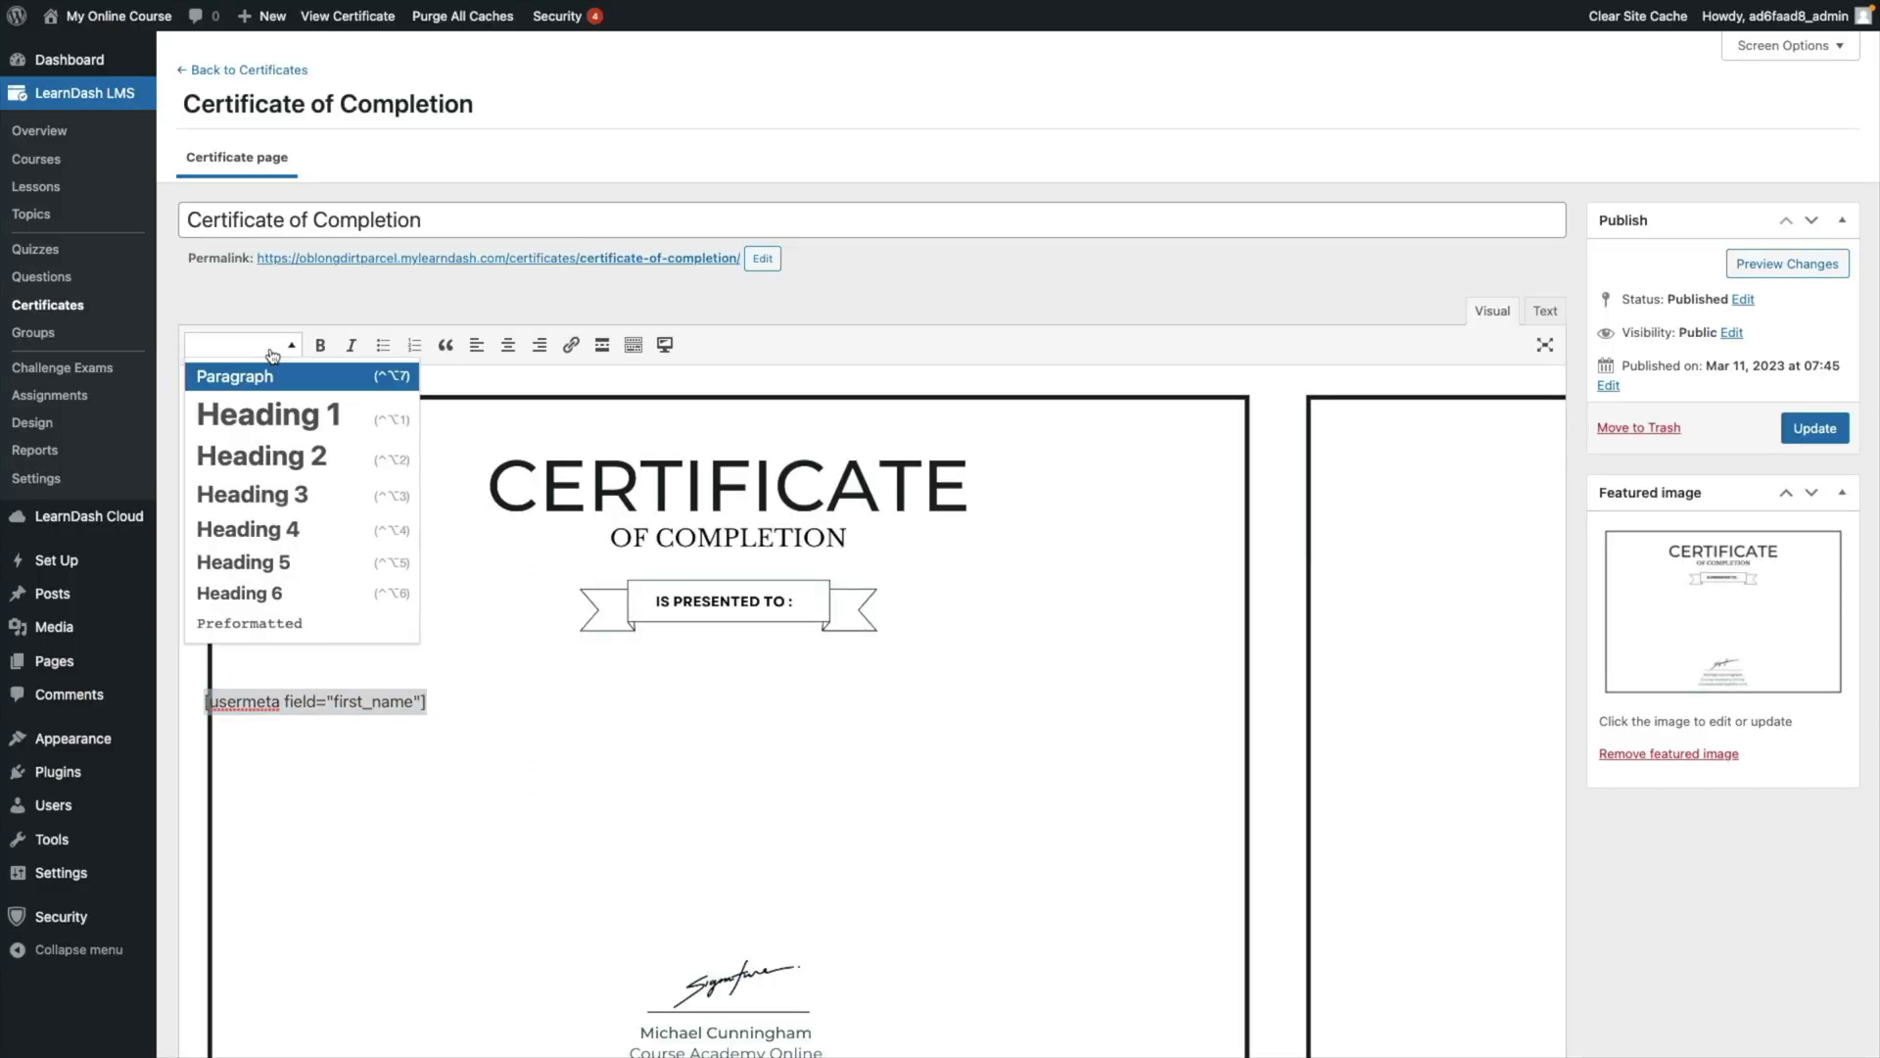
click(295, 457)
click(506, 353)
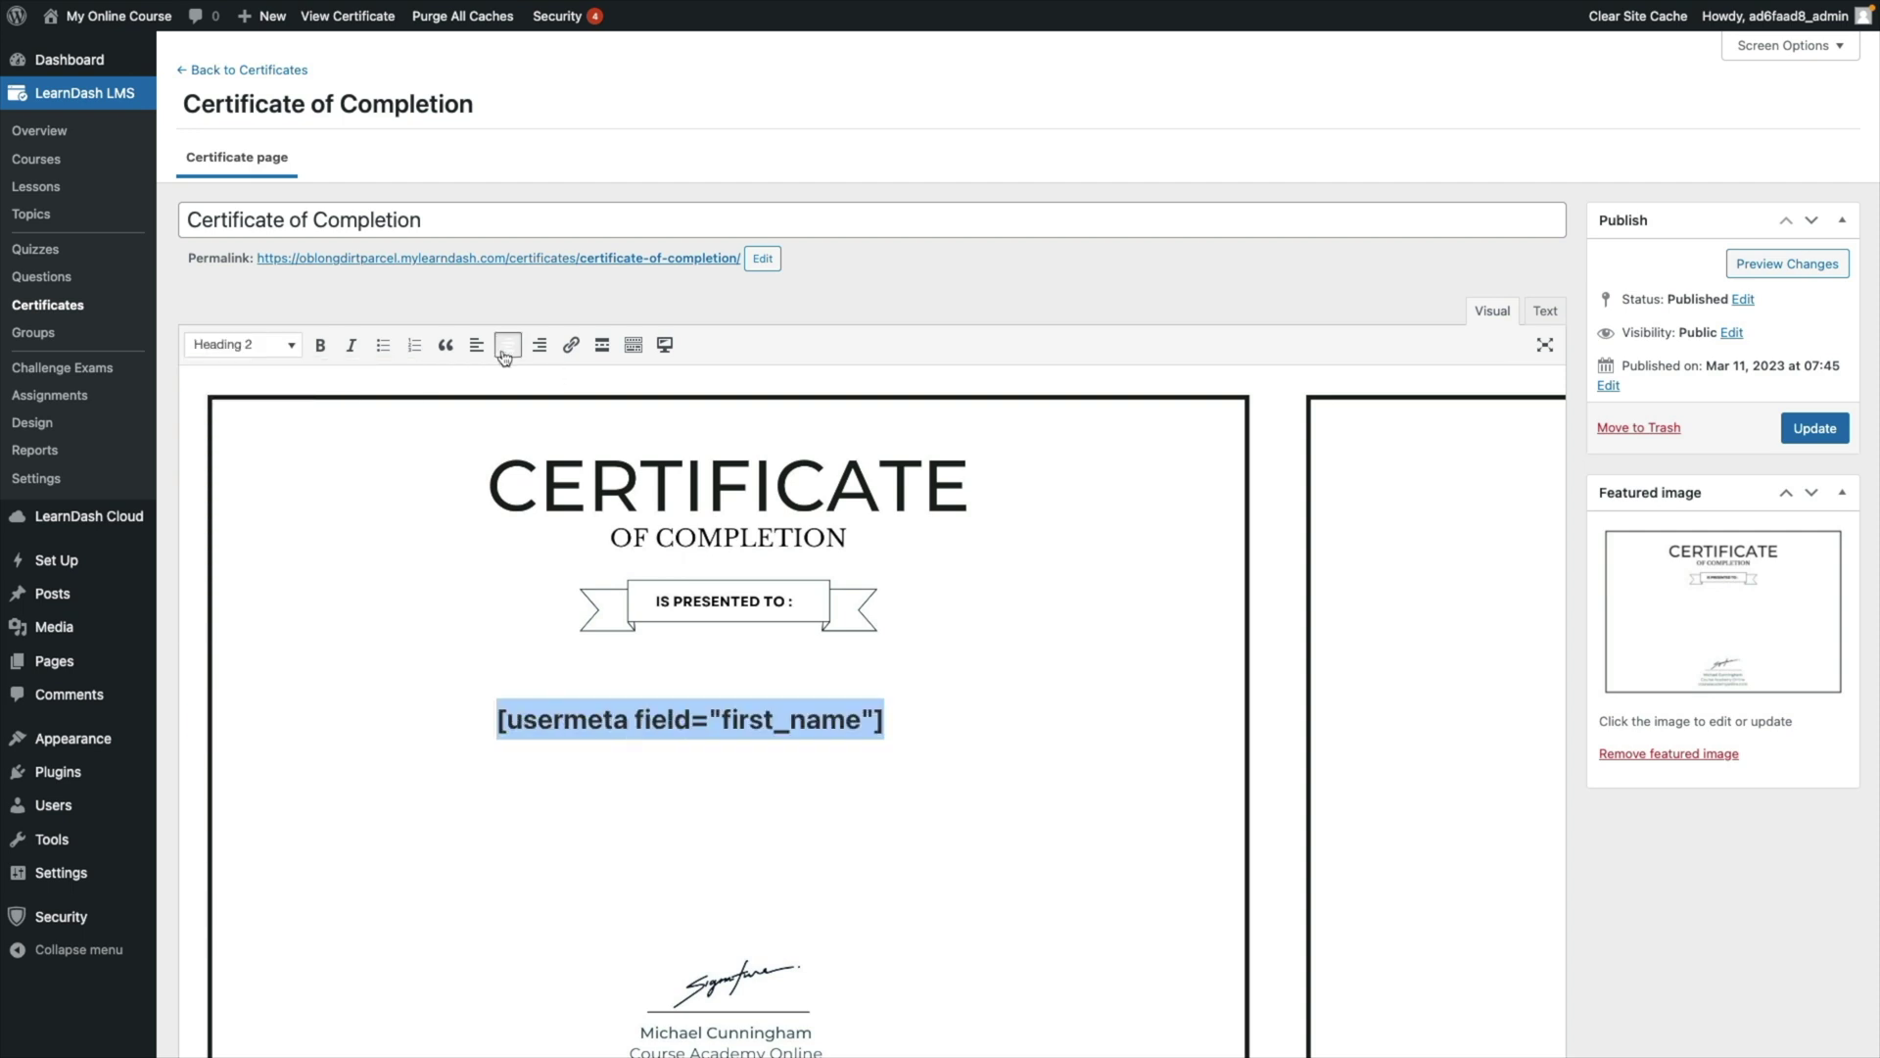
Step: Replace the first-name shortcode with a User First and Last Name shortcode, centred on the certificate
scroll(486, 640, down, 1)
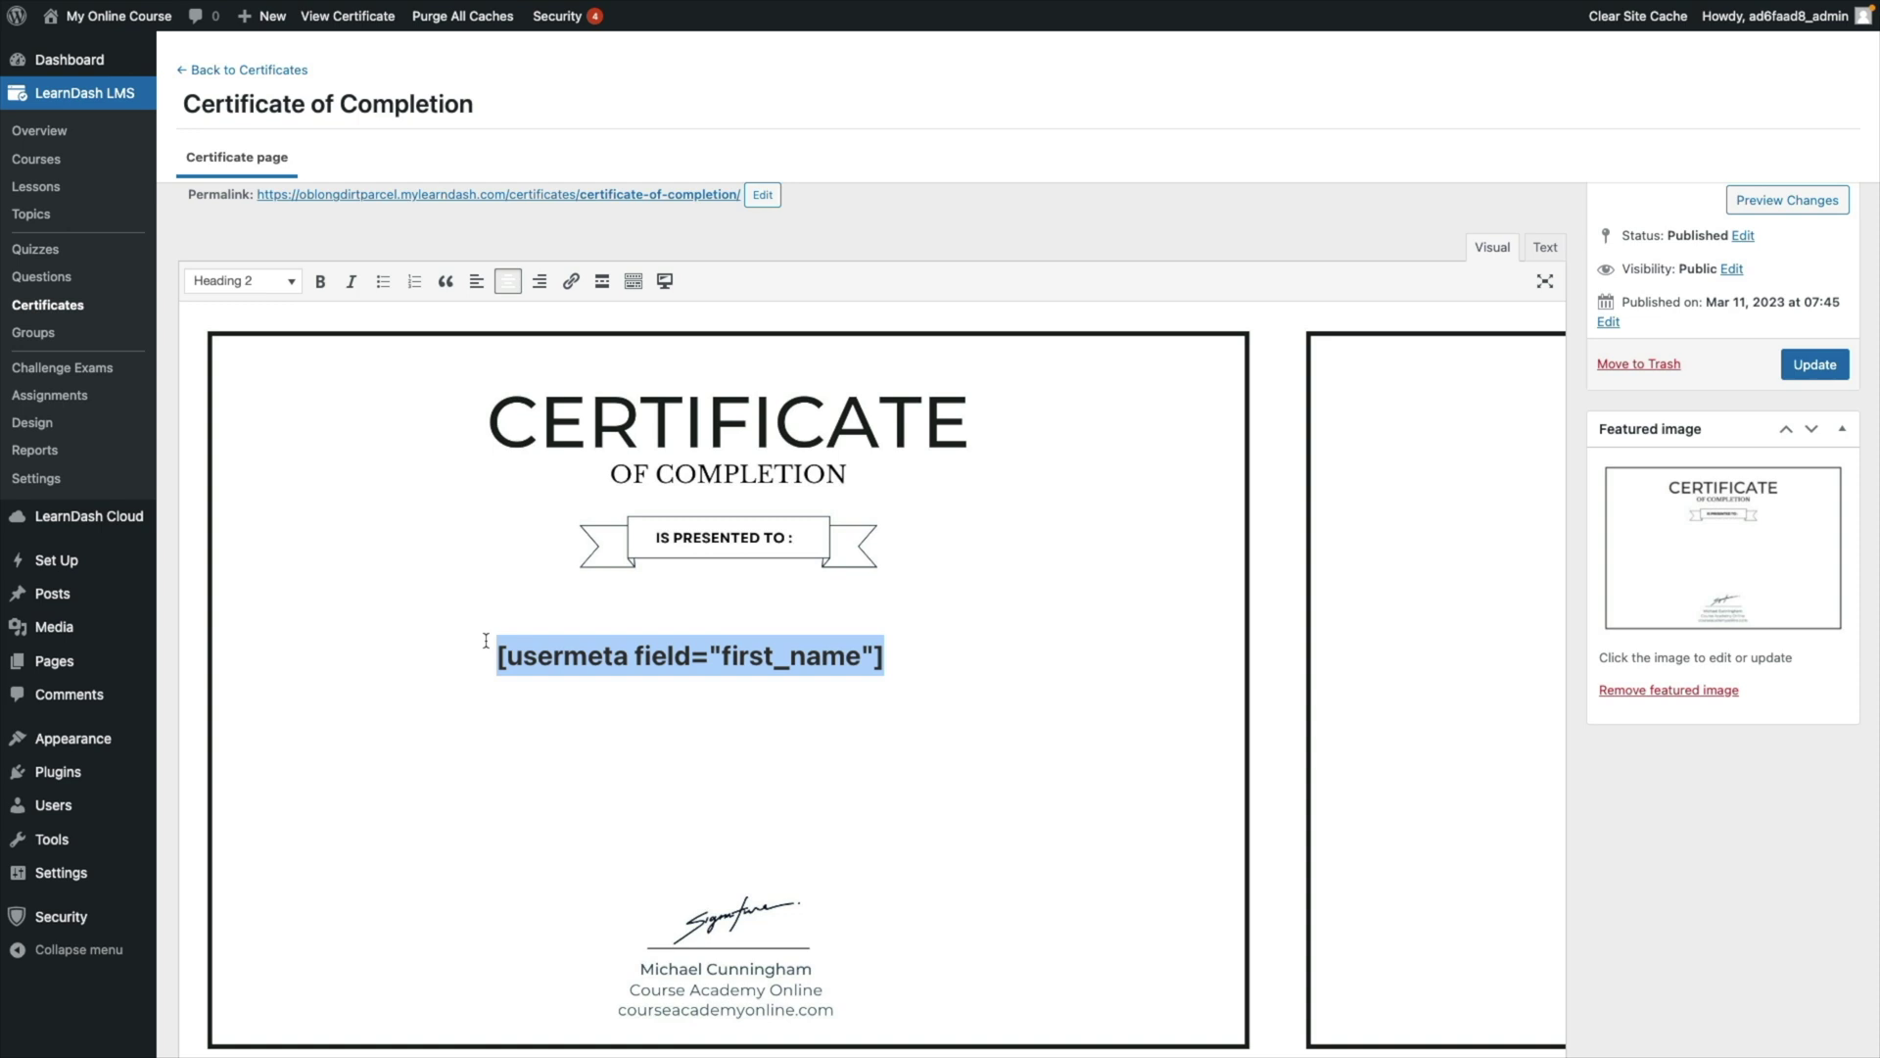
key(BackSpace)
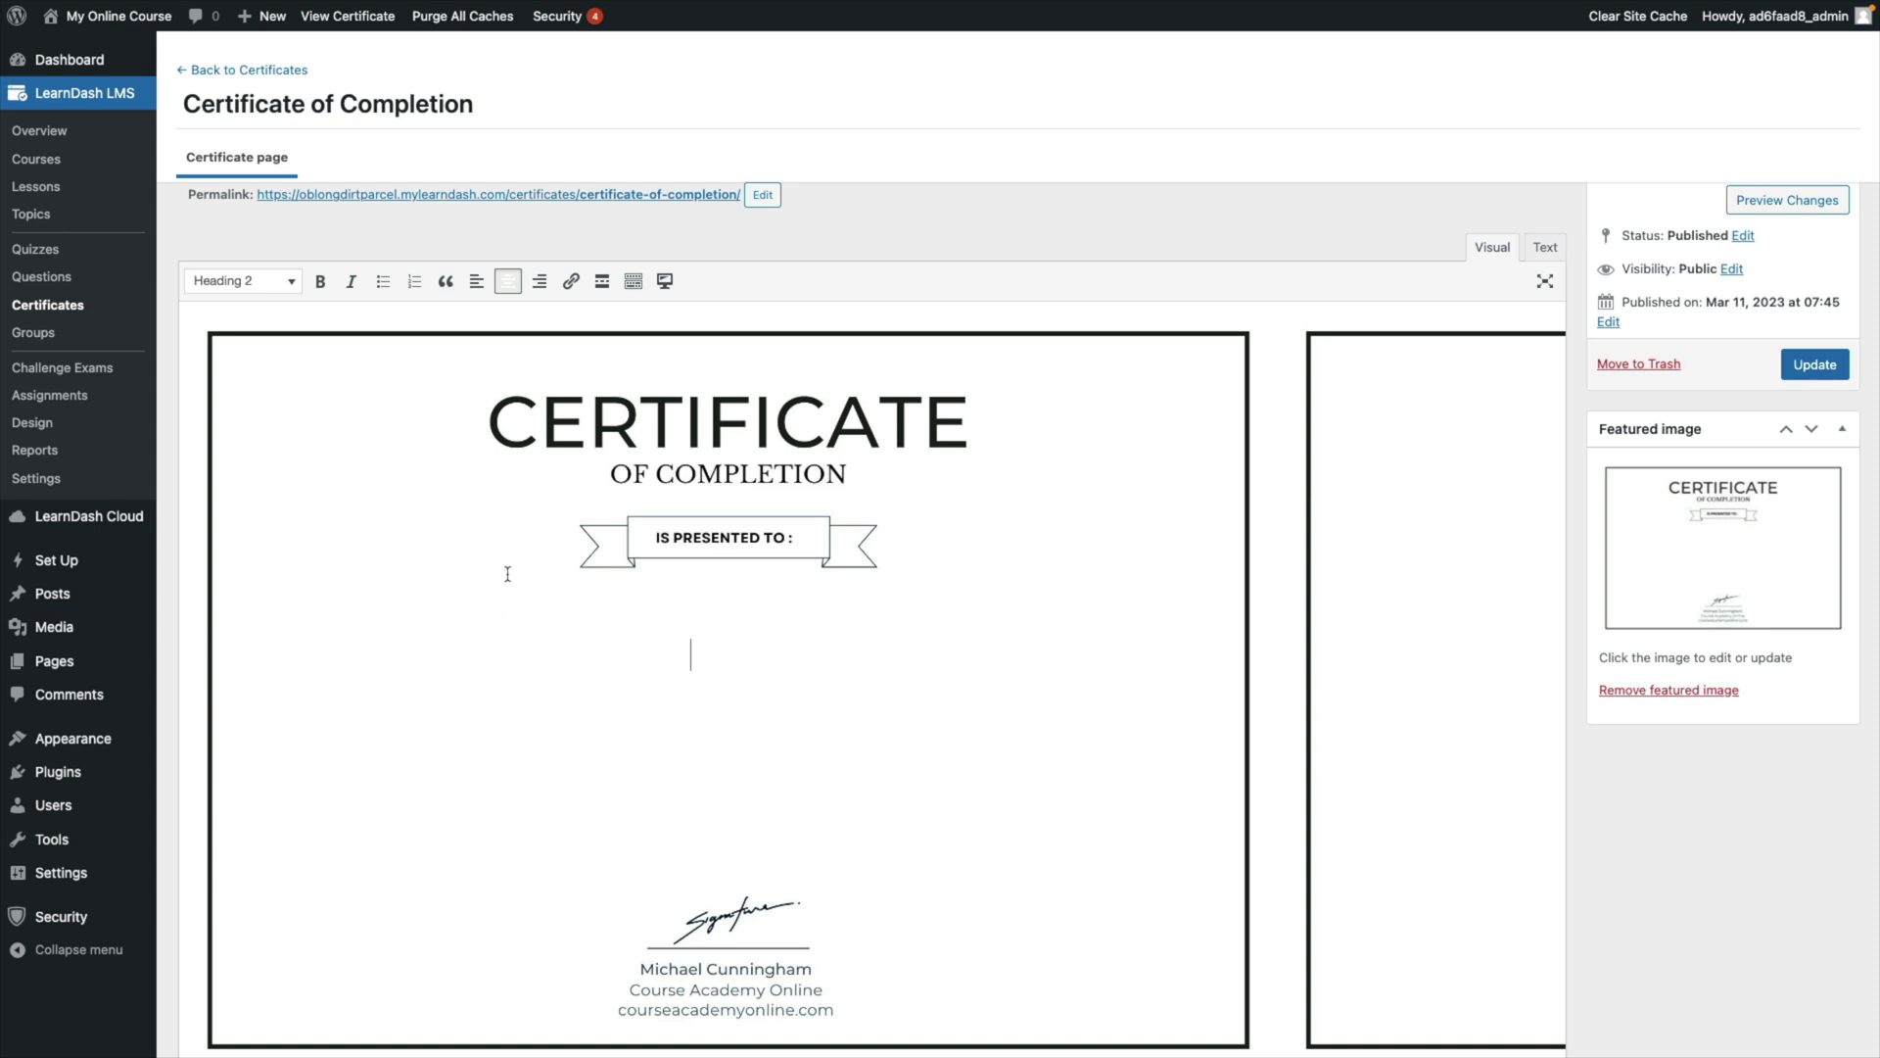
click(664, 281)
click(672, 235)
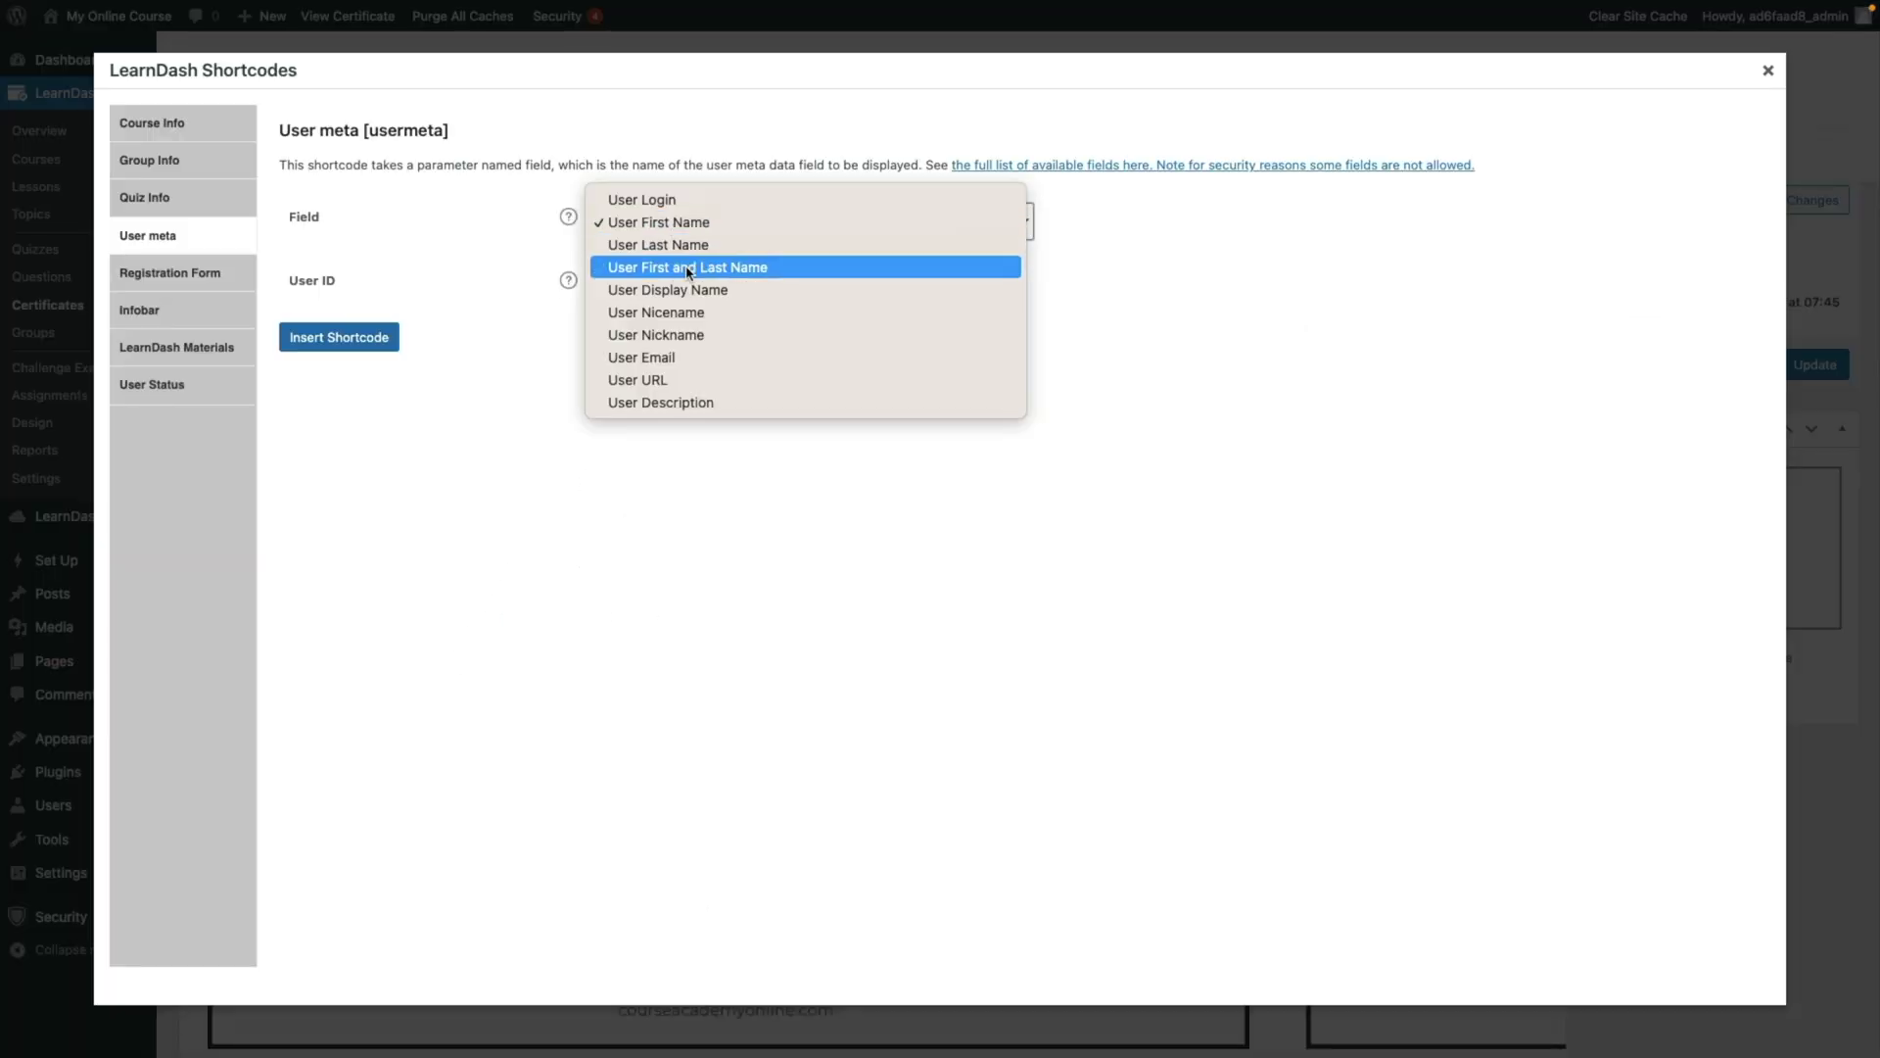
click(689, 271)
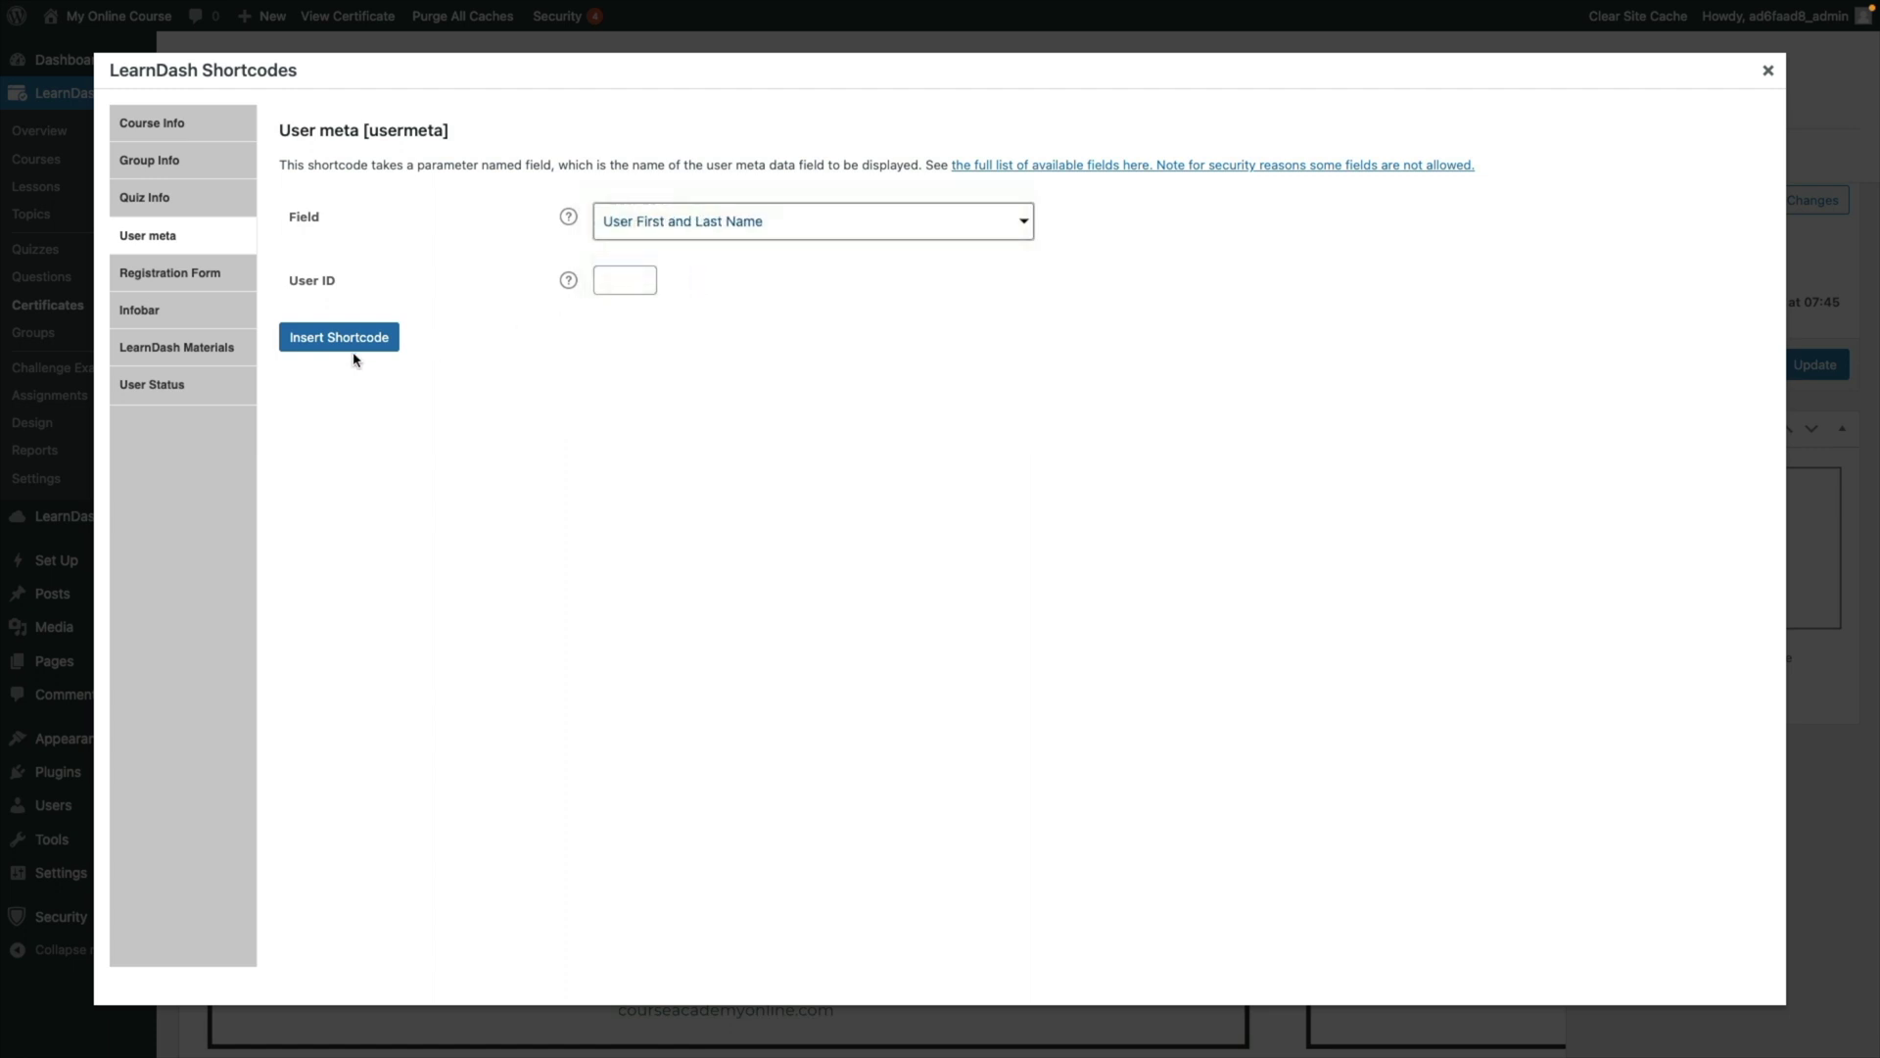
click(350, 342)
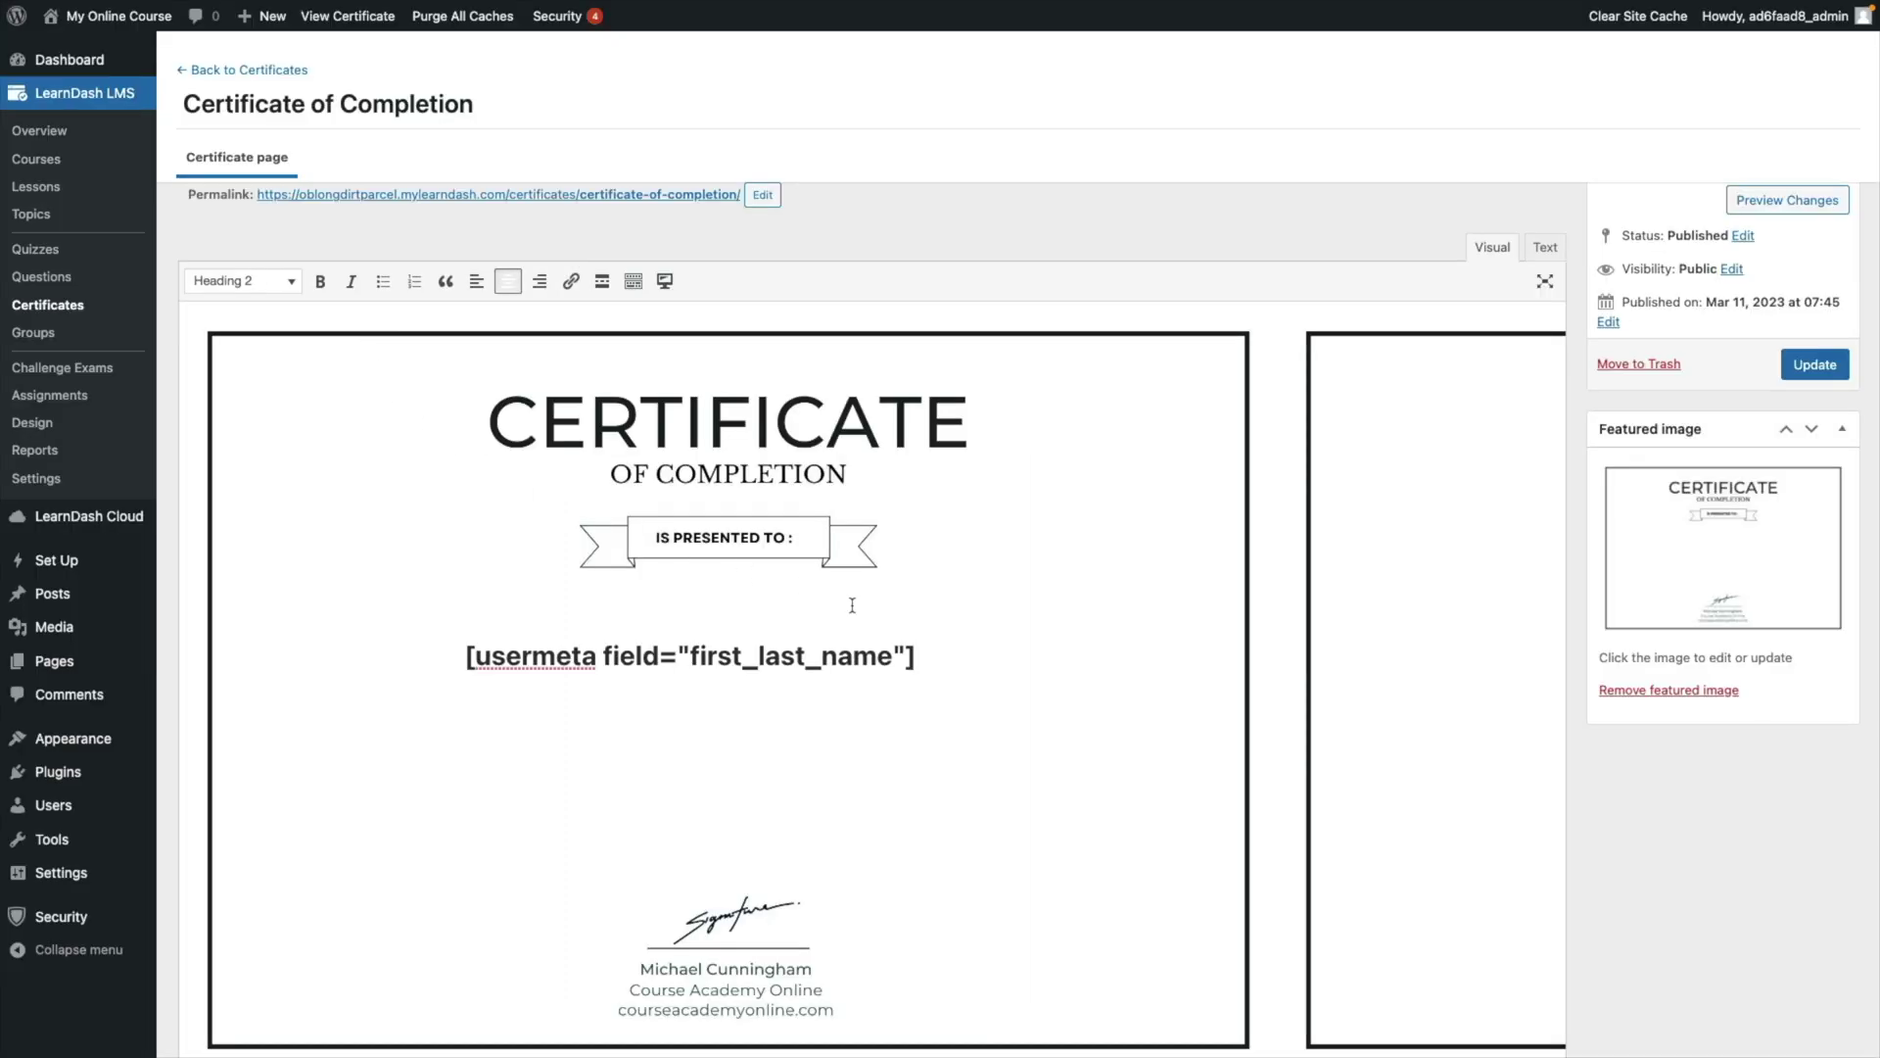
drag(951, 648, 409, 661)
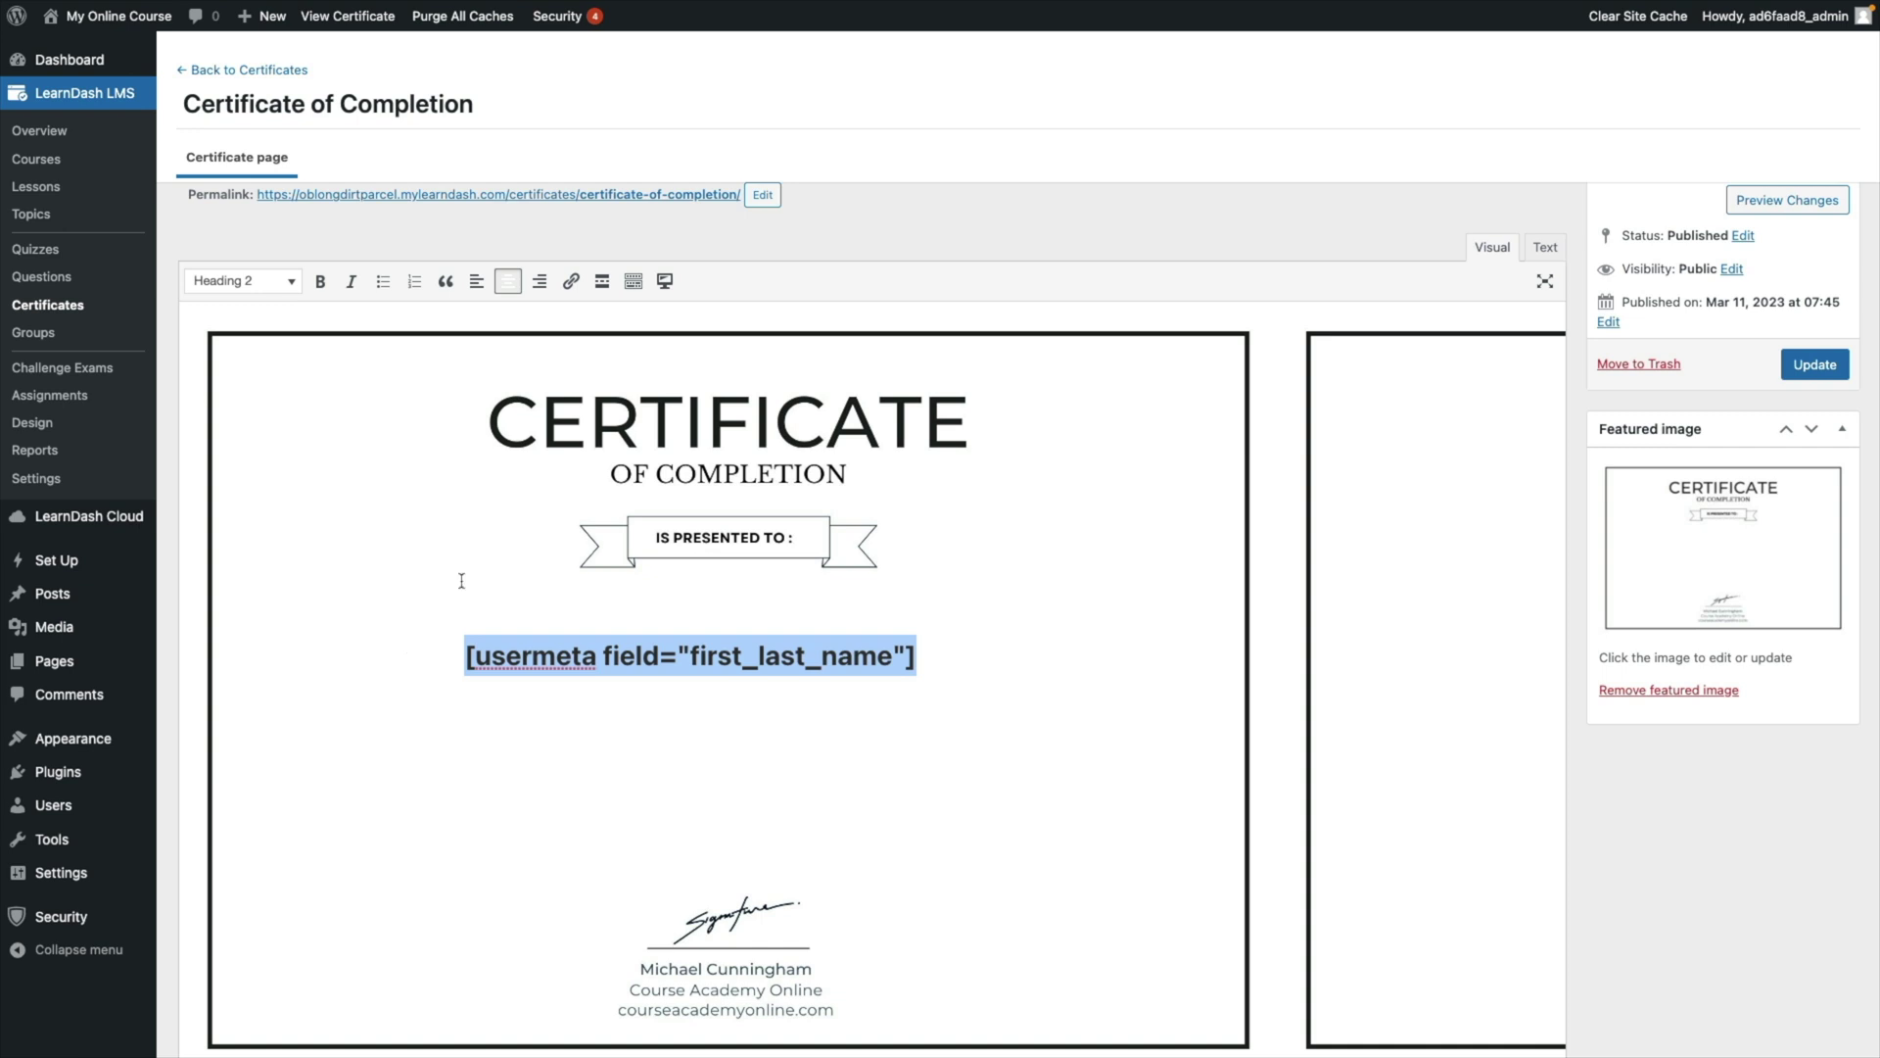
click(509, 282)
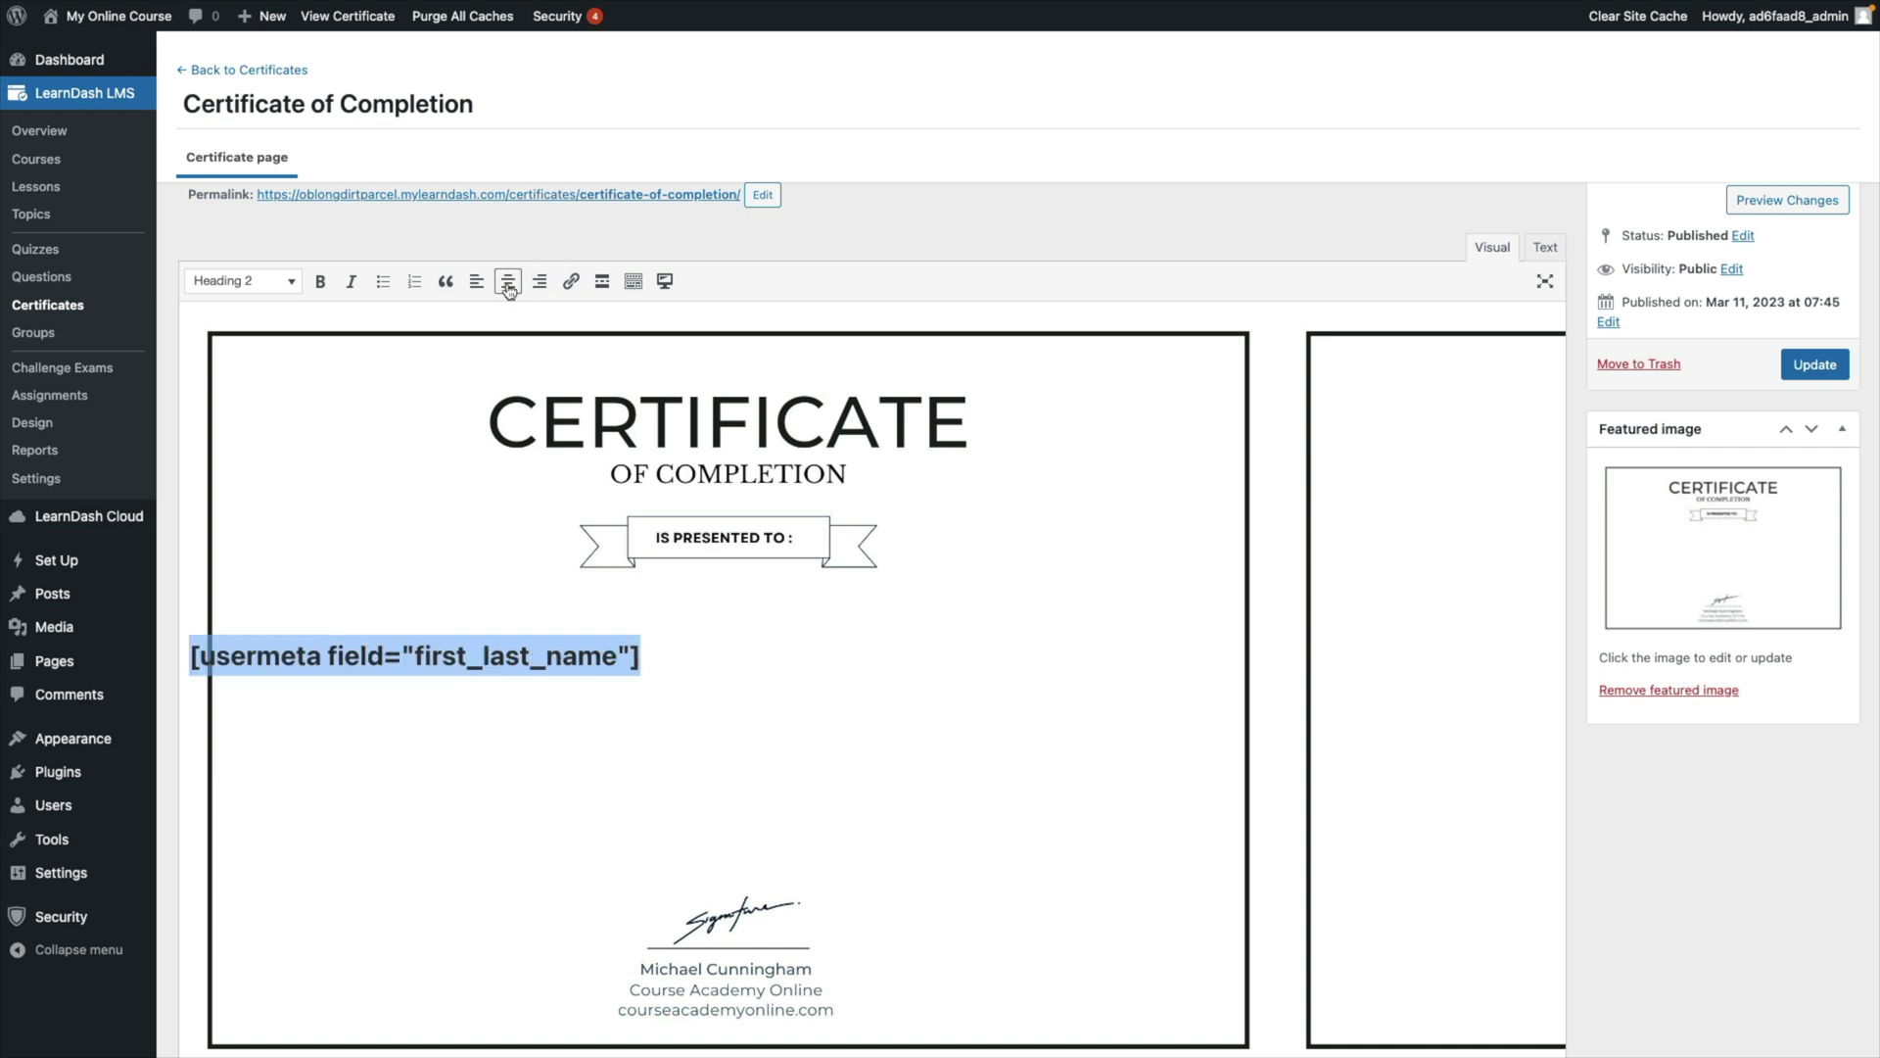
click(508, 285)
Step: Add the centred line "For completing the course" below the name shortcode and format it as Heading 4
click(950, 674)
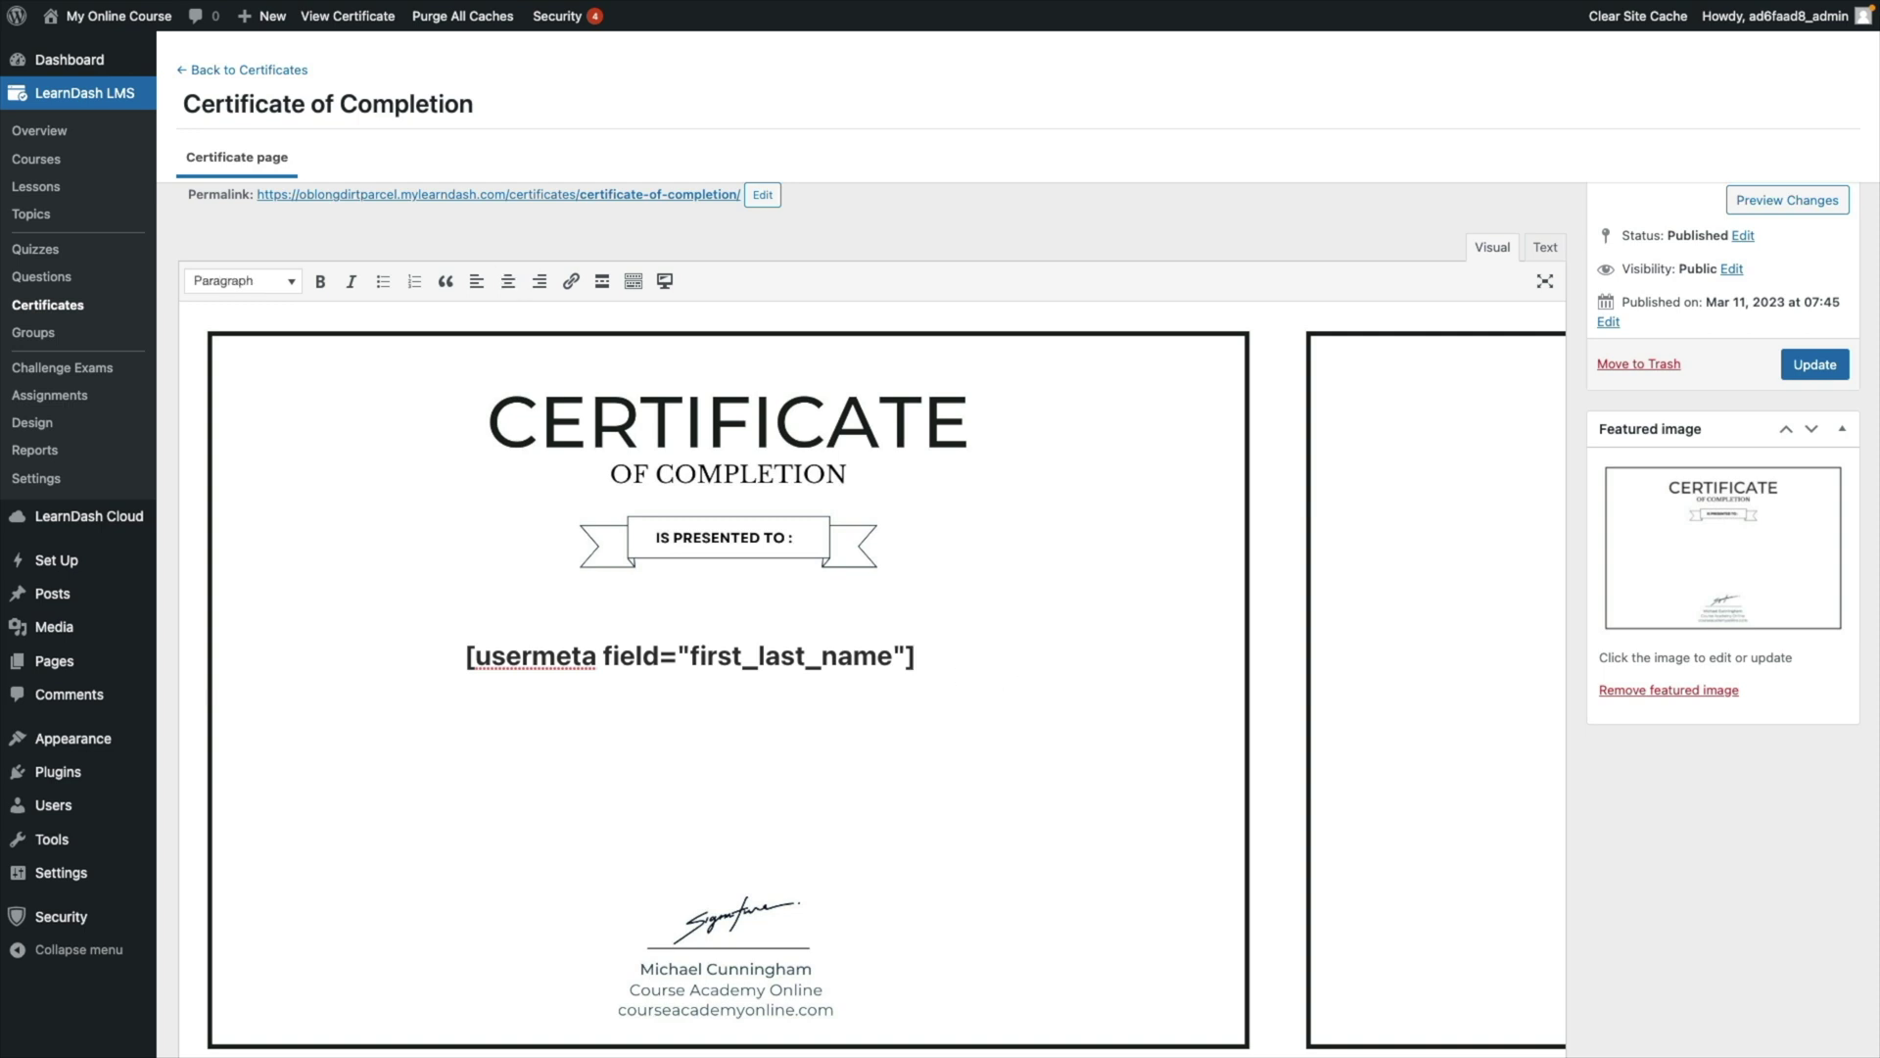
click(508, 283)
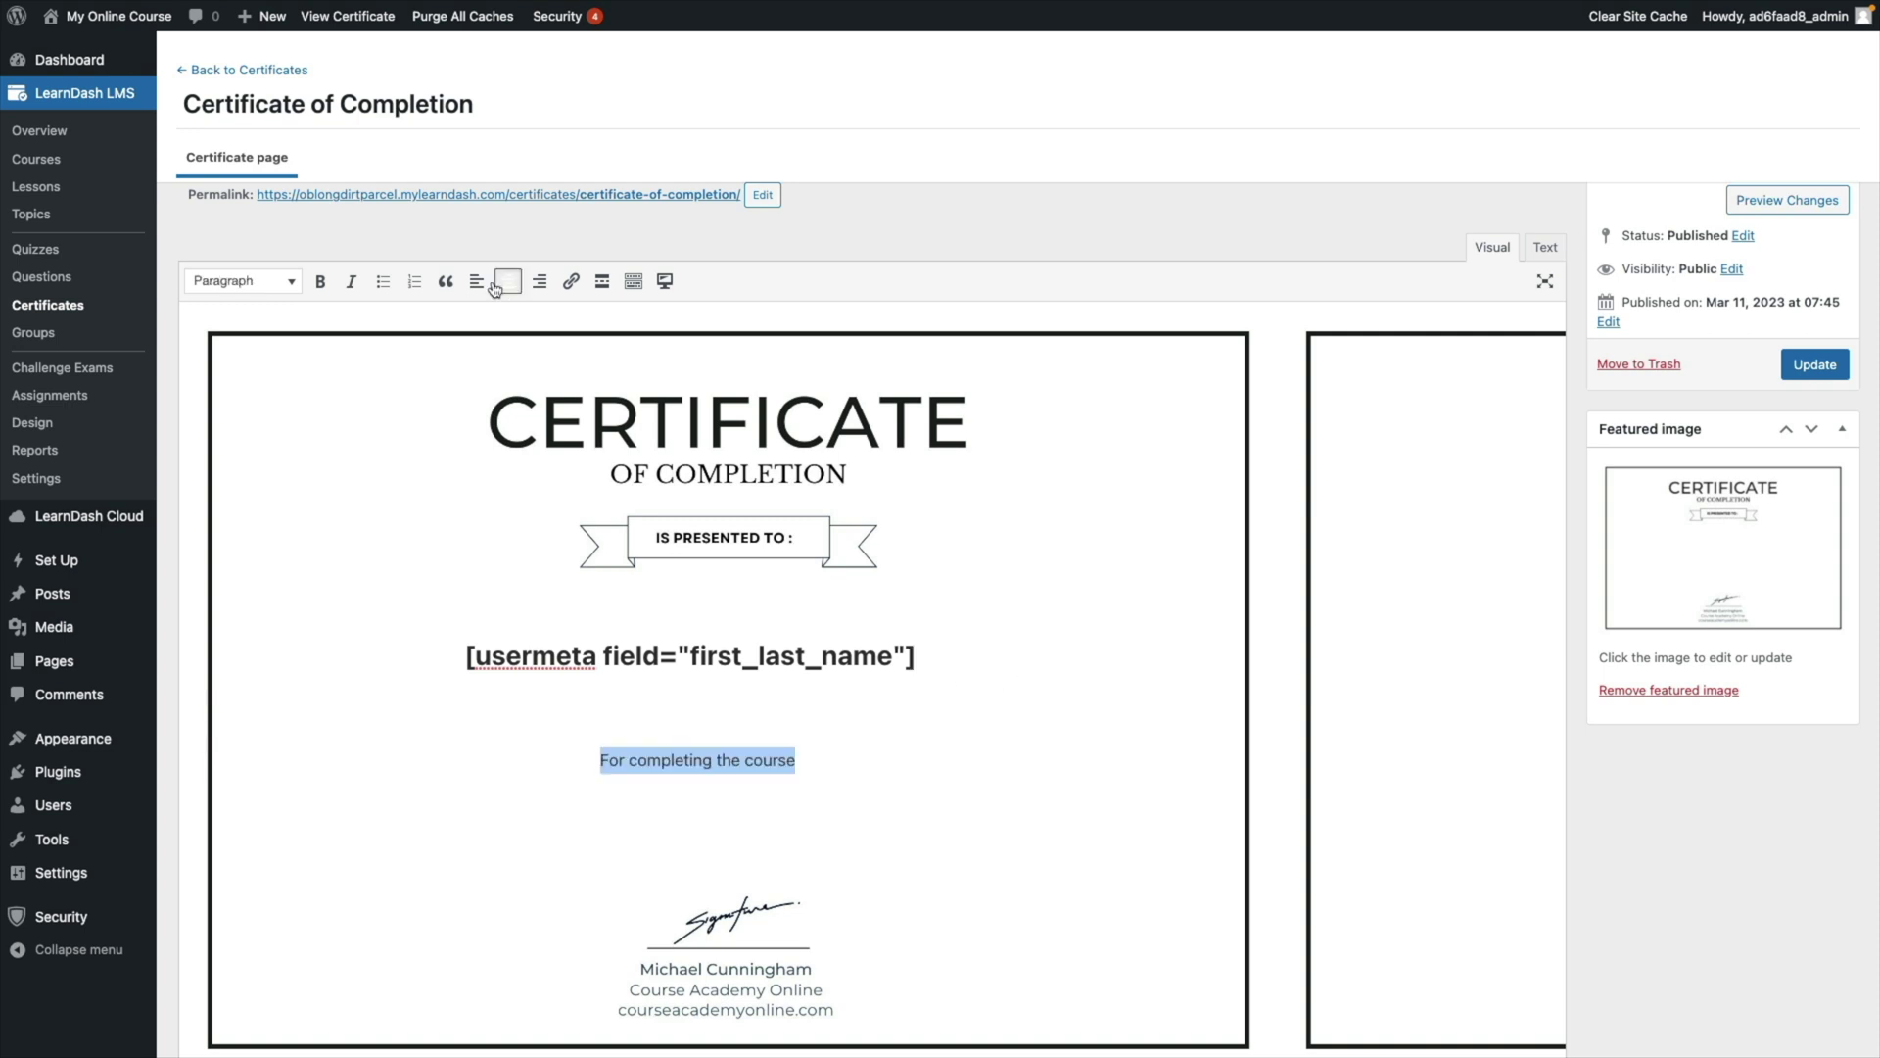
click(283, 281)
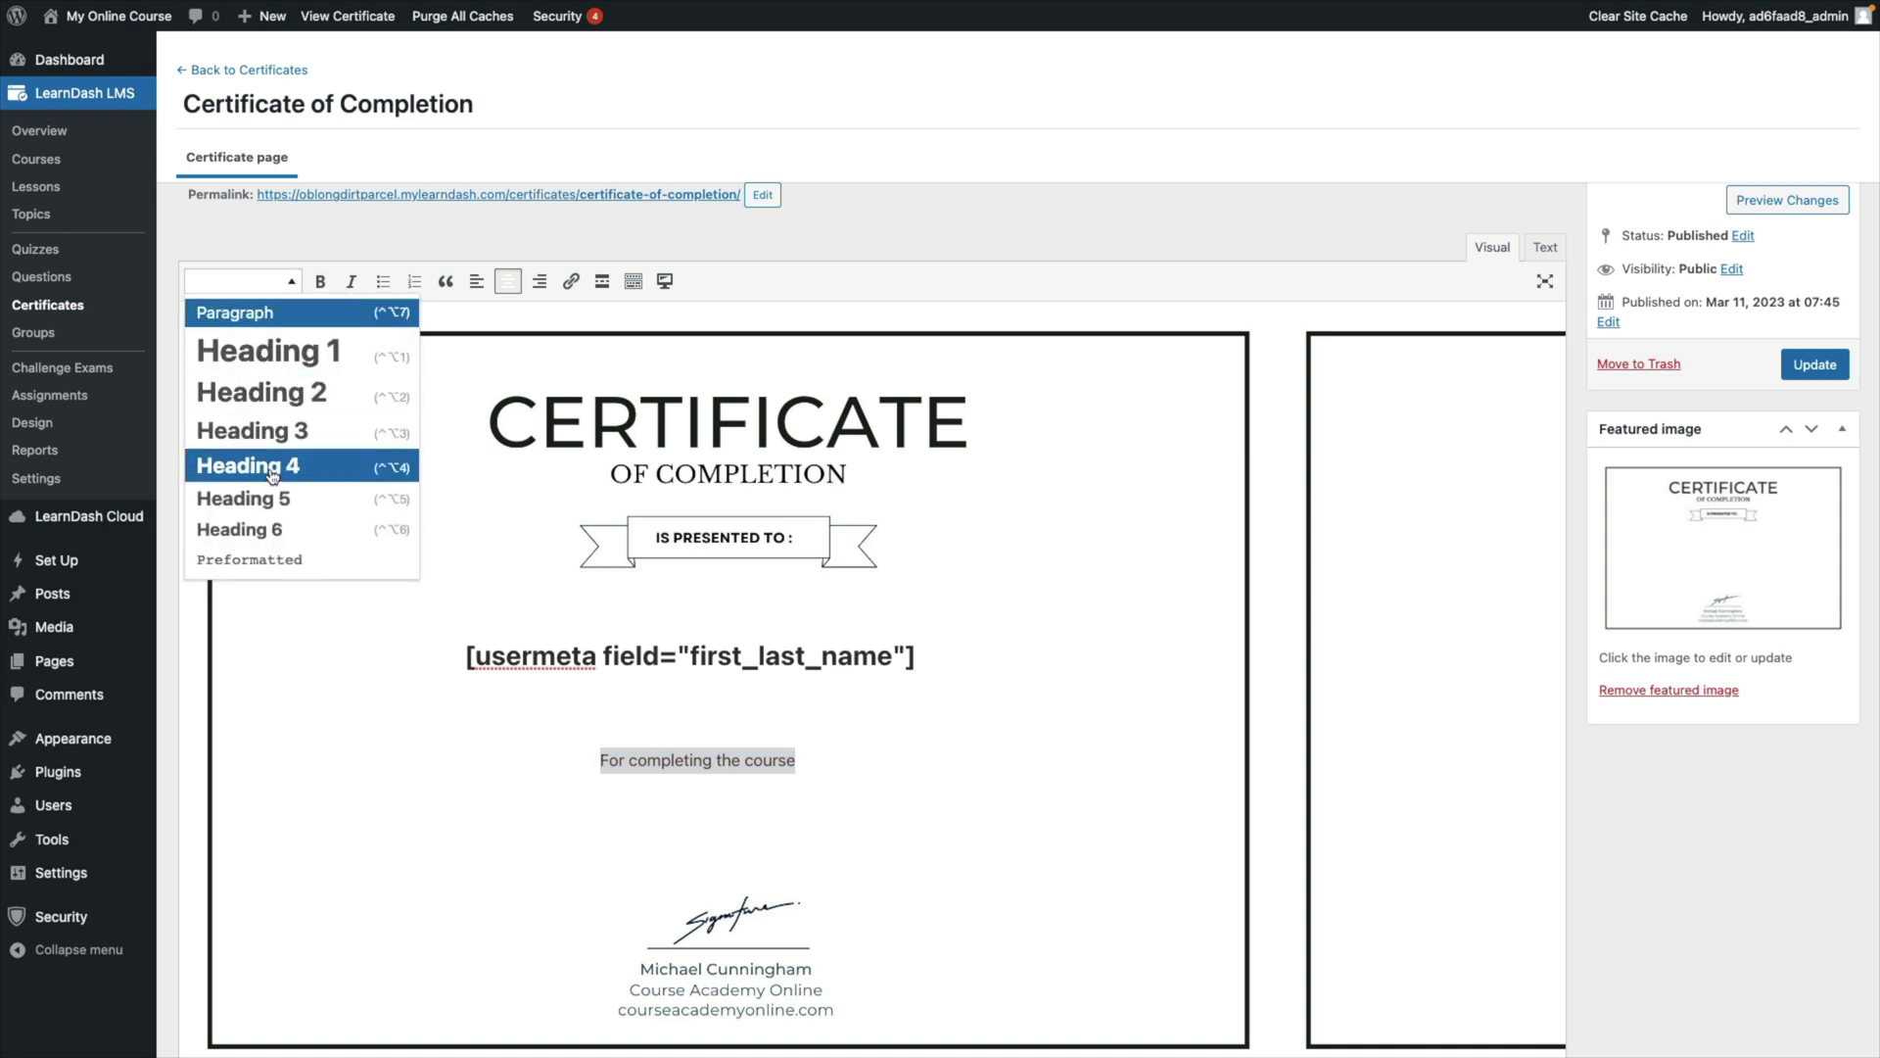
click(271, 475)
Step: Insert the Course Title shortcode under "For completing the course" and remove the extra blank line above that text
click(690, 793)
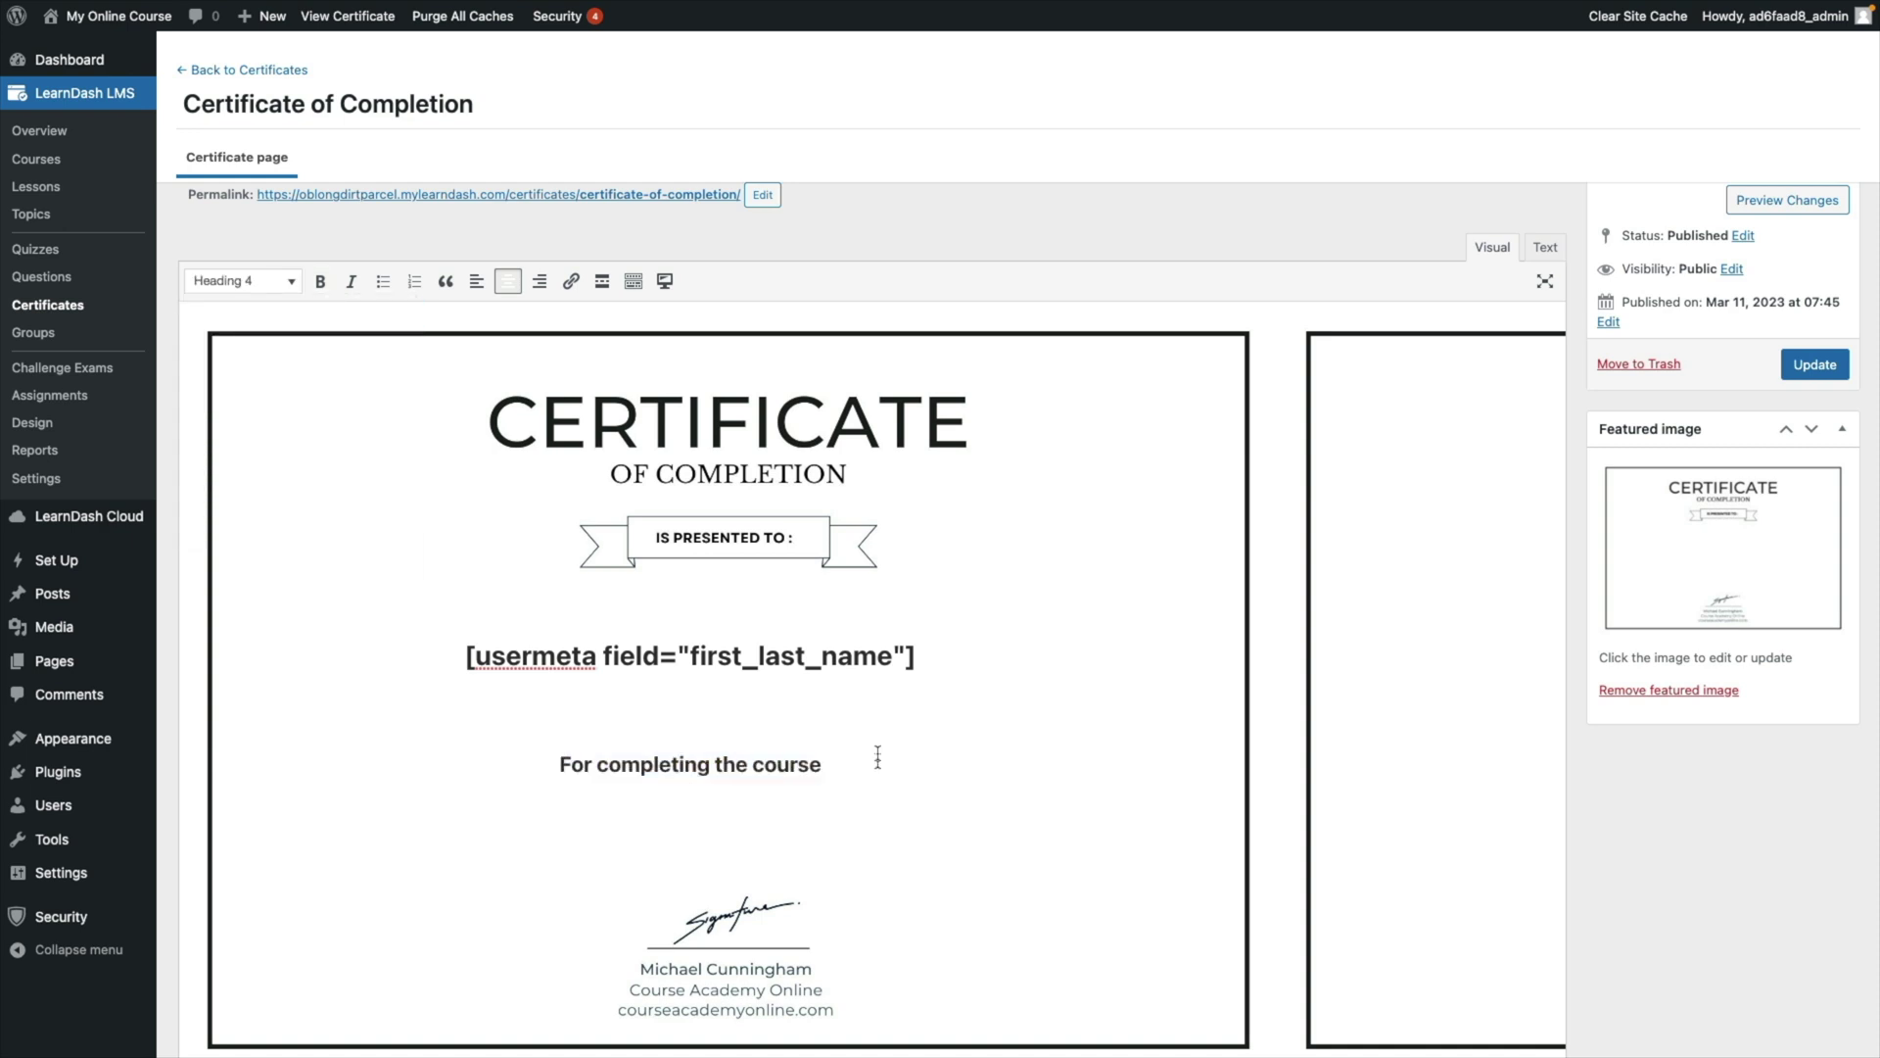
click(665, 281)
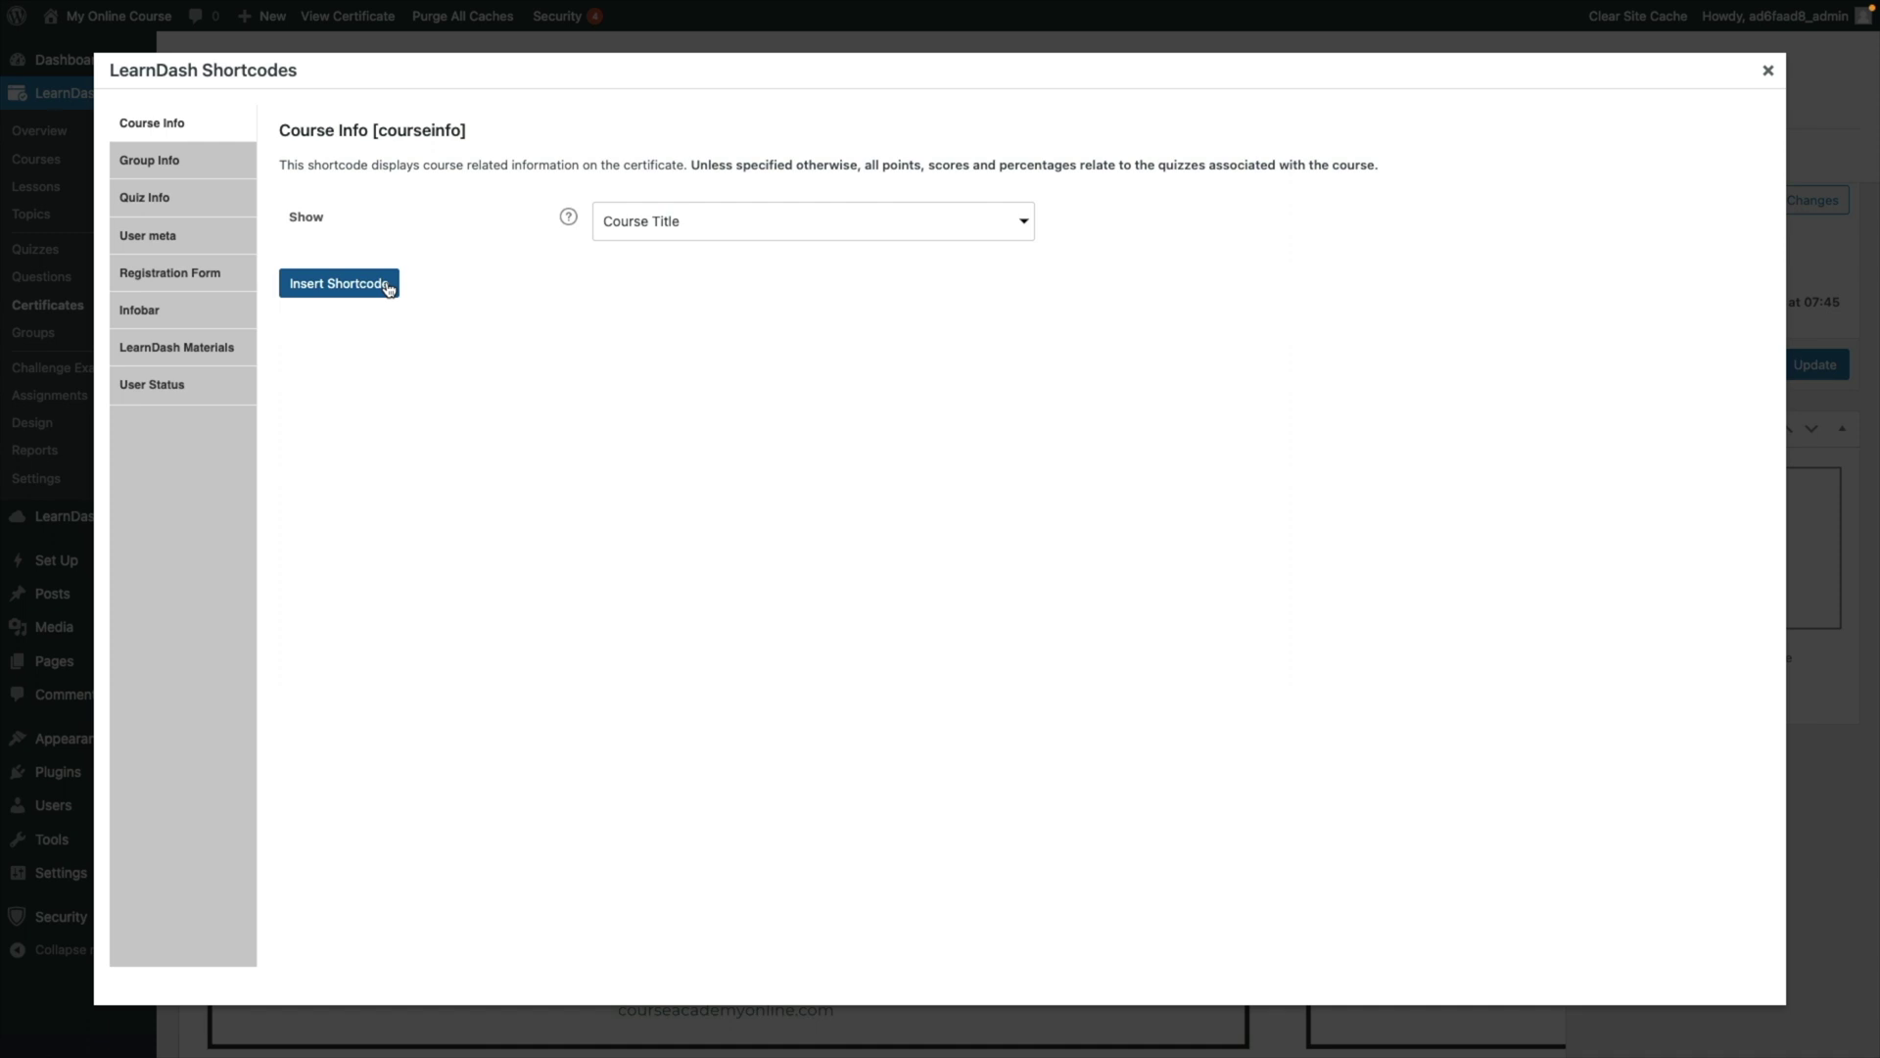
click(339, 283)
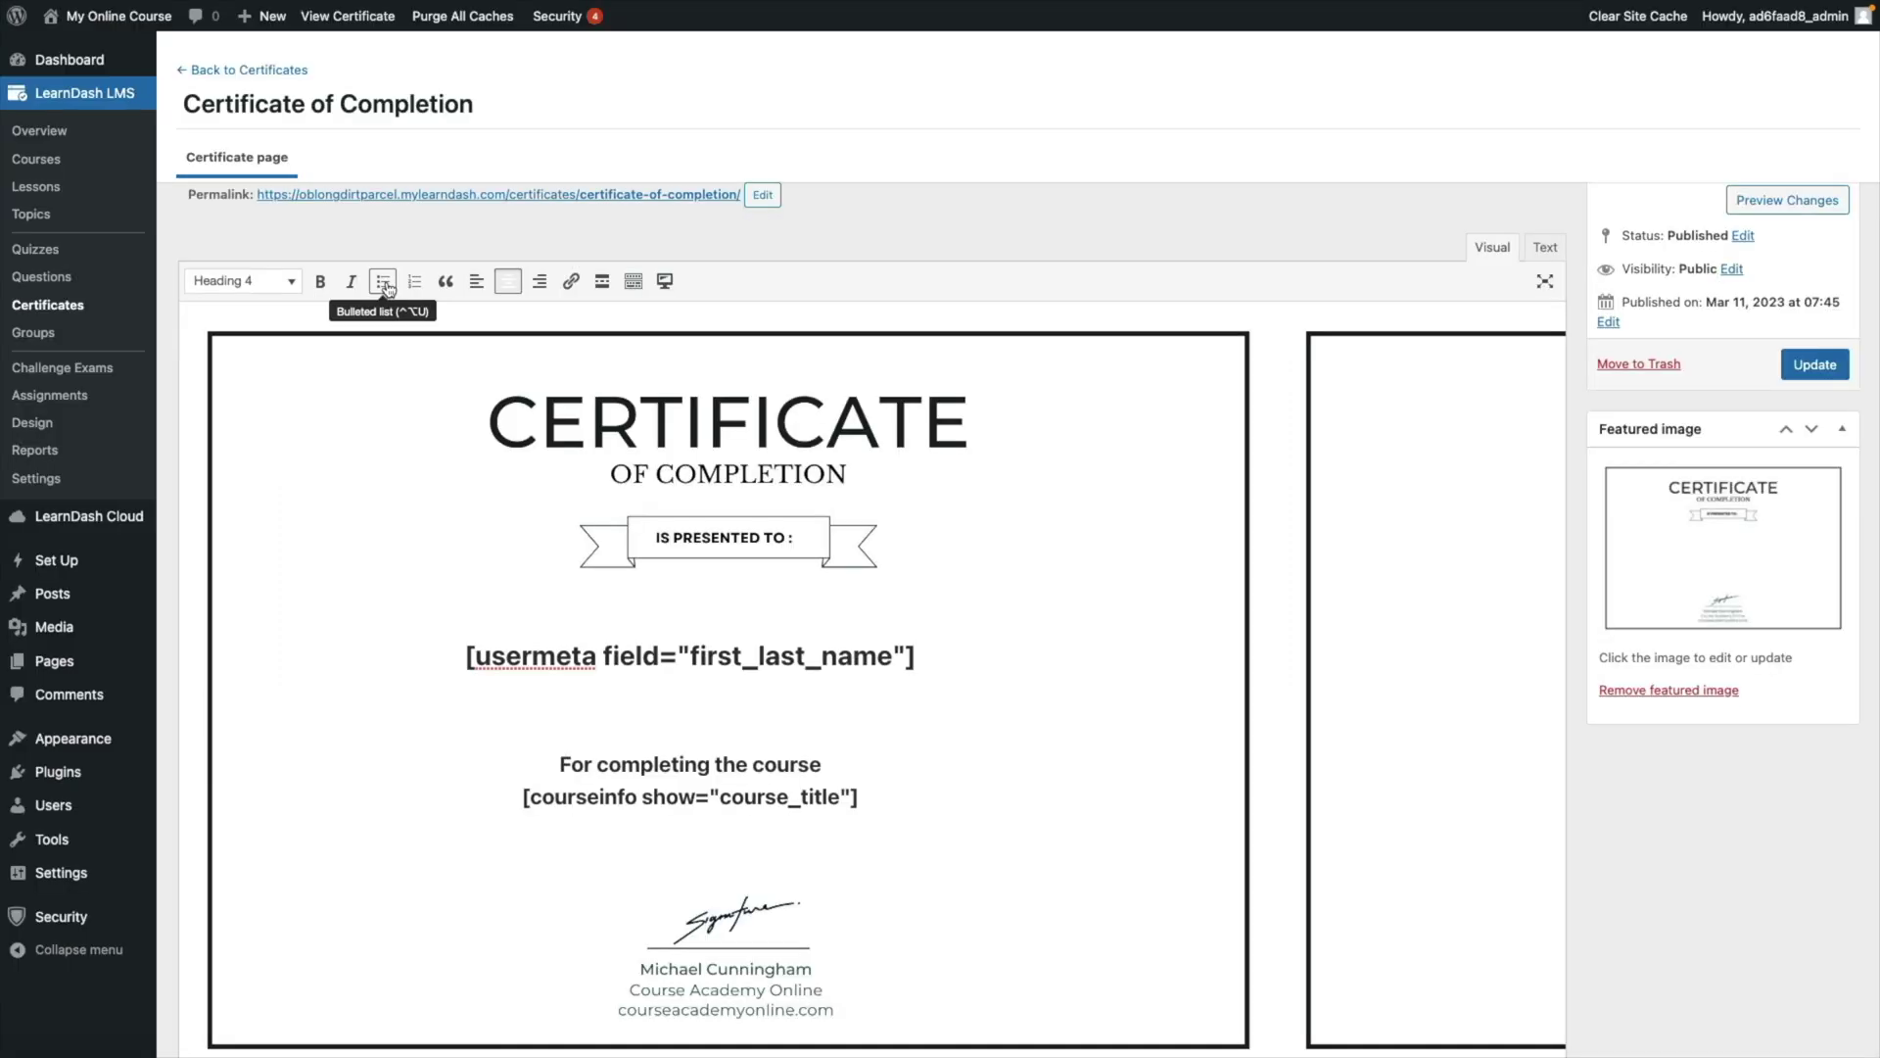
key(BackSpace)
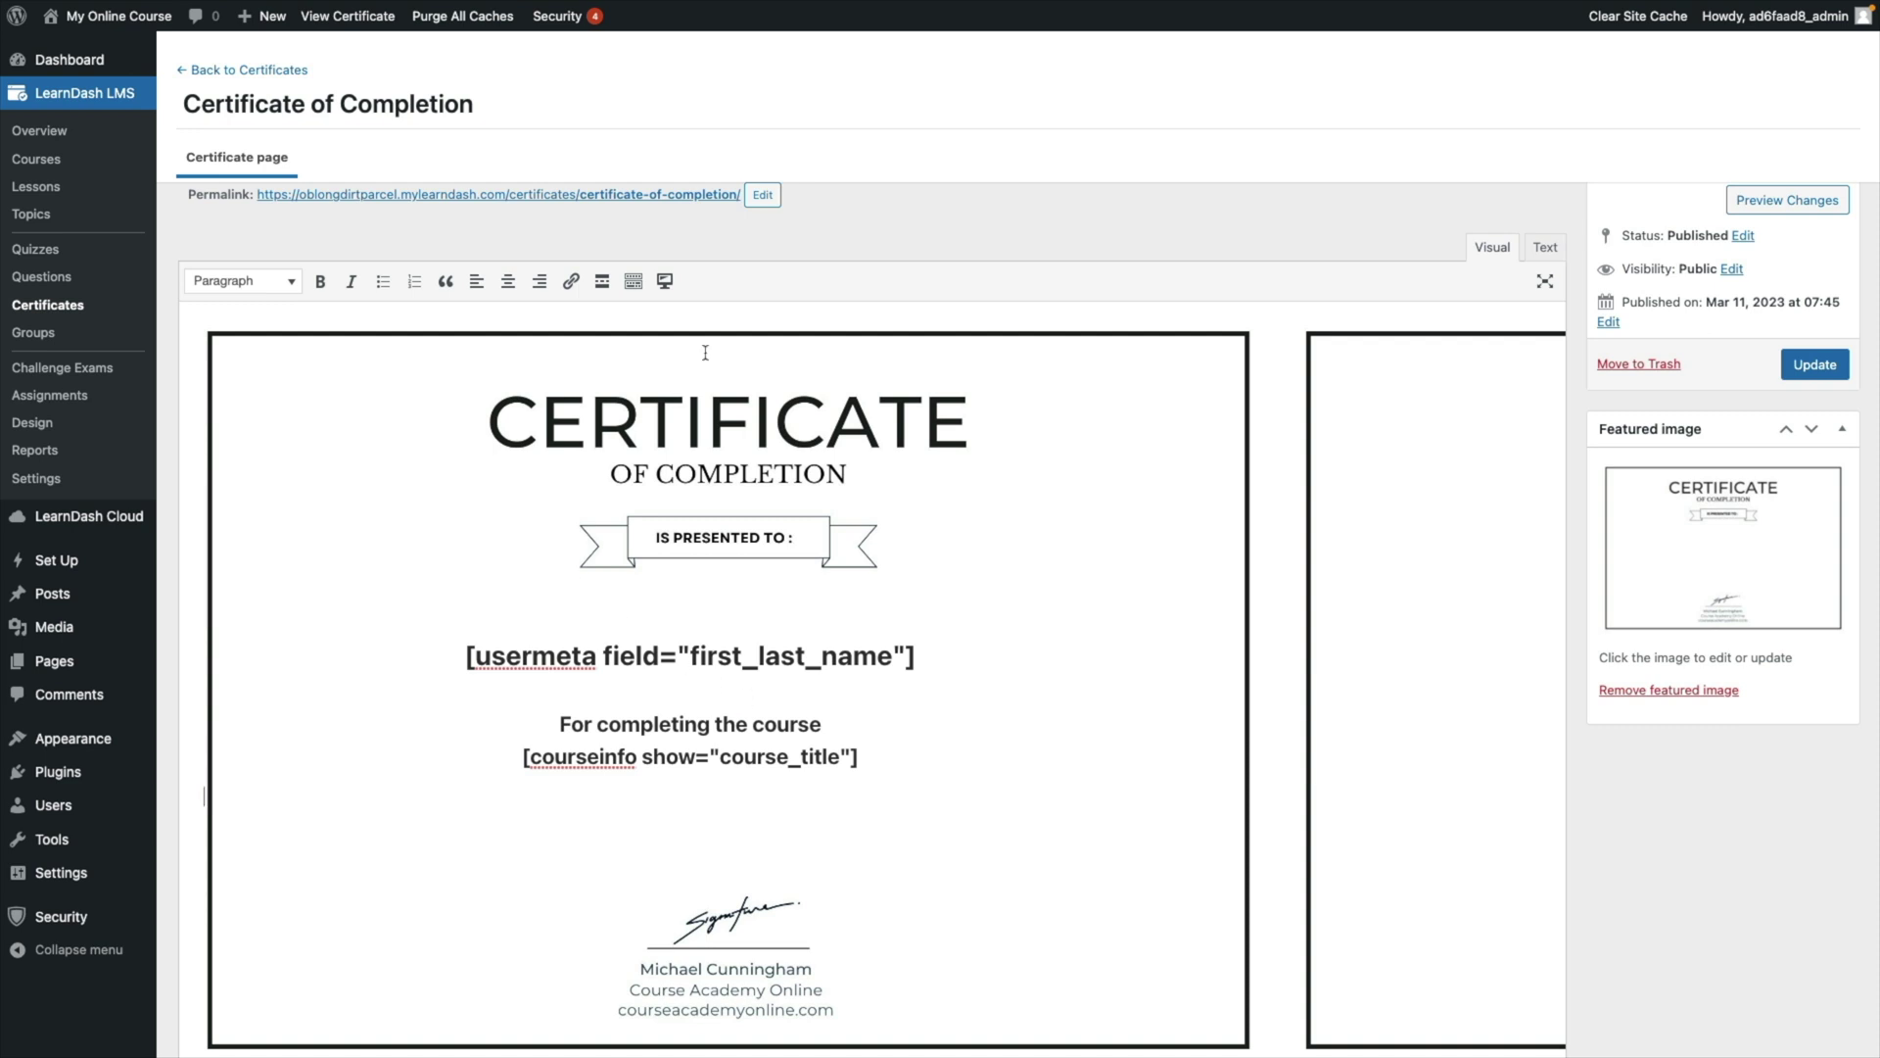
Step: Start a Course Info shortcode showing Course Completed On (date) and display the help for its date format
click(674, 287)
click(813, 221)
click(774, 398)
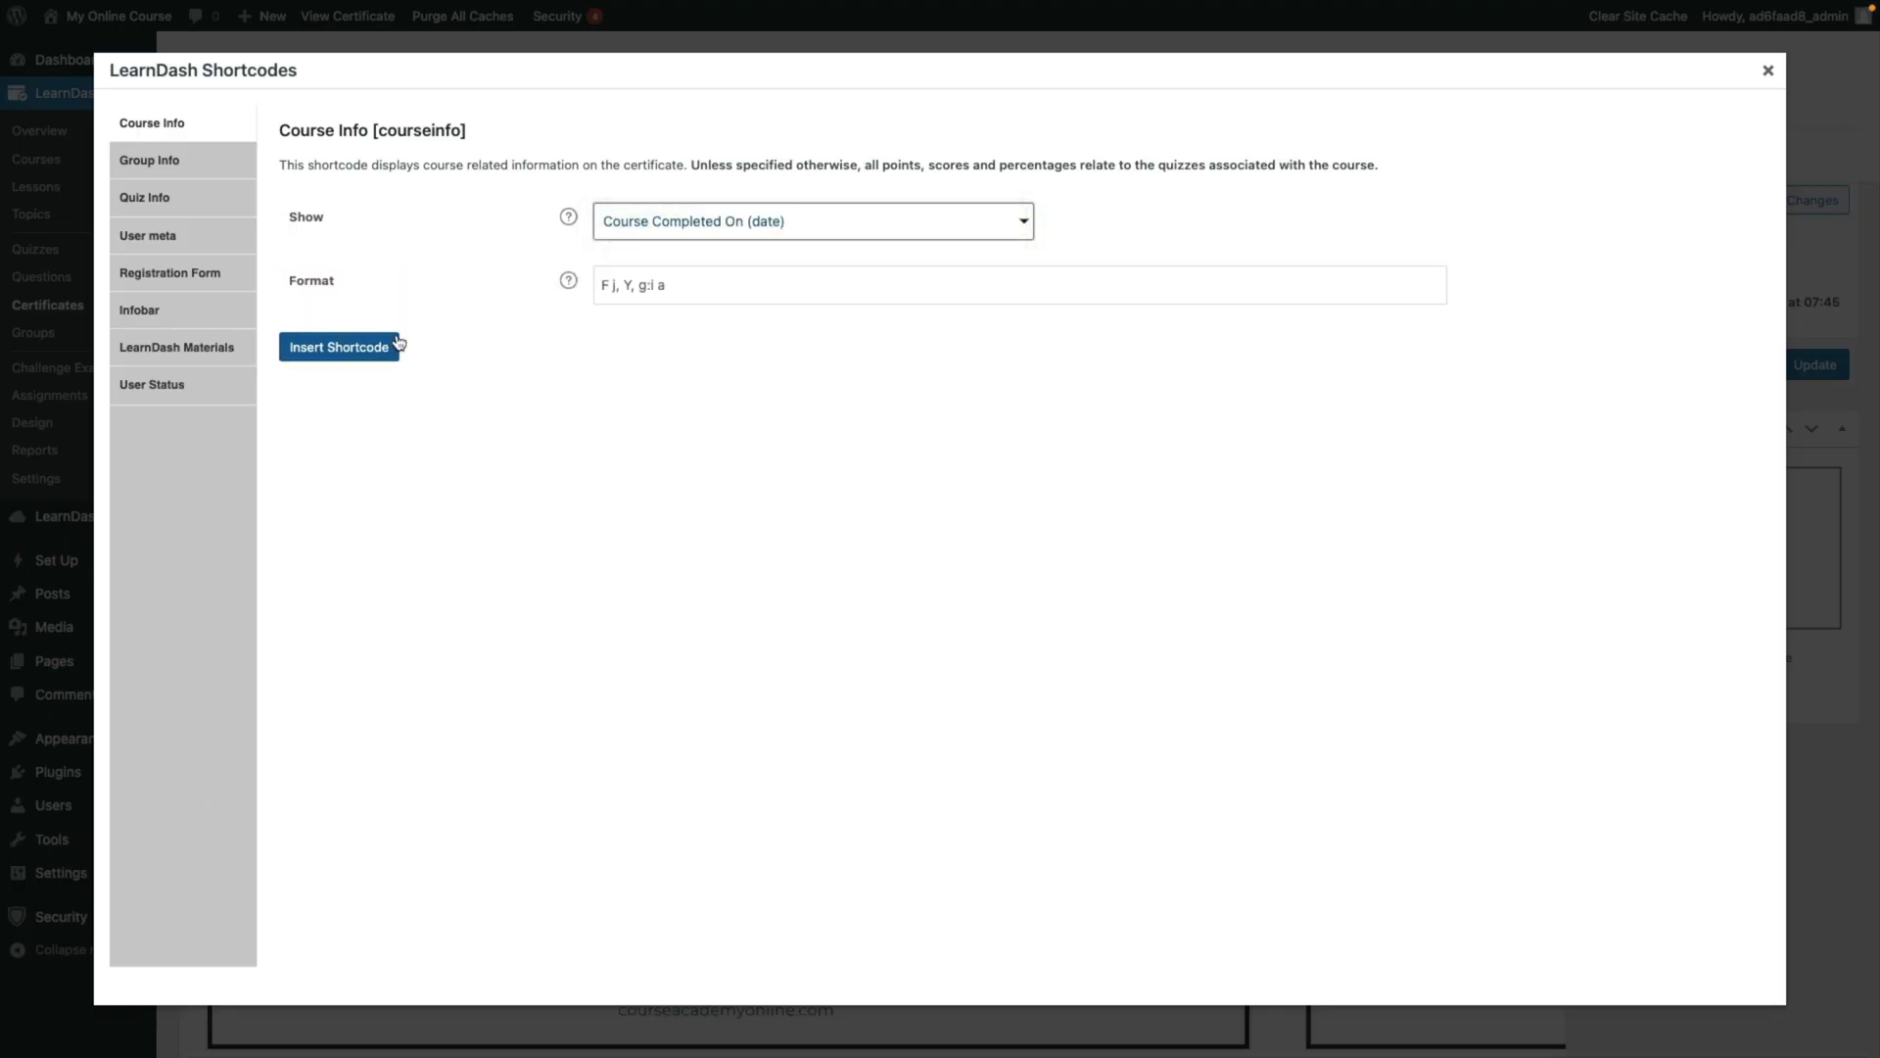
click(568, 283)
click(568, 284)
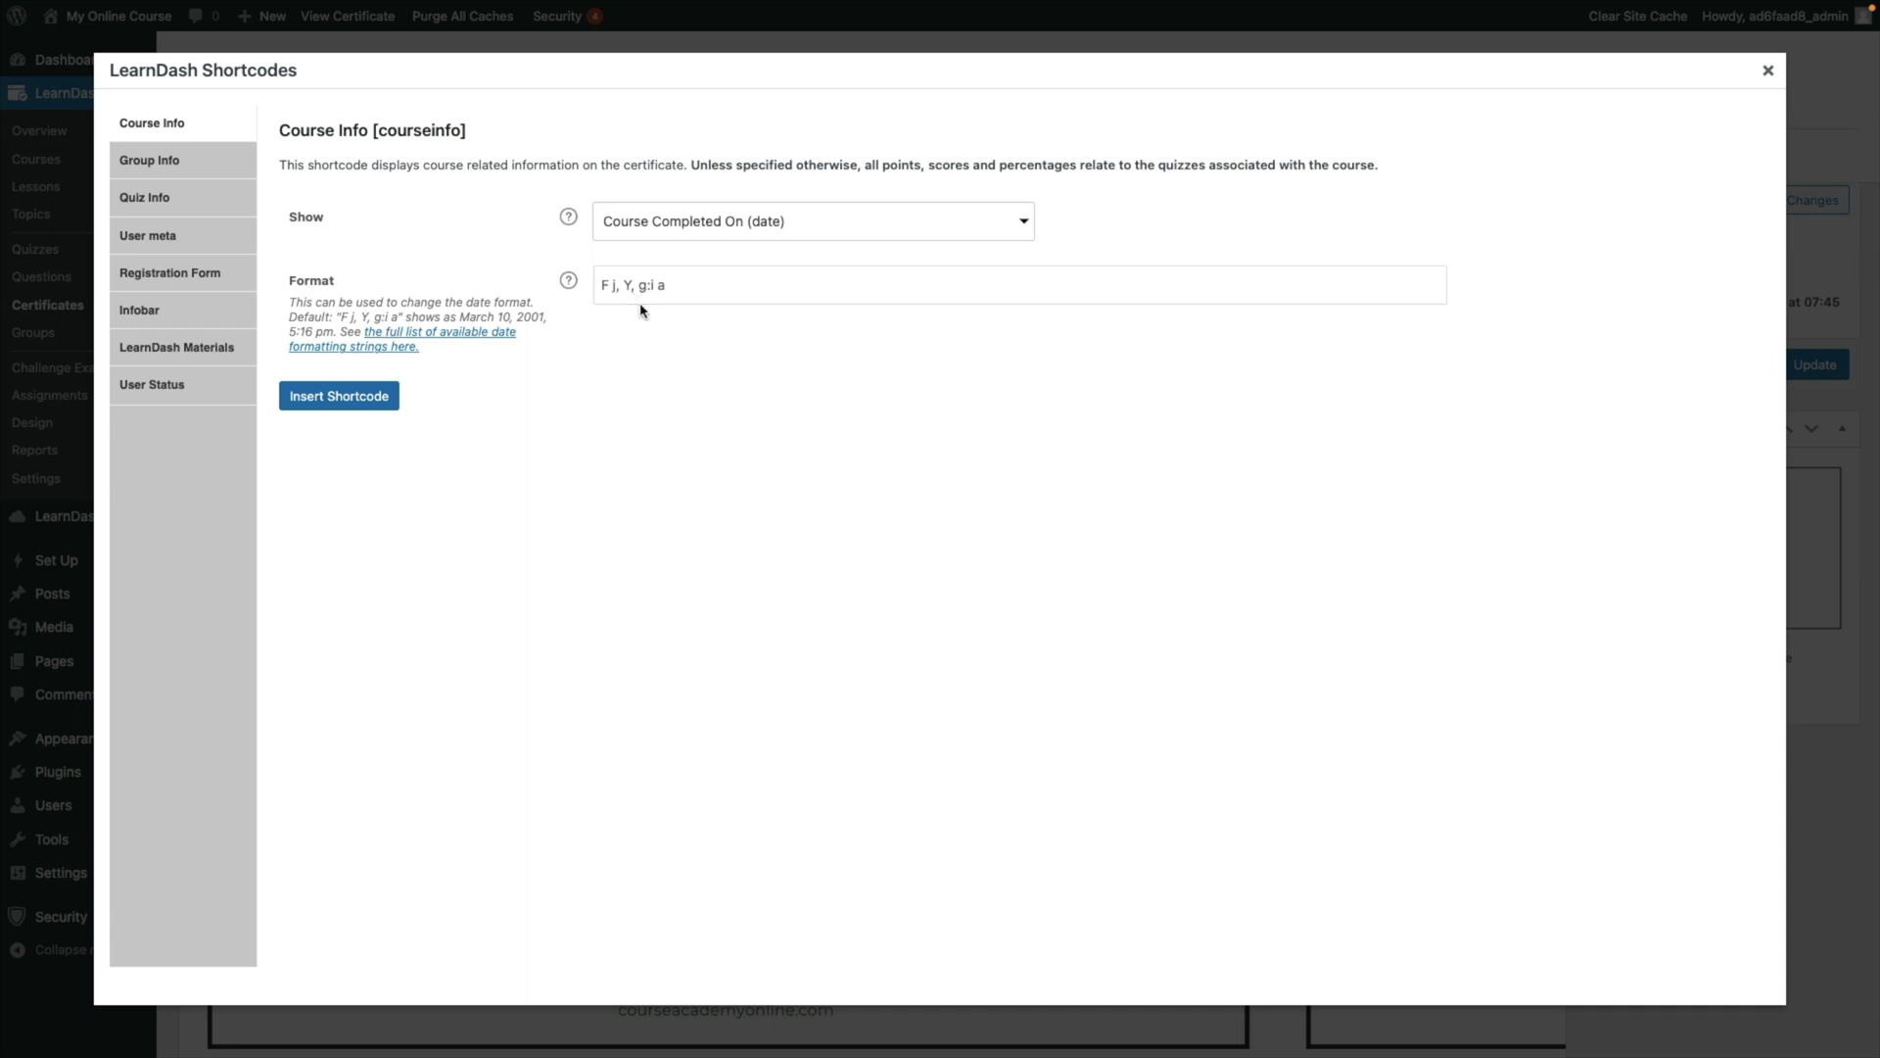
Step: Set the completion date format to "F j, Y" using the default string's date portion, and insert the shortcode
click(667, 287)
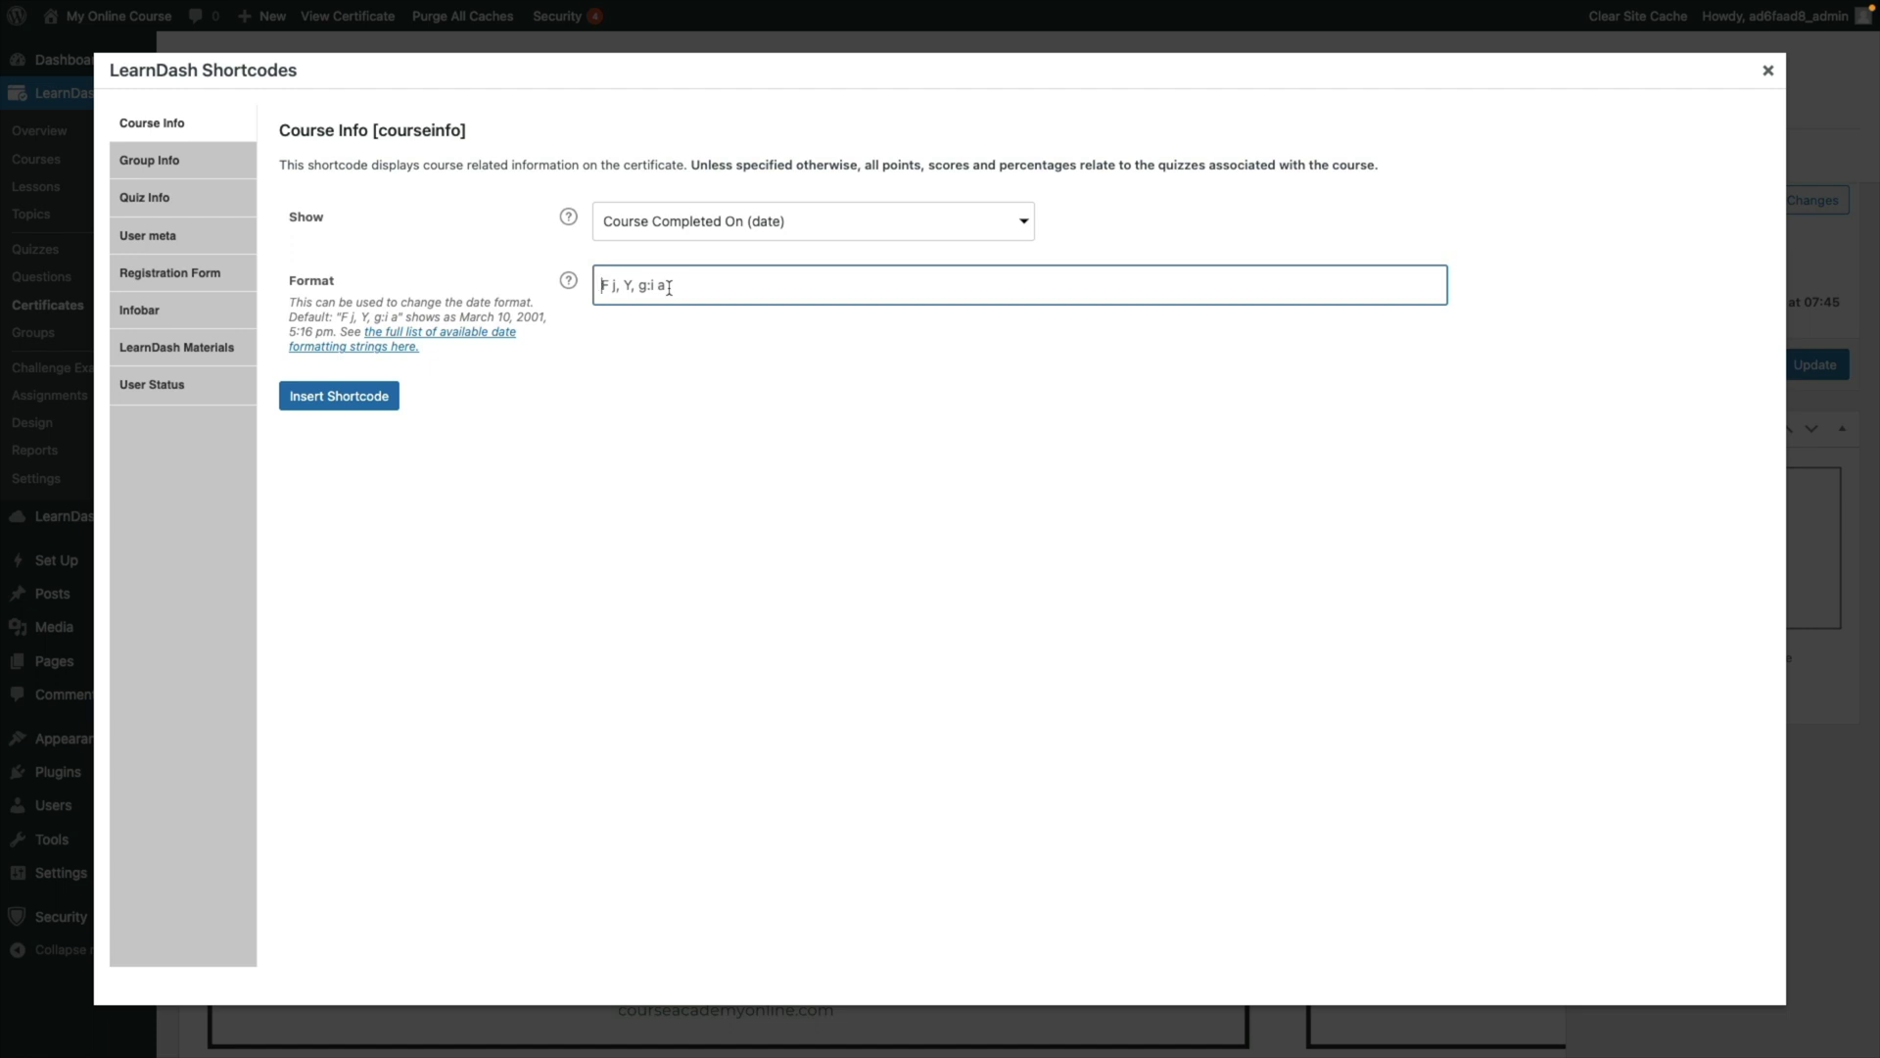
click(367, 323)
drag(367, 323, 345, 325)
key(ctrl+c)
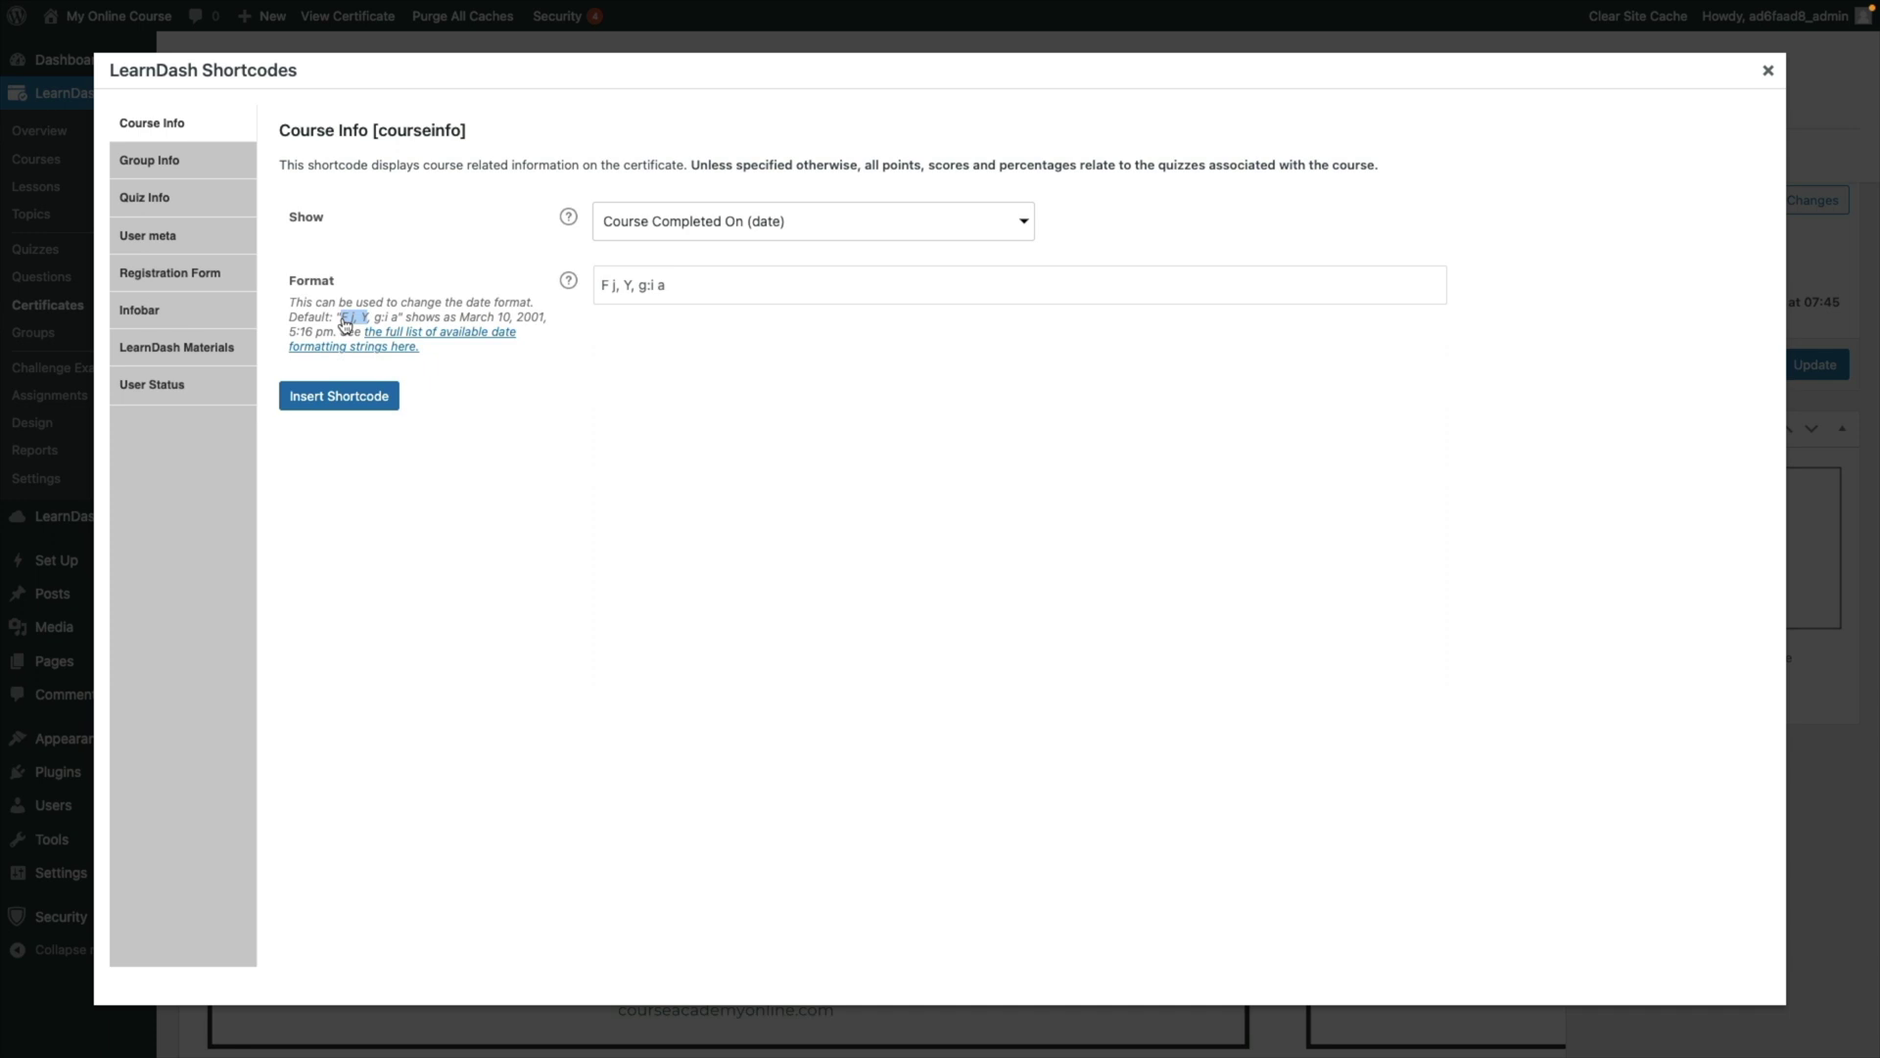
click(642, 296)
click(642, 296)
key(ctrl+v)
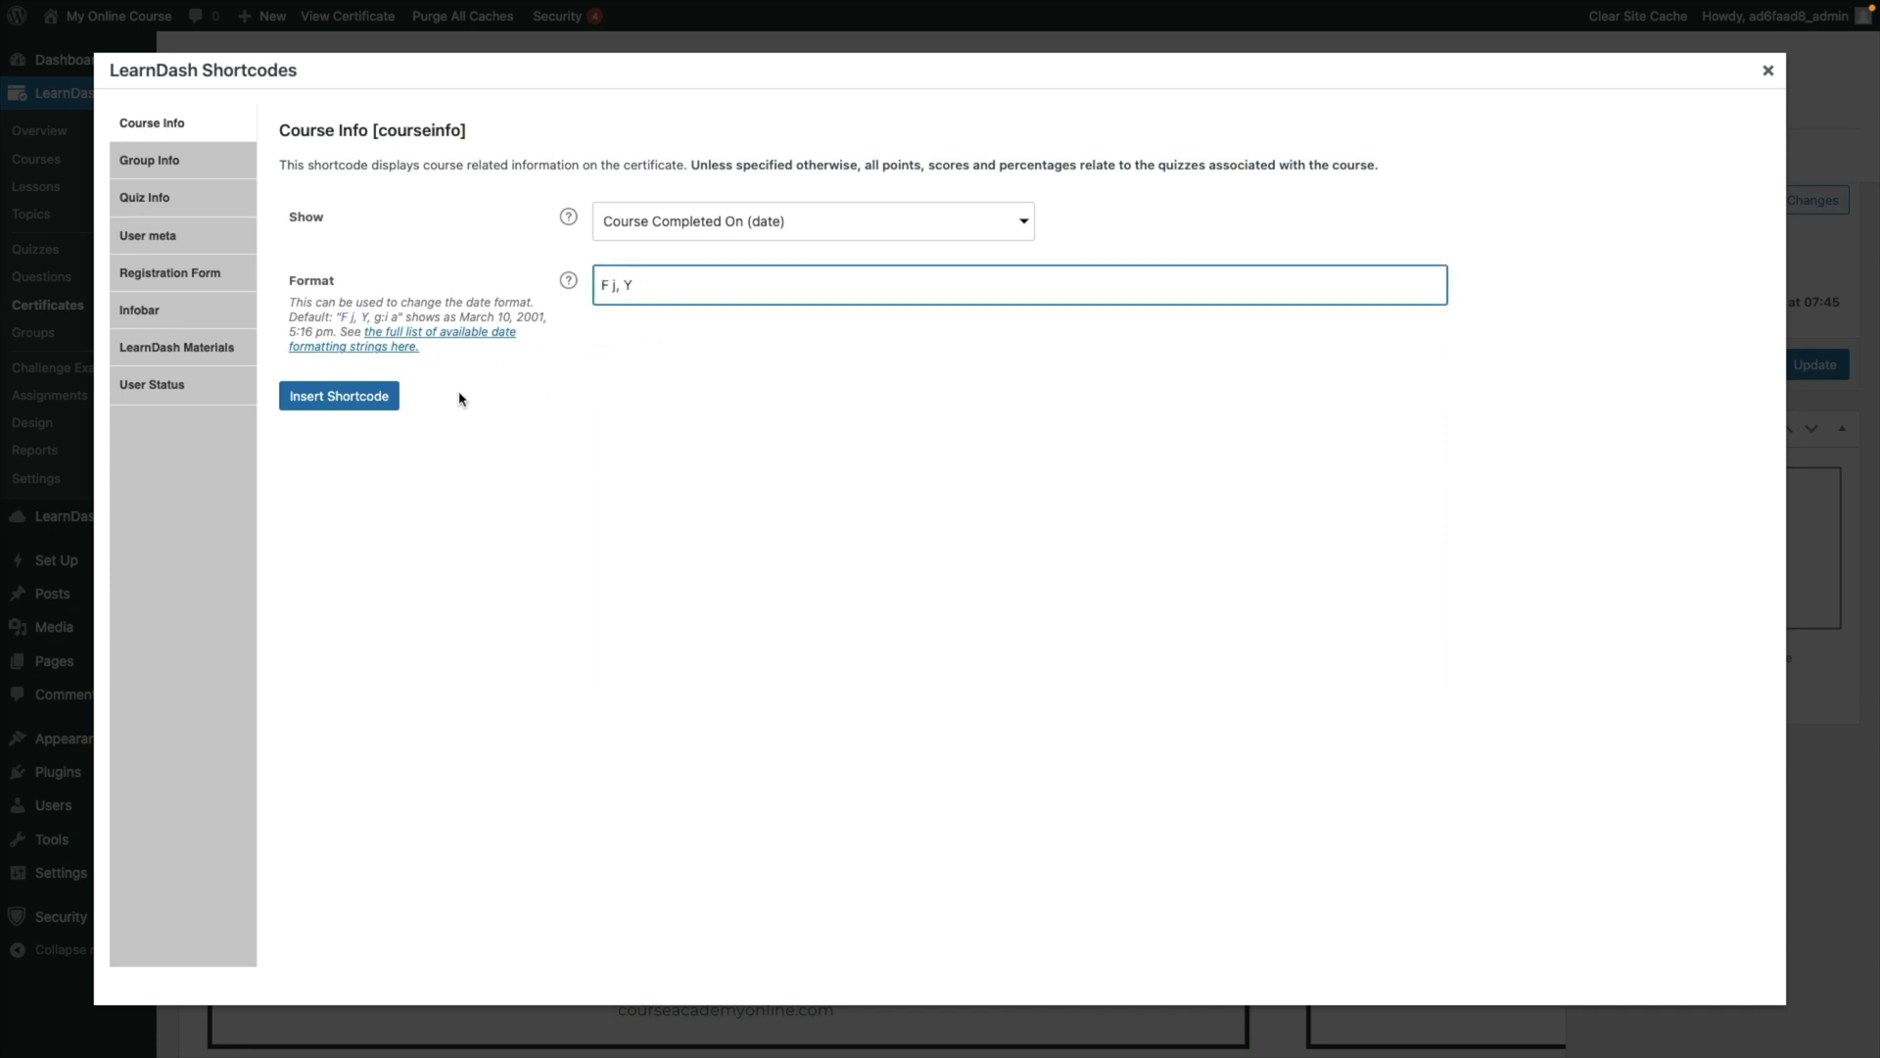
click(339, 397)
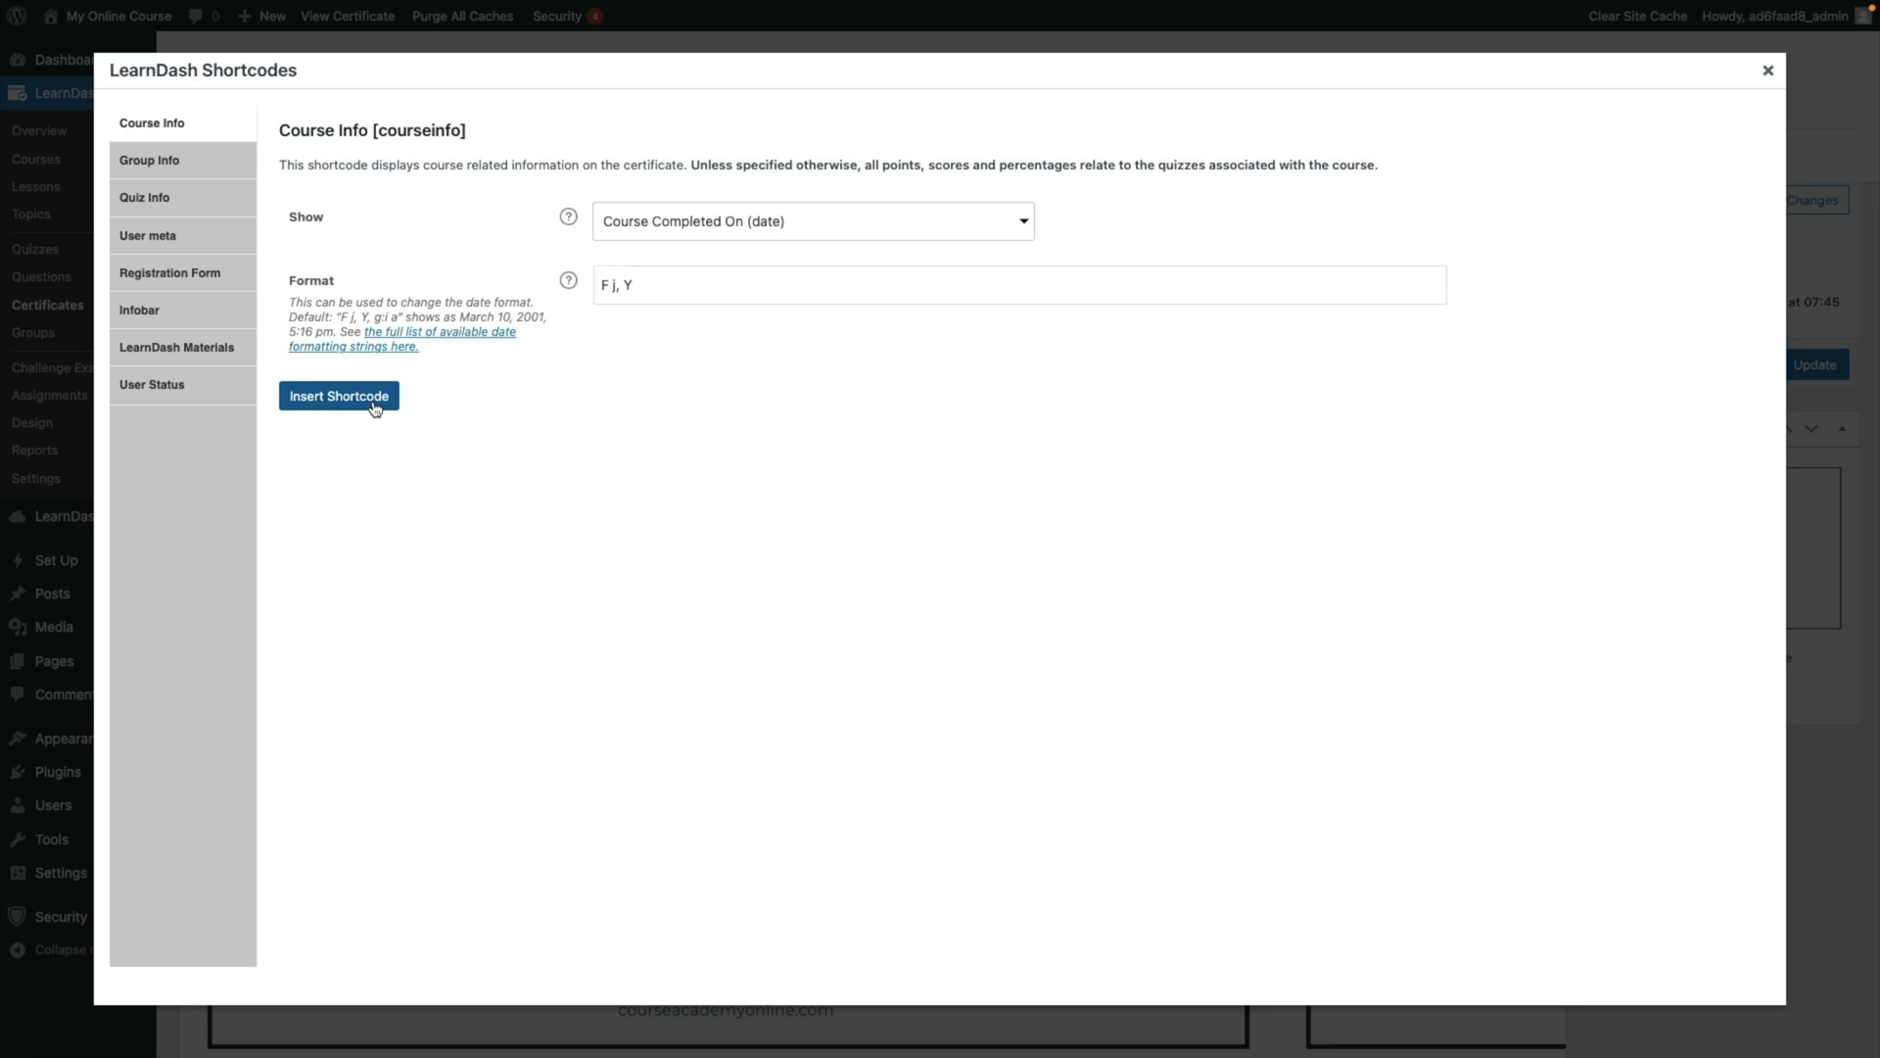
Step: Centre the completion date shortcode below the course title and save the updated certificate
drag(587, 798, 155, 785)
click(501, 286)
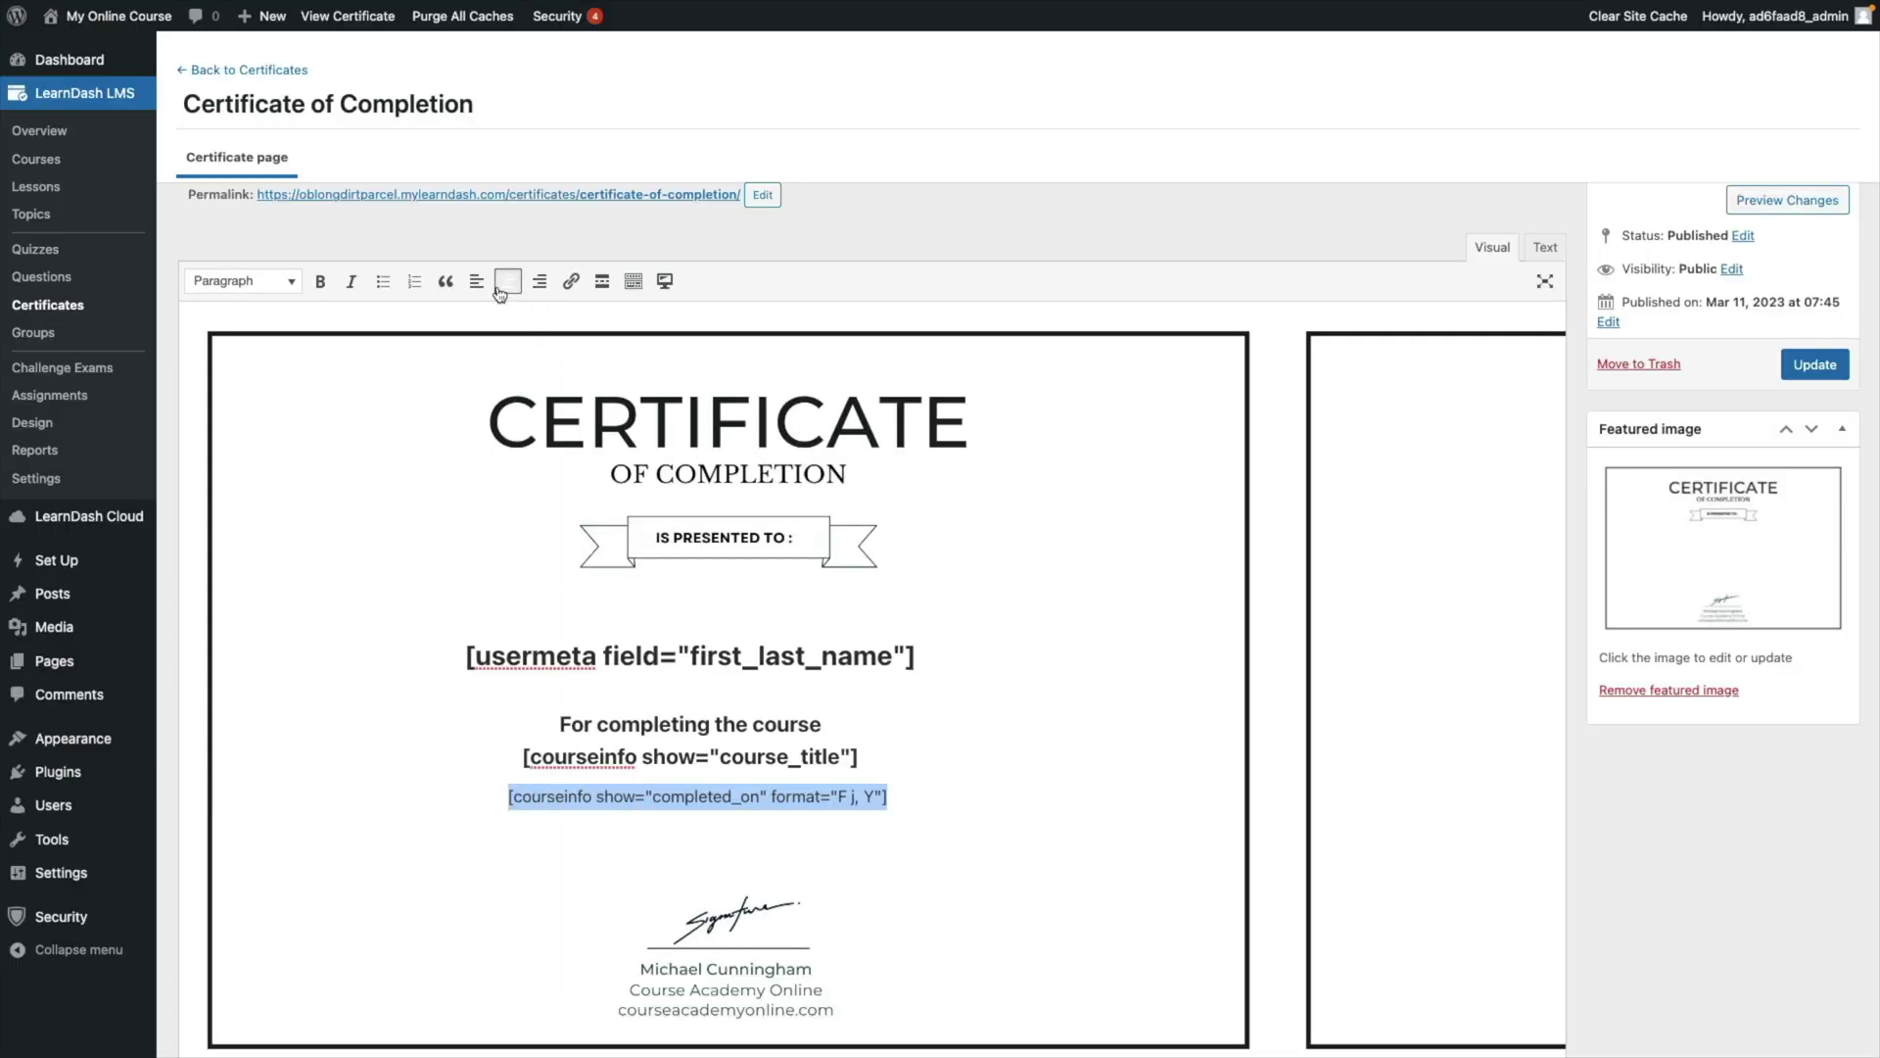
scroll(942, 565, down, 1)
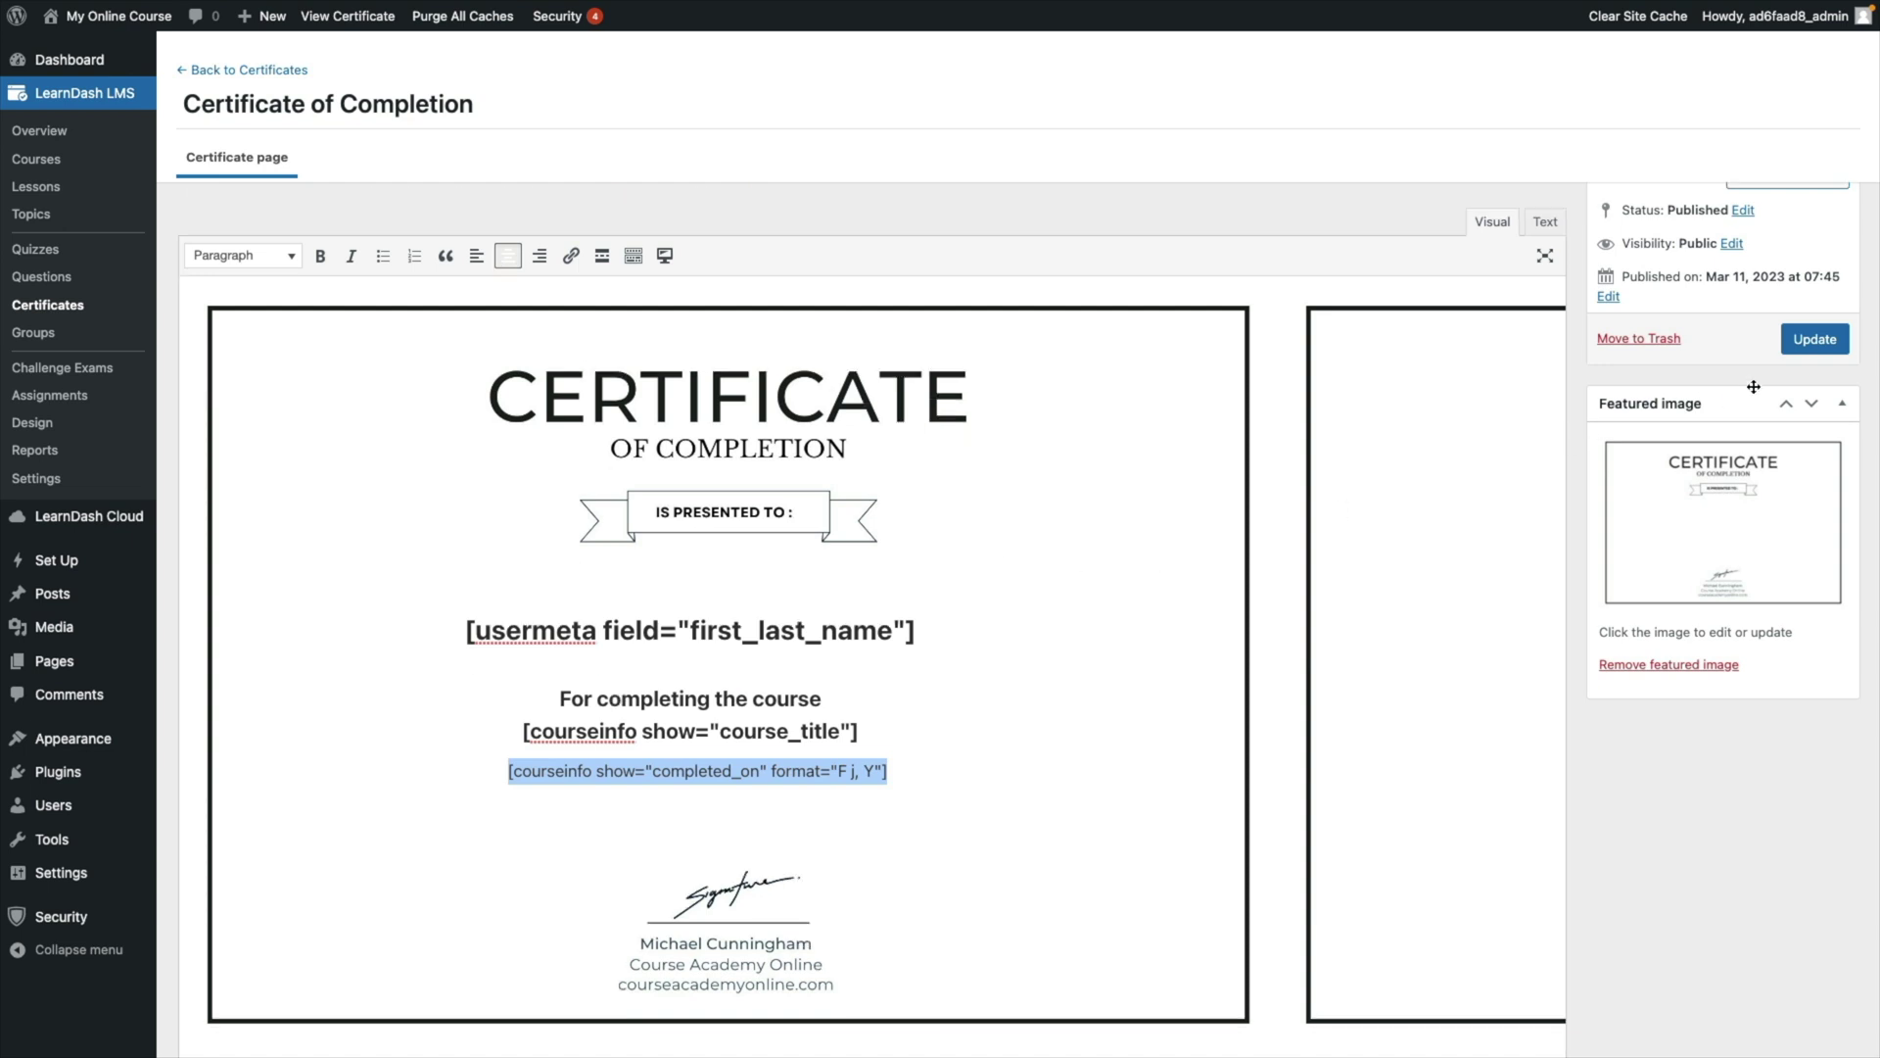
click(1817, 341)
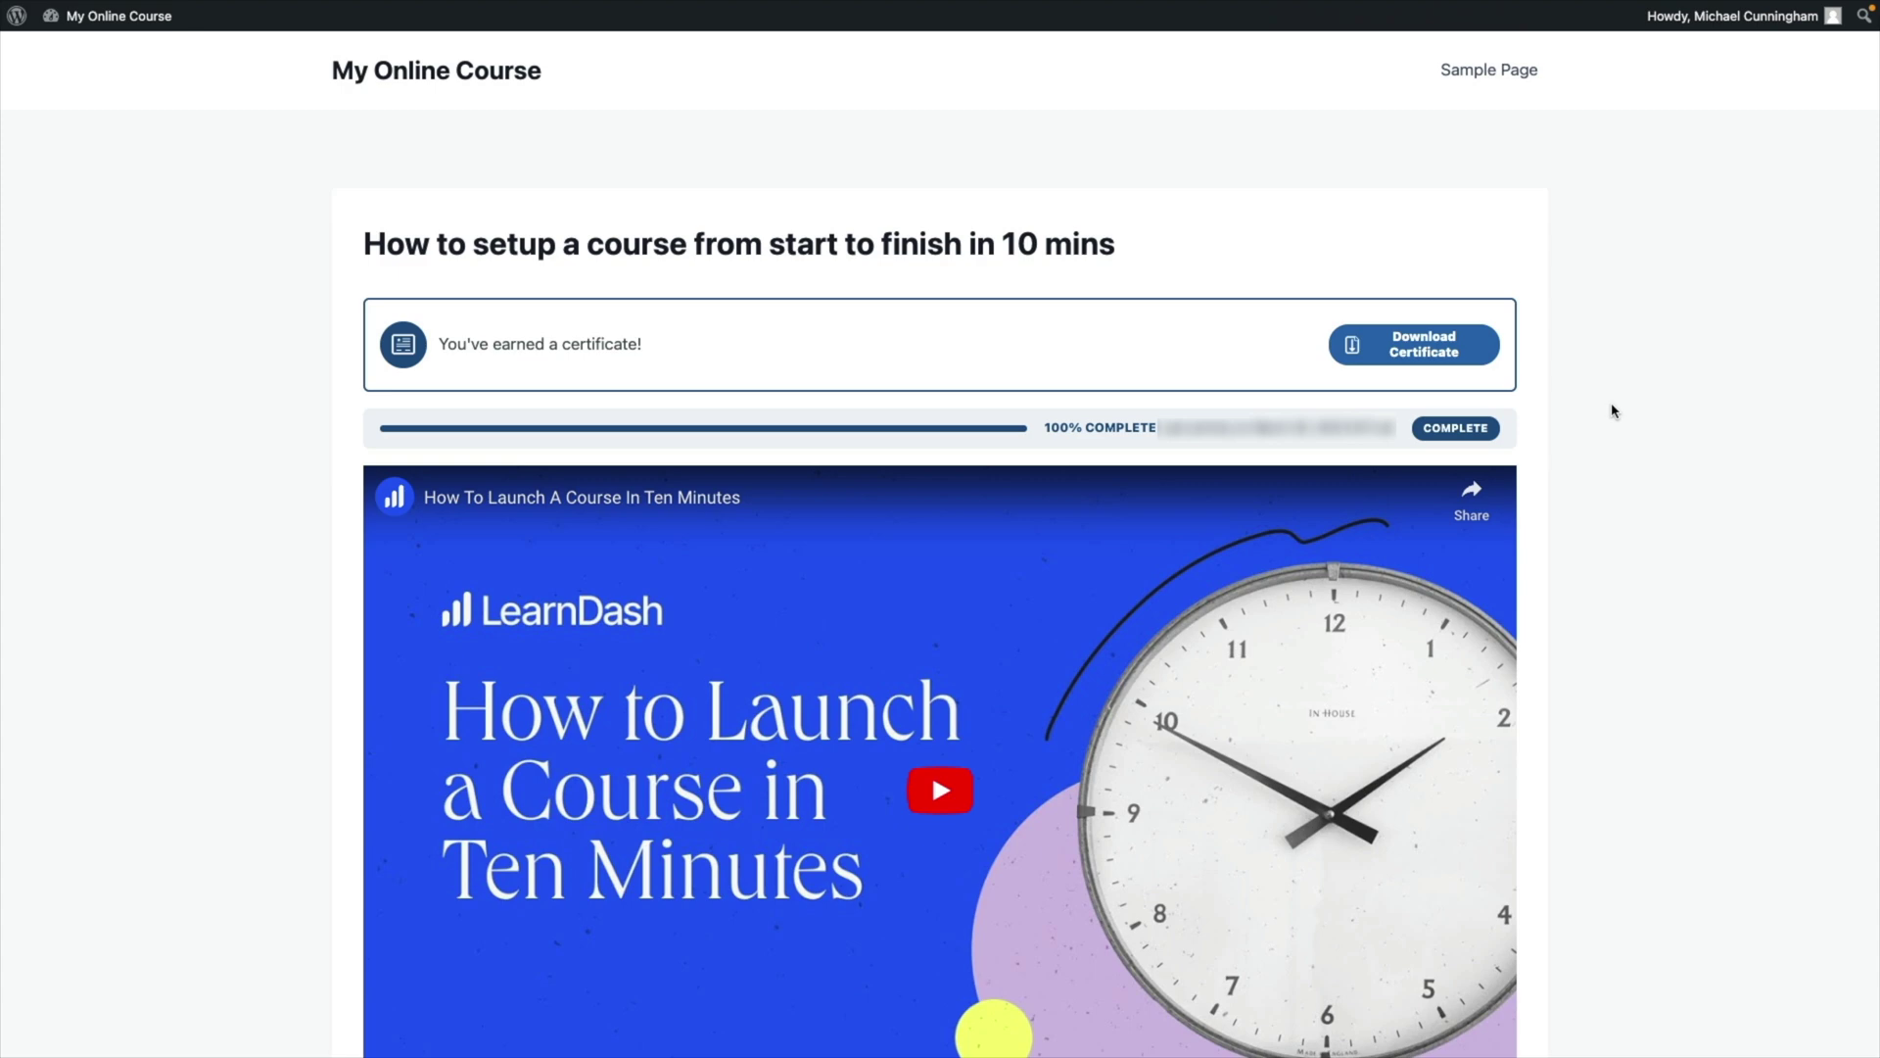
Step: Open the earned certificate from the completed course page as a student, check the PDF and close it
click(1479, 368)
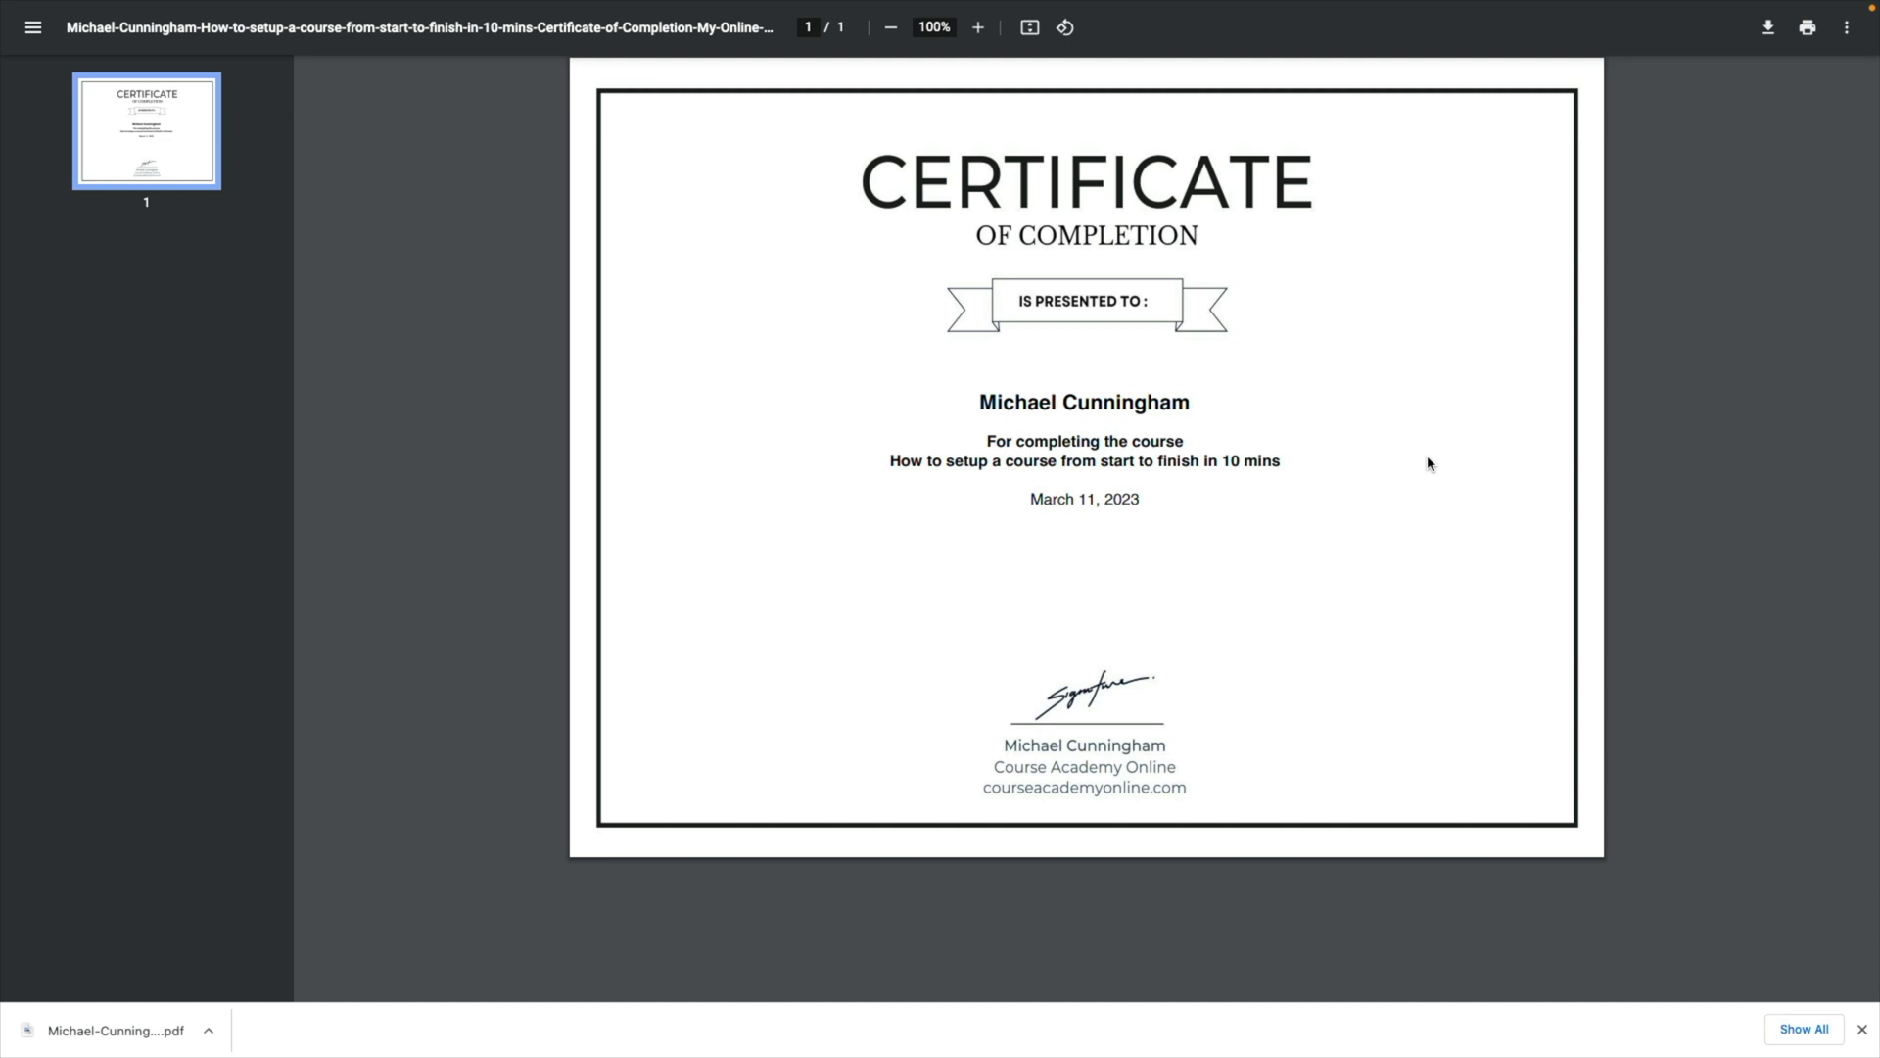
key(ctrl+w)
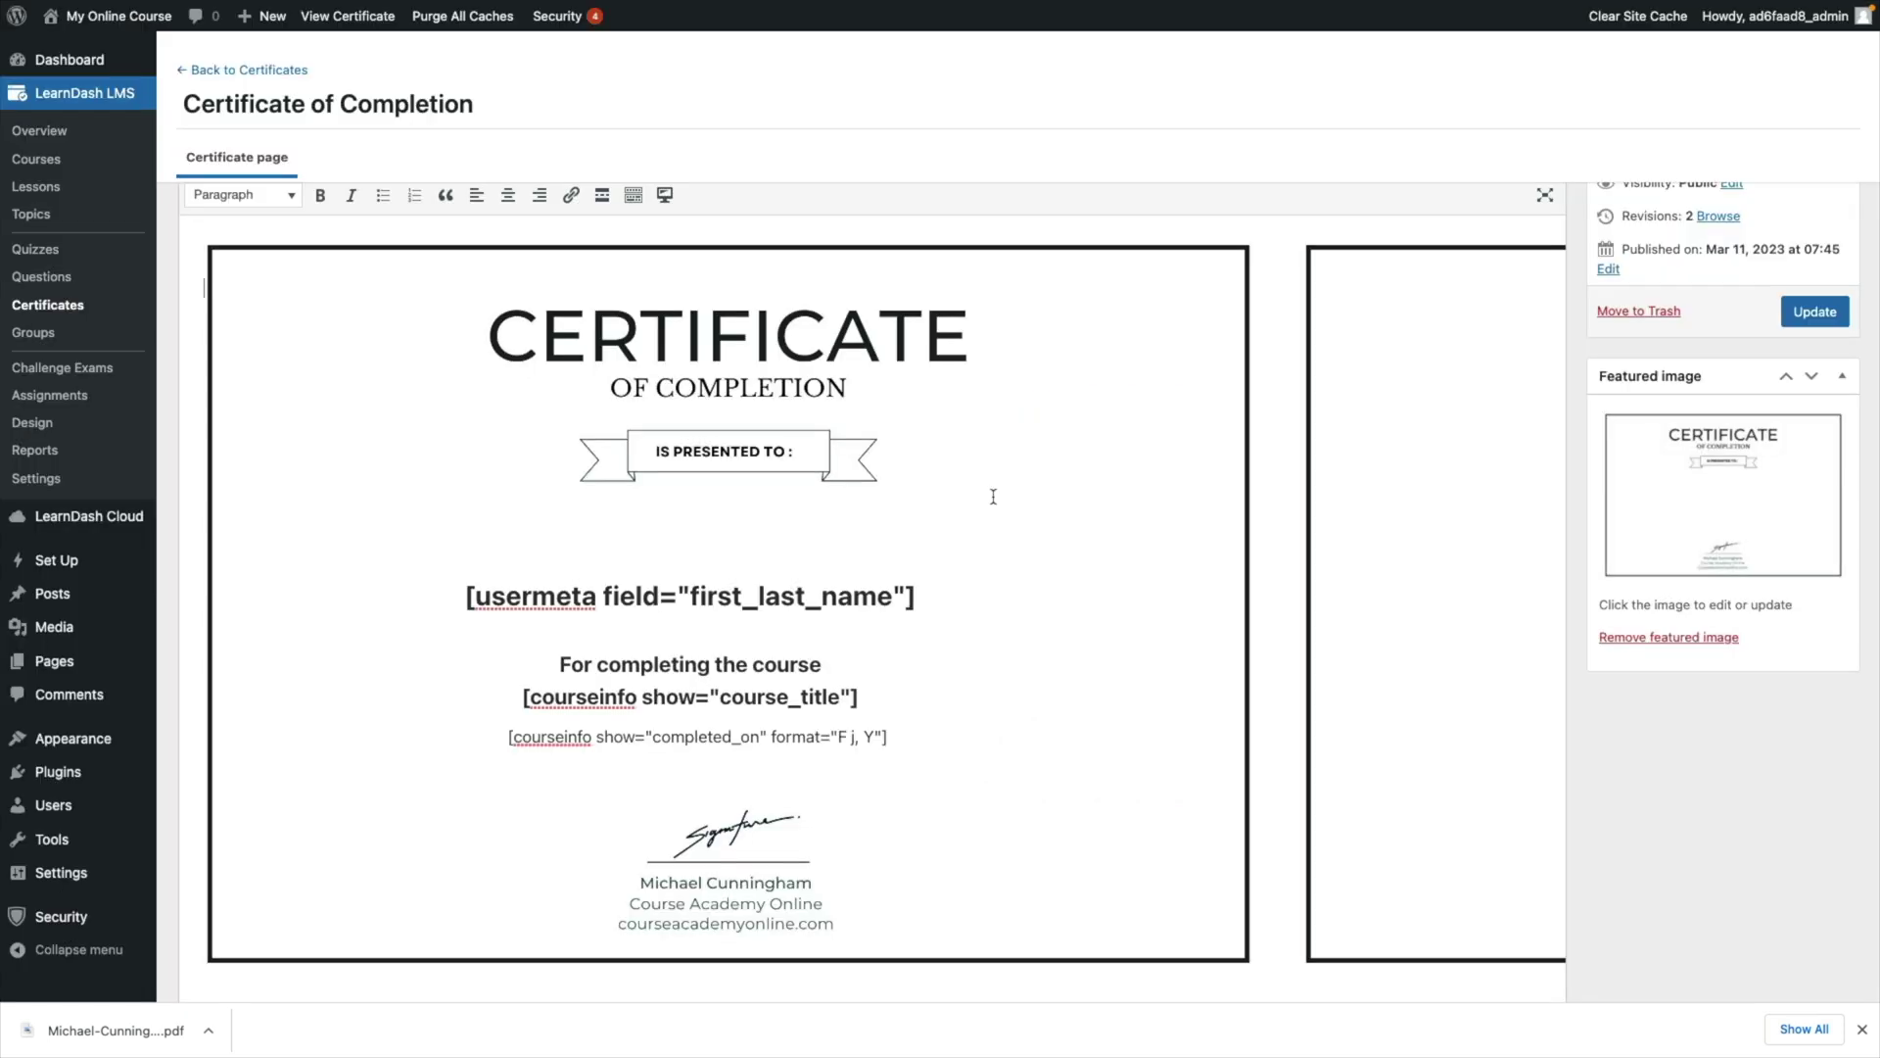
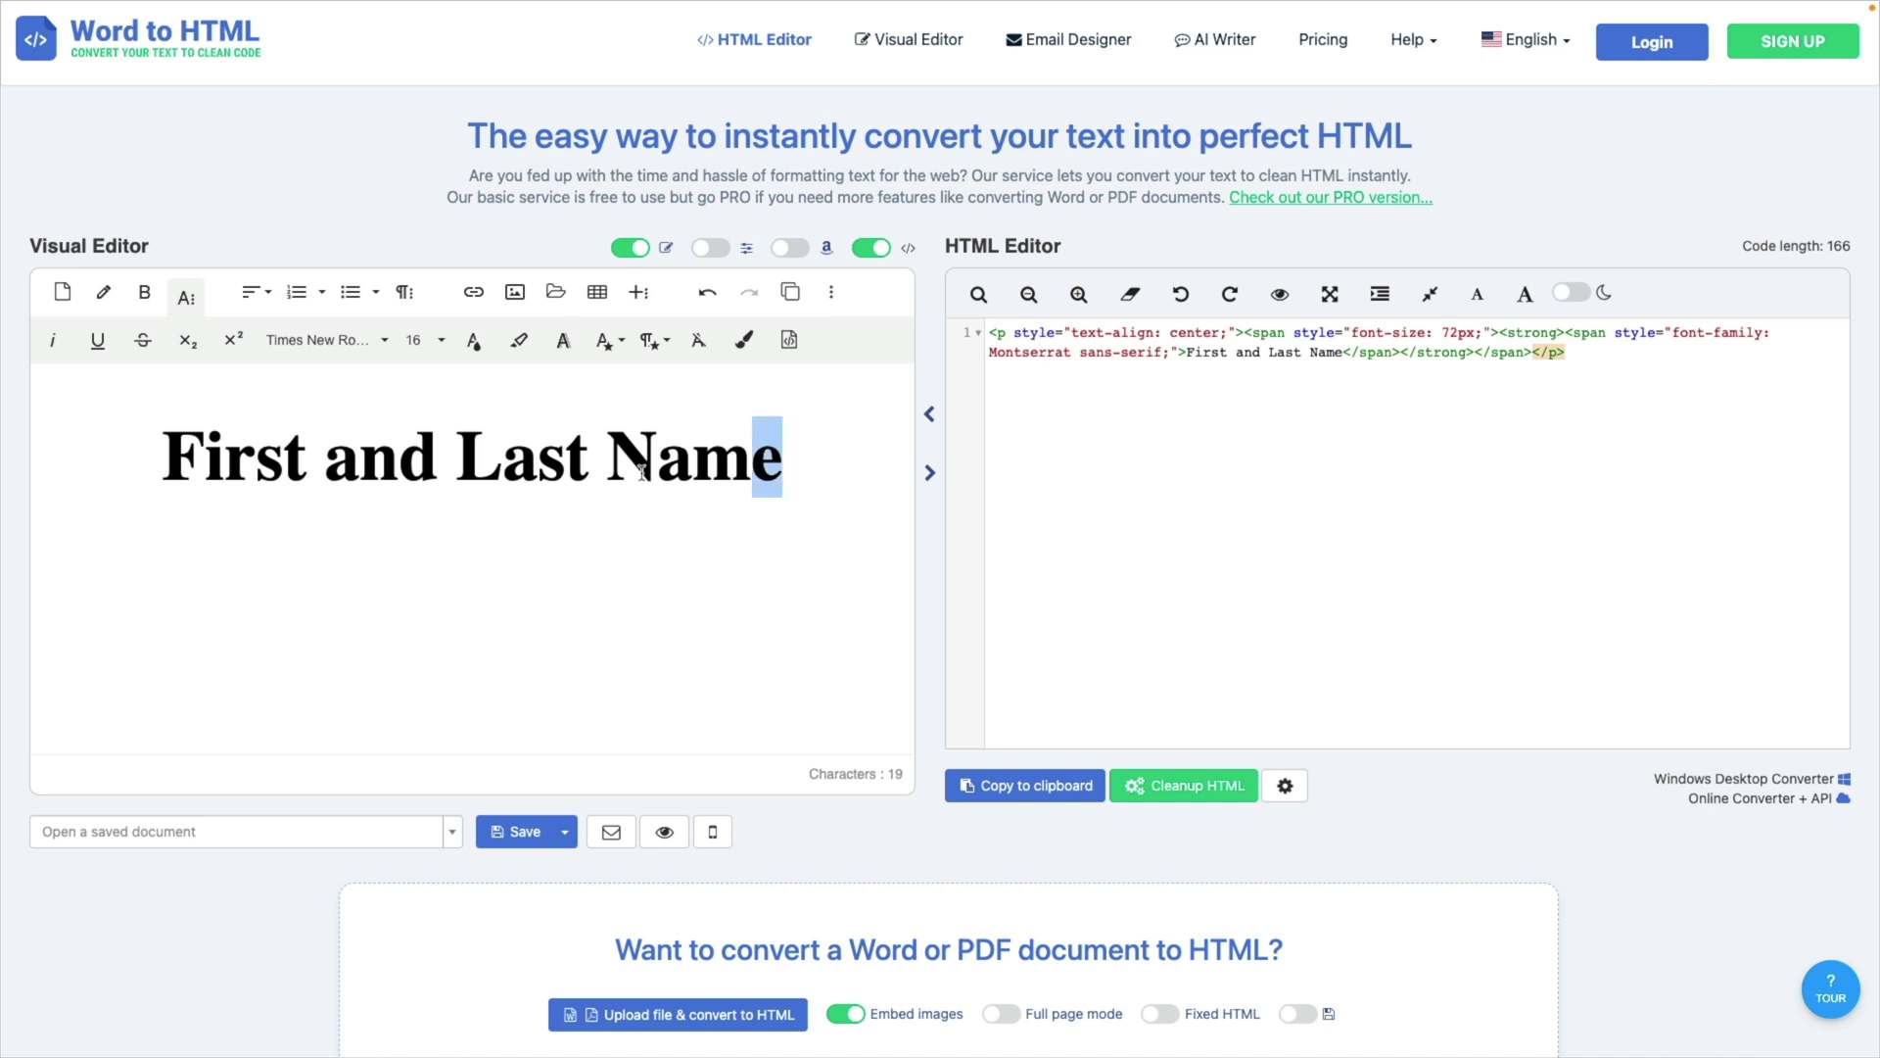
Step: In the Word to HTML converter, try a green text colour on "First and Last Name" and select the generated HTML
click(473, 340)
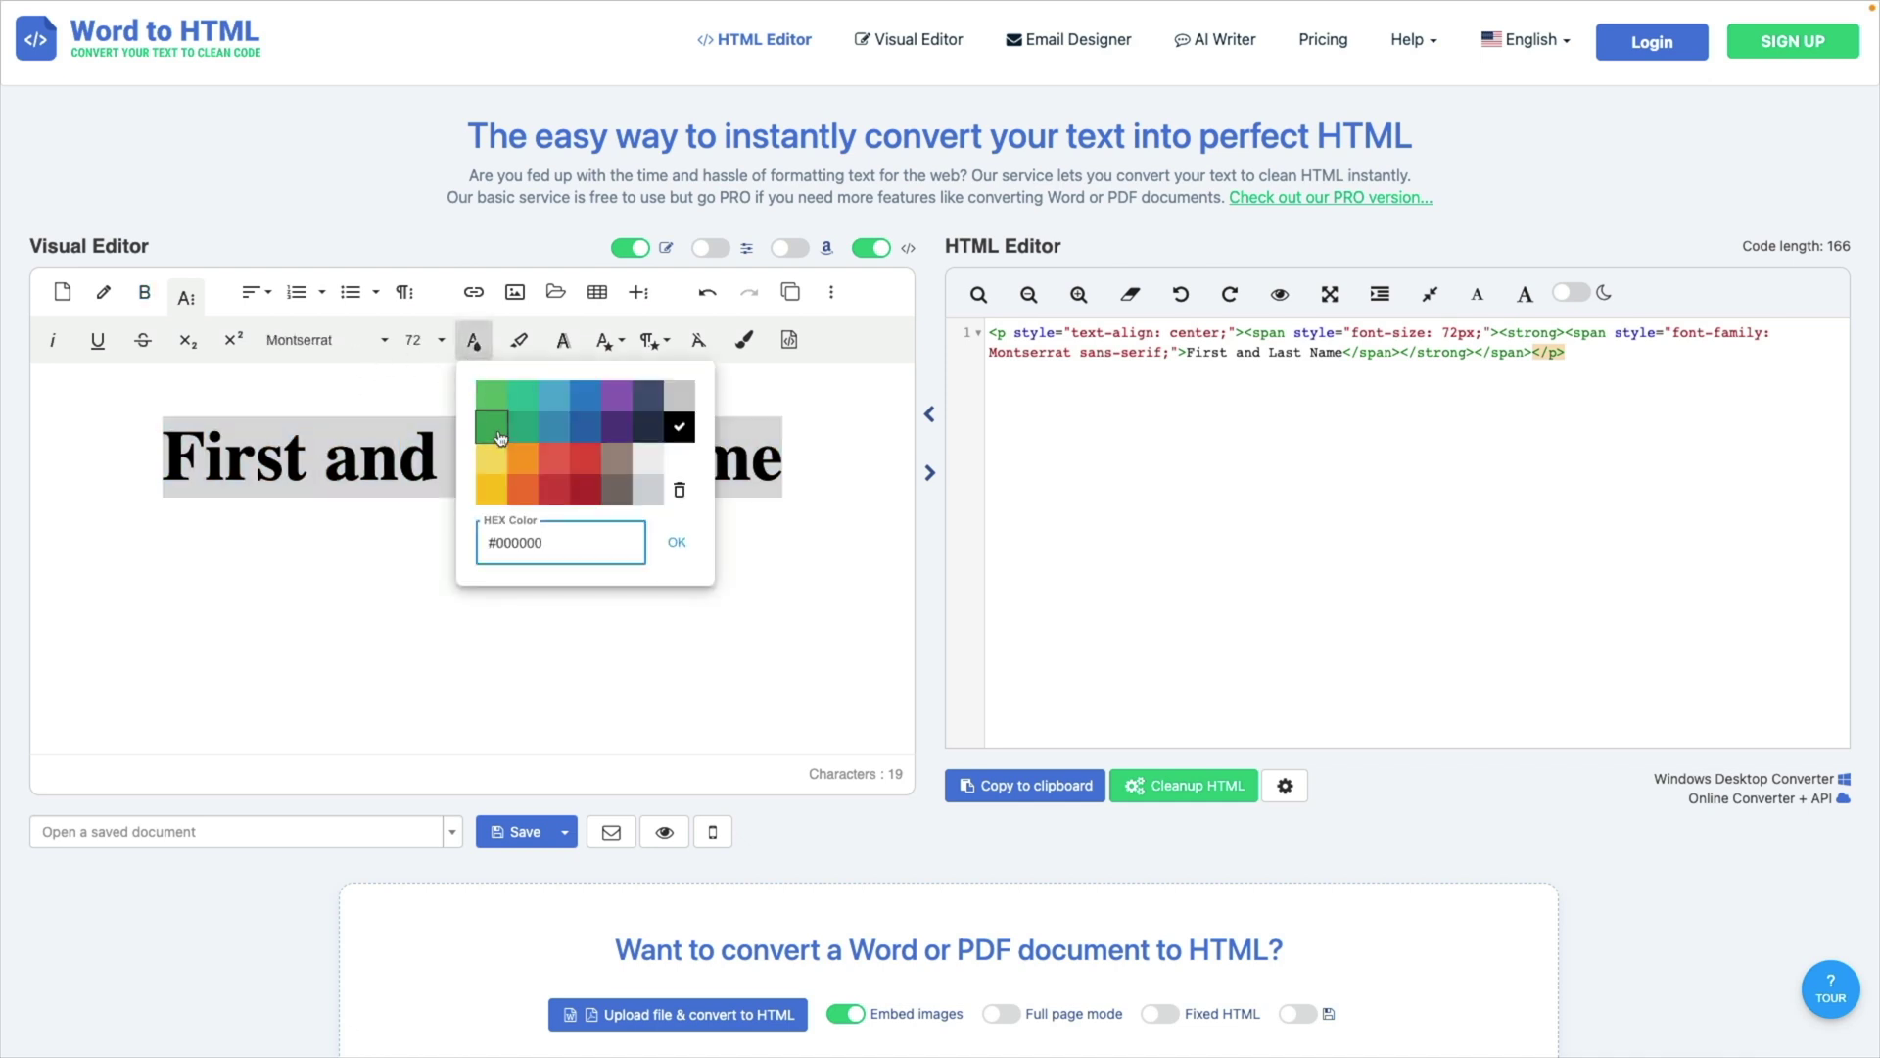
click(495, 429)
triple_click(1810, 355)
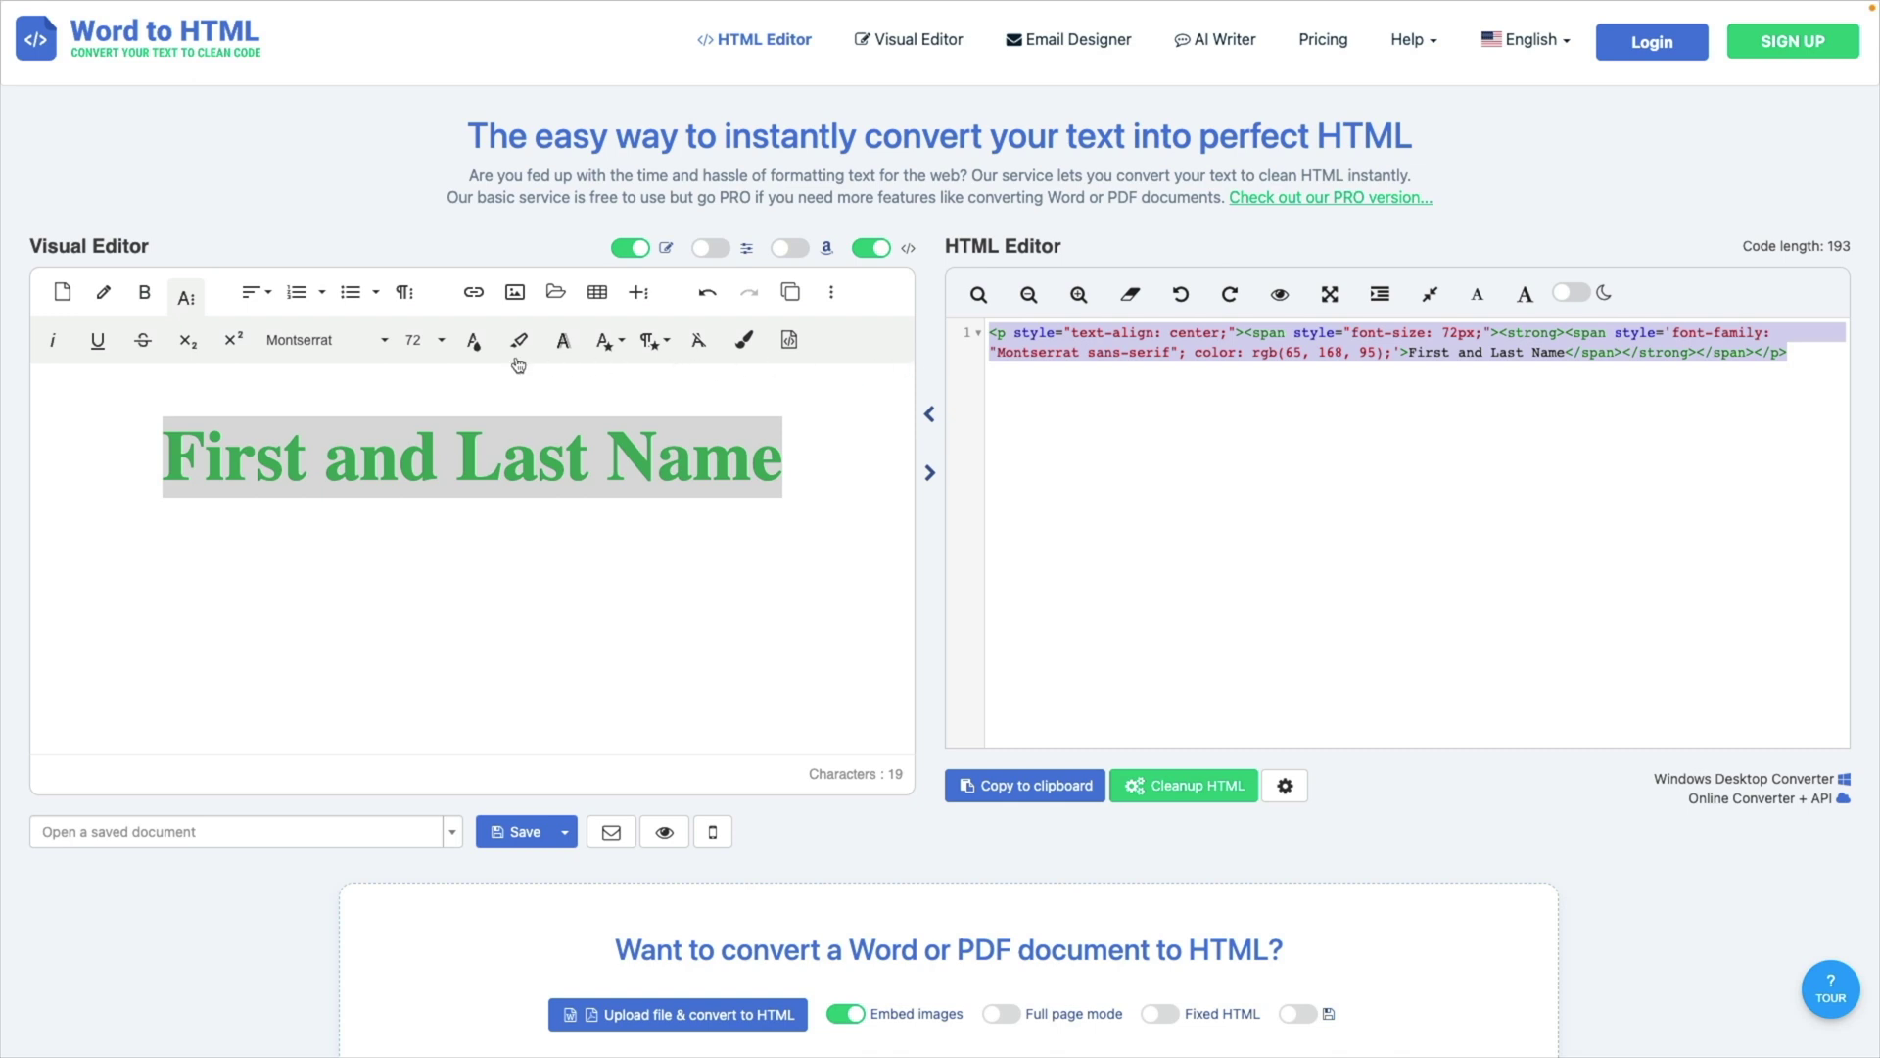
Step: Set the text colour of "First and Last Name" to black and select its entire generated HTML code
click(473, 340)
click(675, 431)
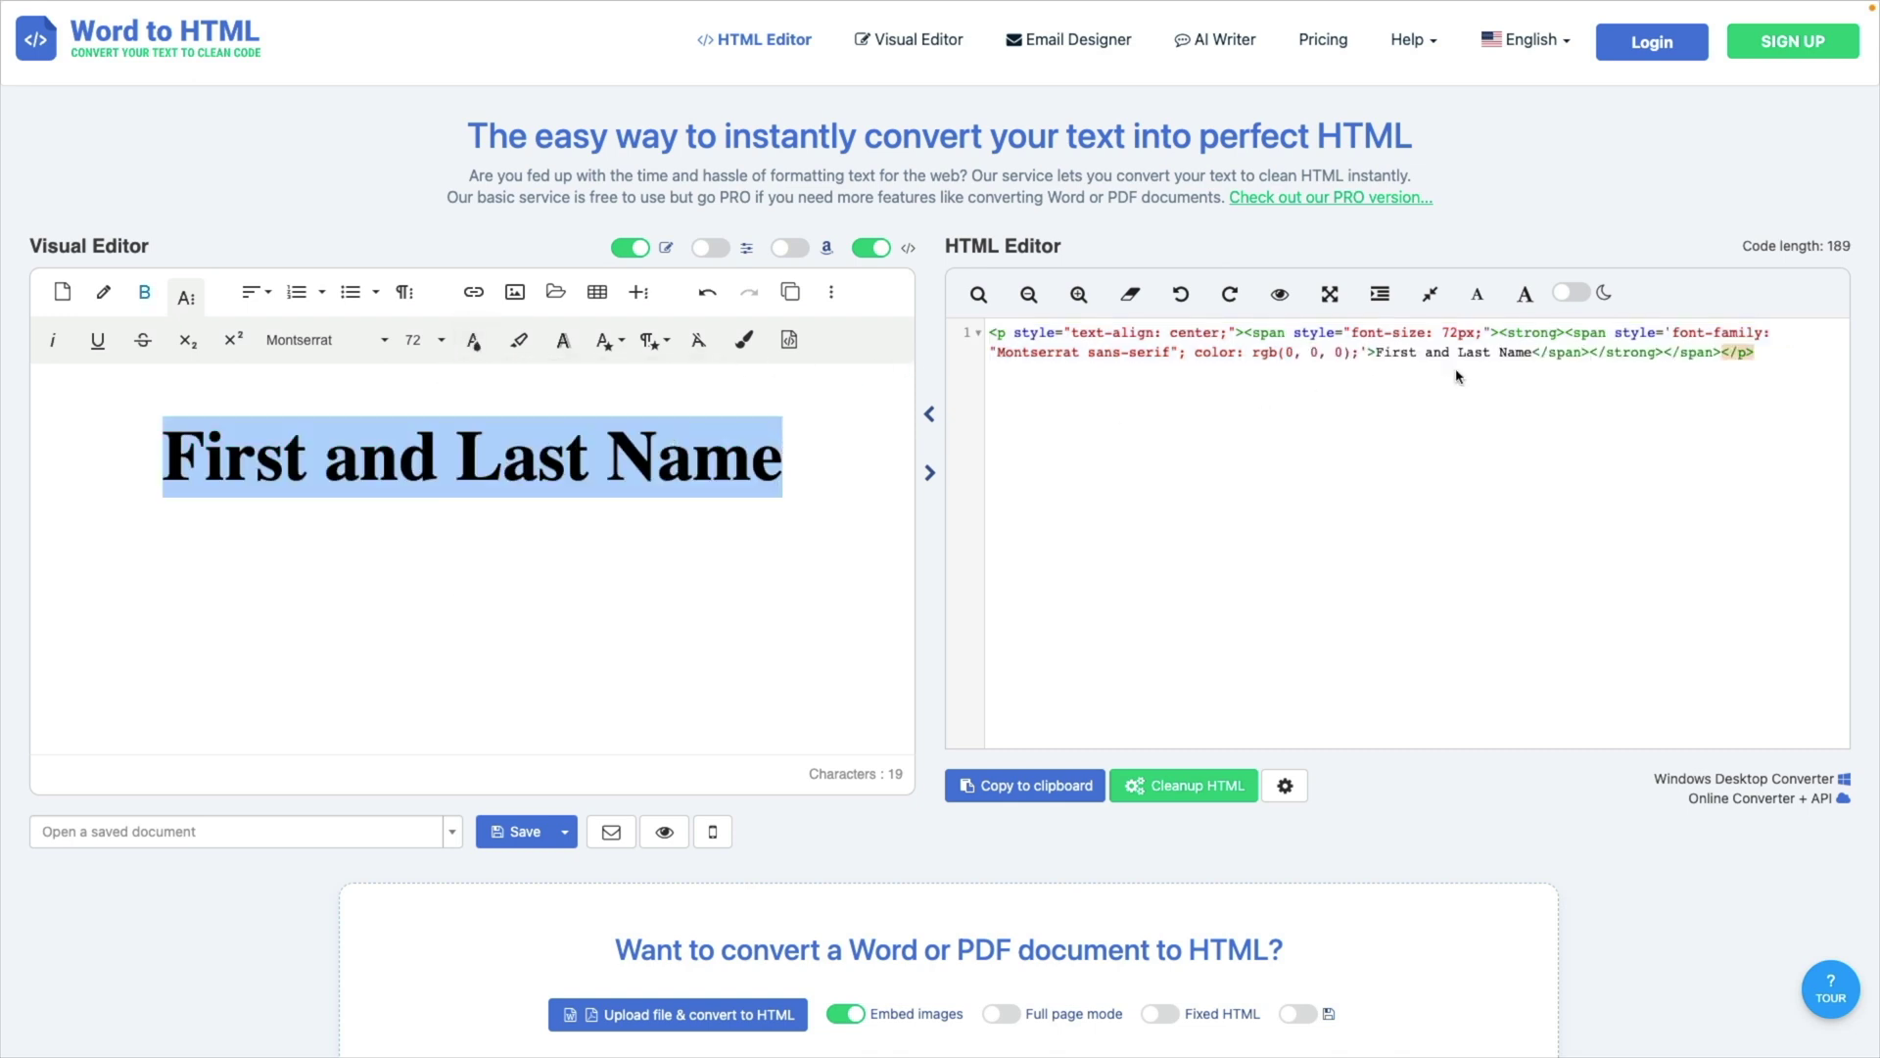
drag(1755, 352, 966, 345)
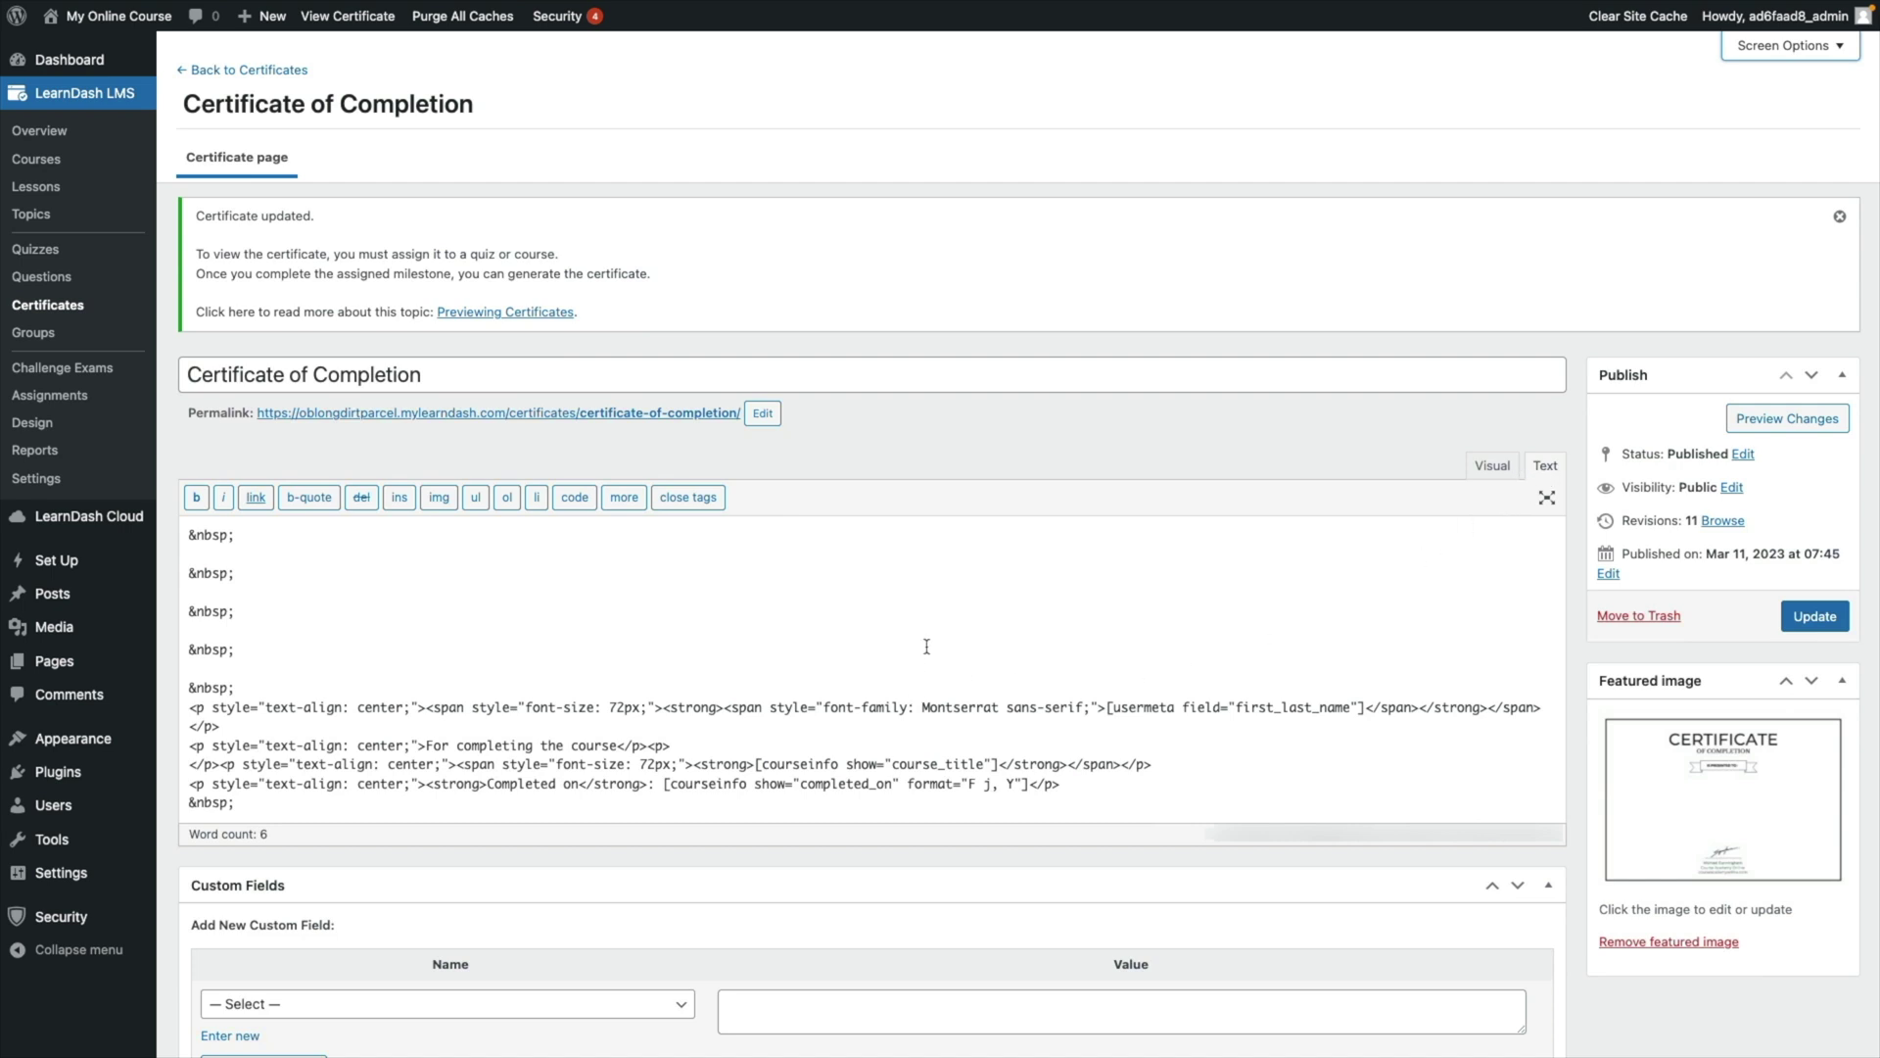
Step: In the LearnDash certificate editor, examine the HTML styling around the first_last_name shortcode, first as code and then in the visual view
drag(227, 724, 188, 710)
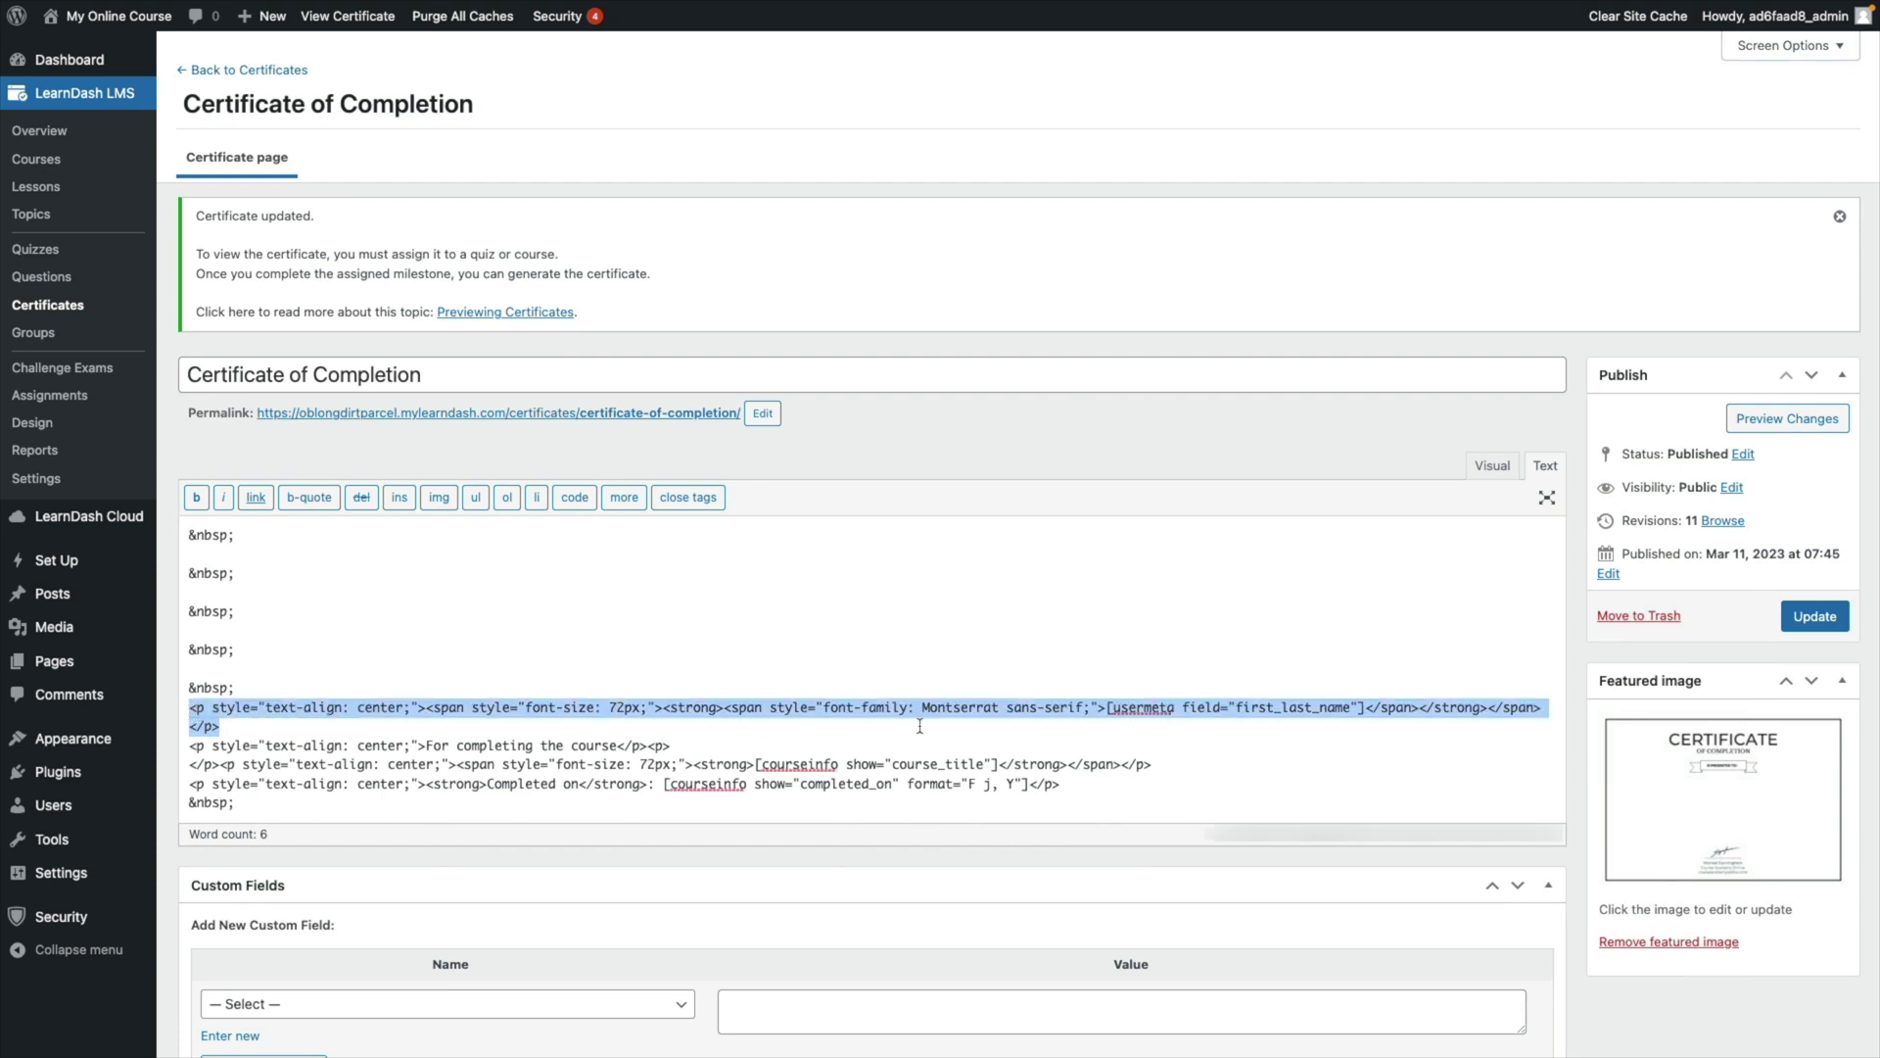
drag(1106, 707, 1367, 711)
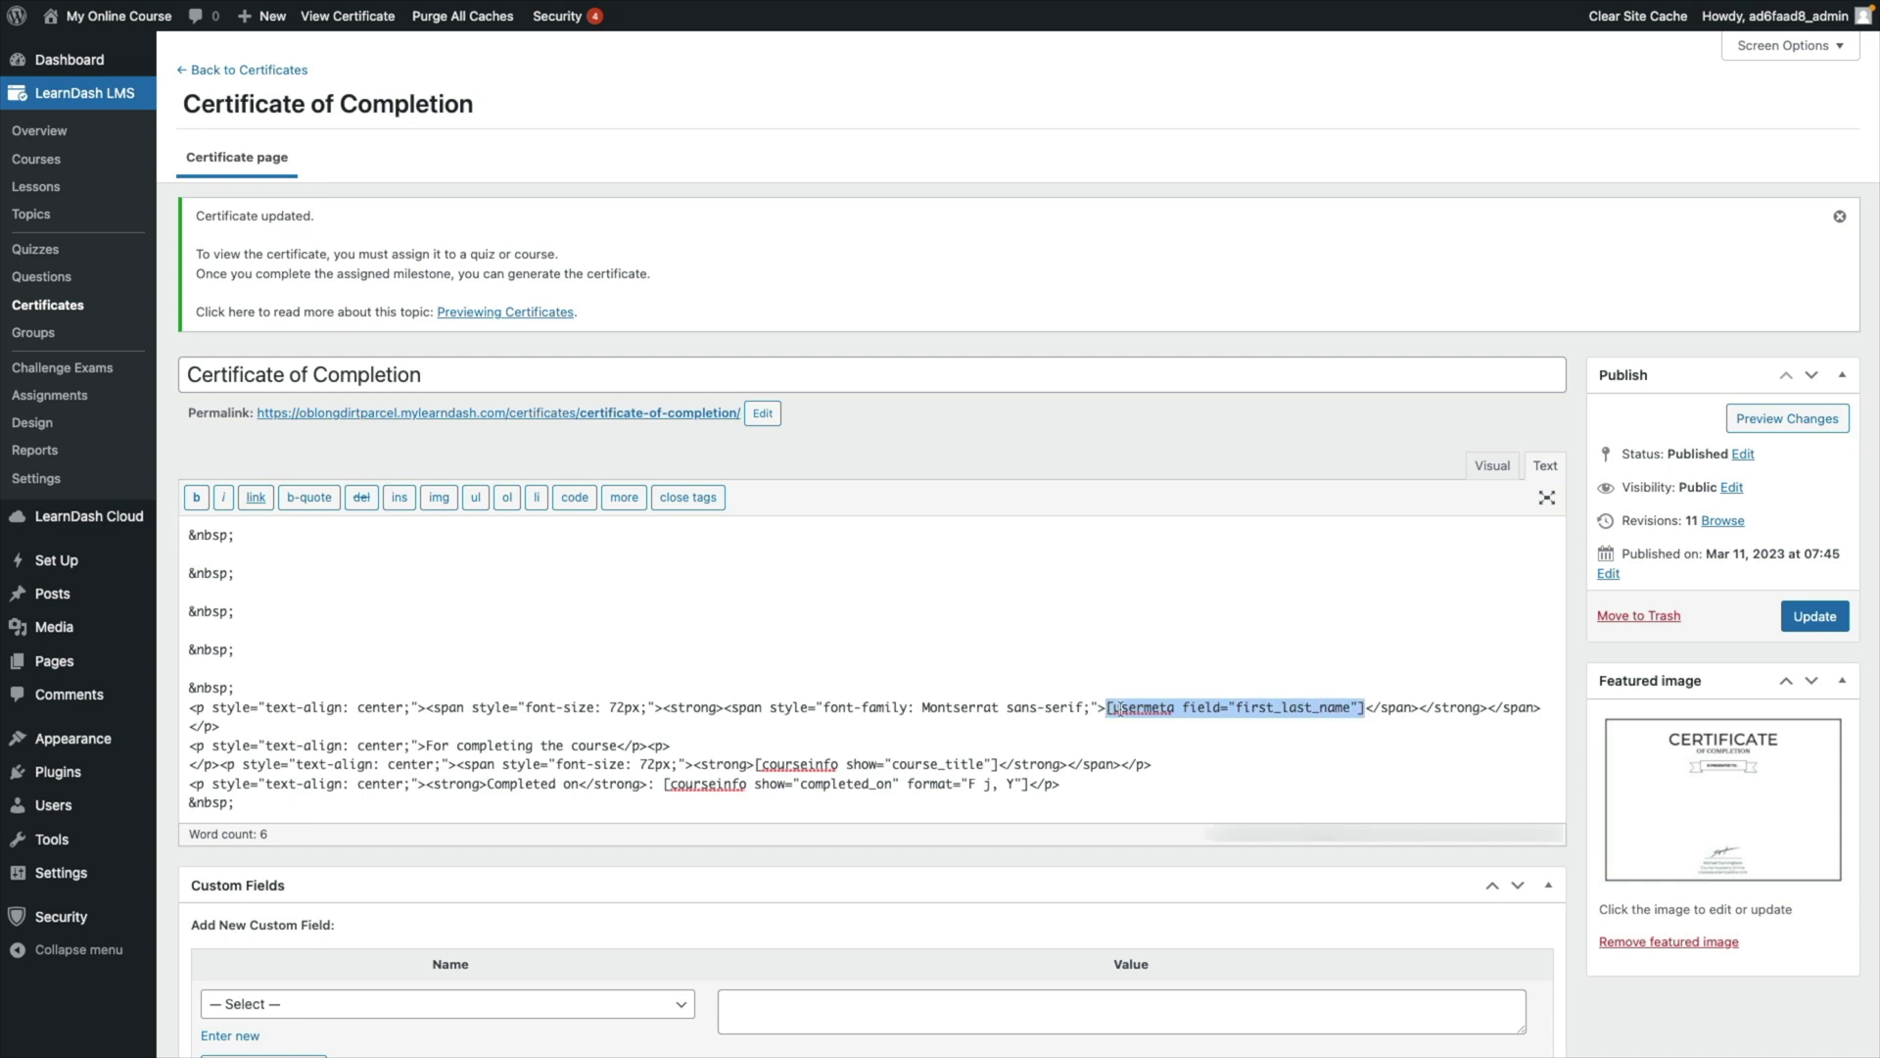
scroll(1420, 548, down, 2)
click(1492, 353)
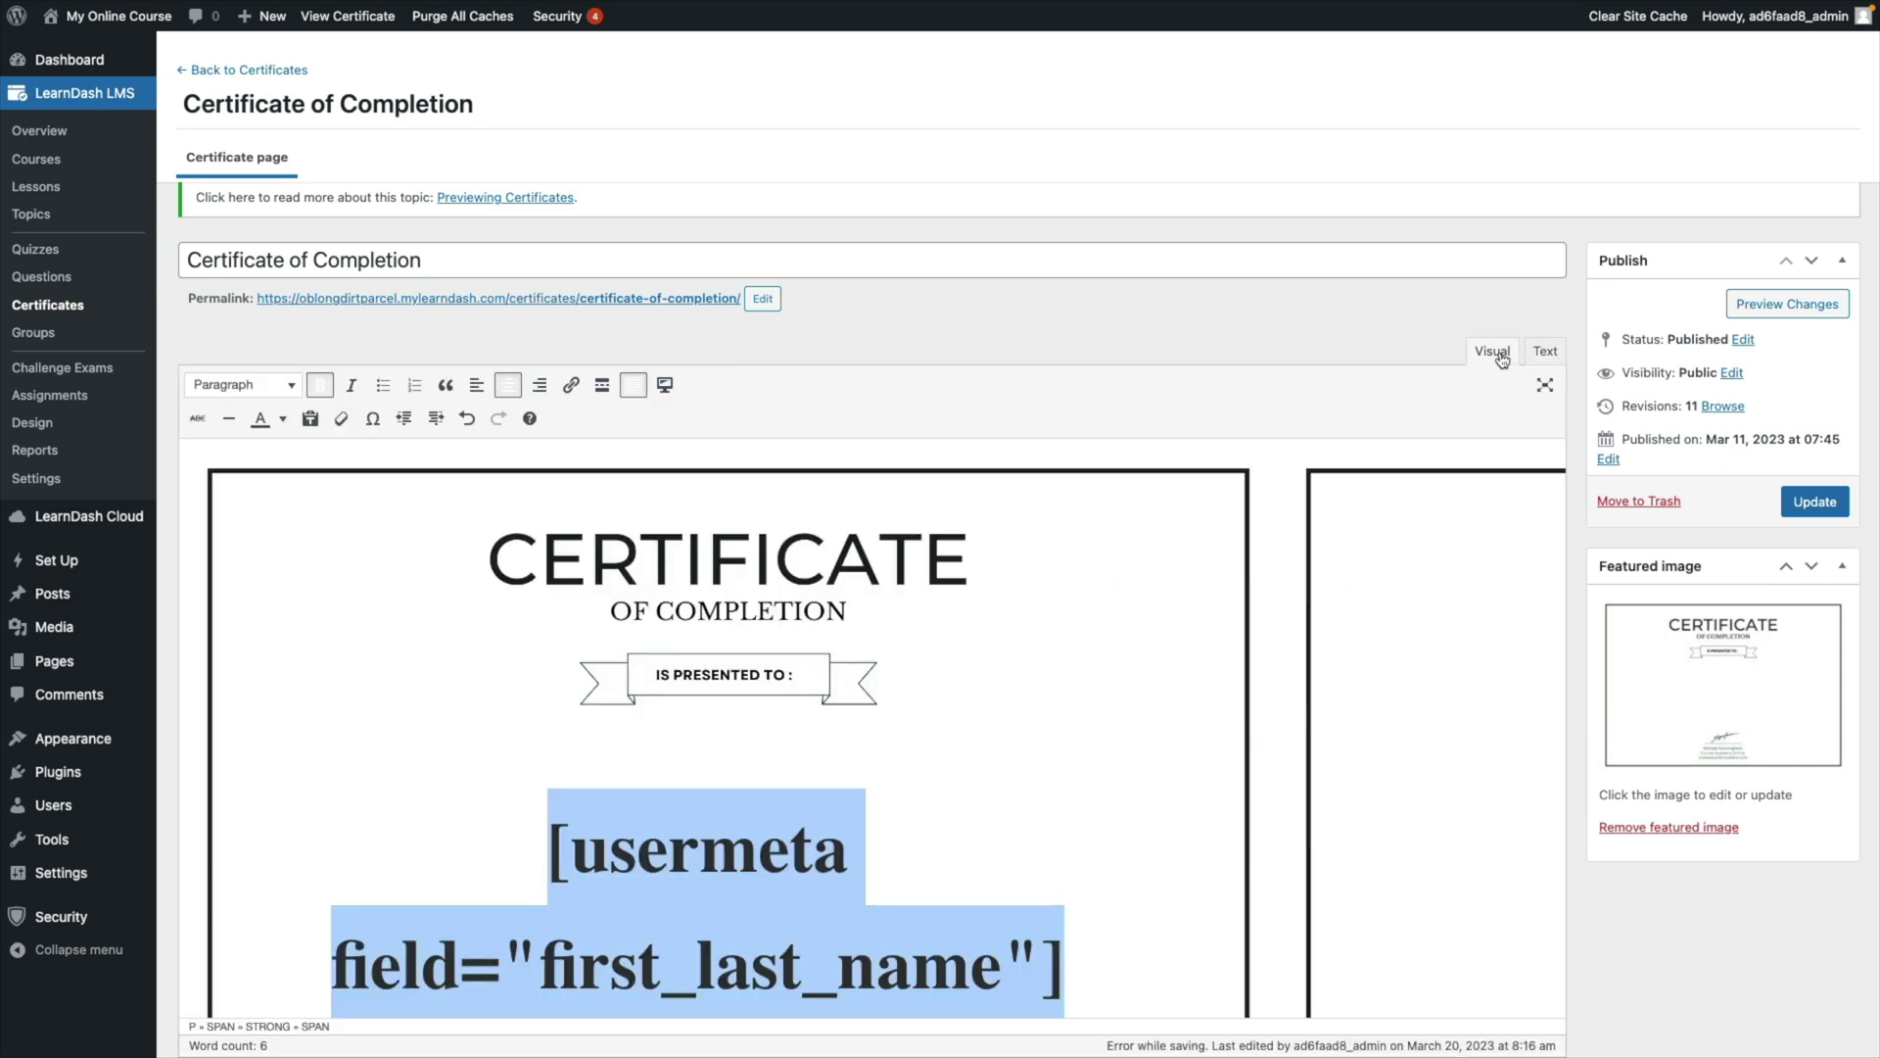
scroll(1217, 598, down, 3)
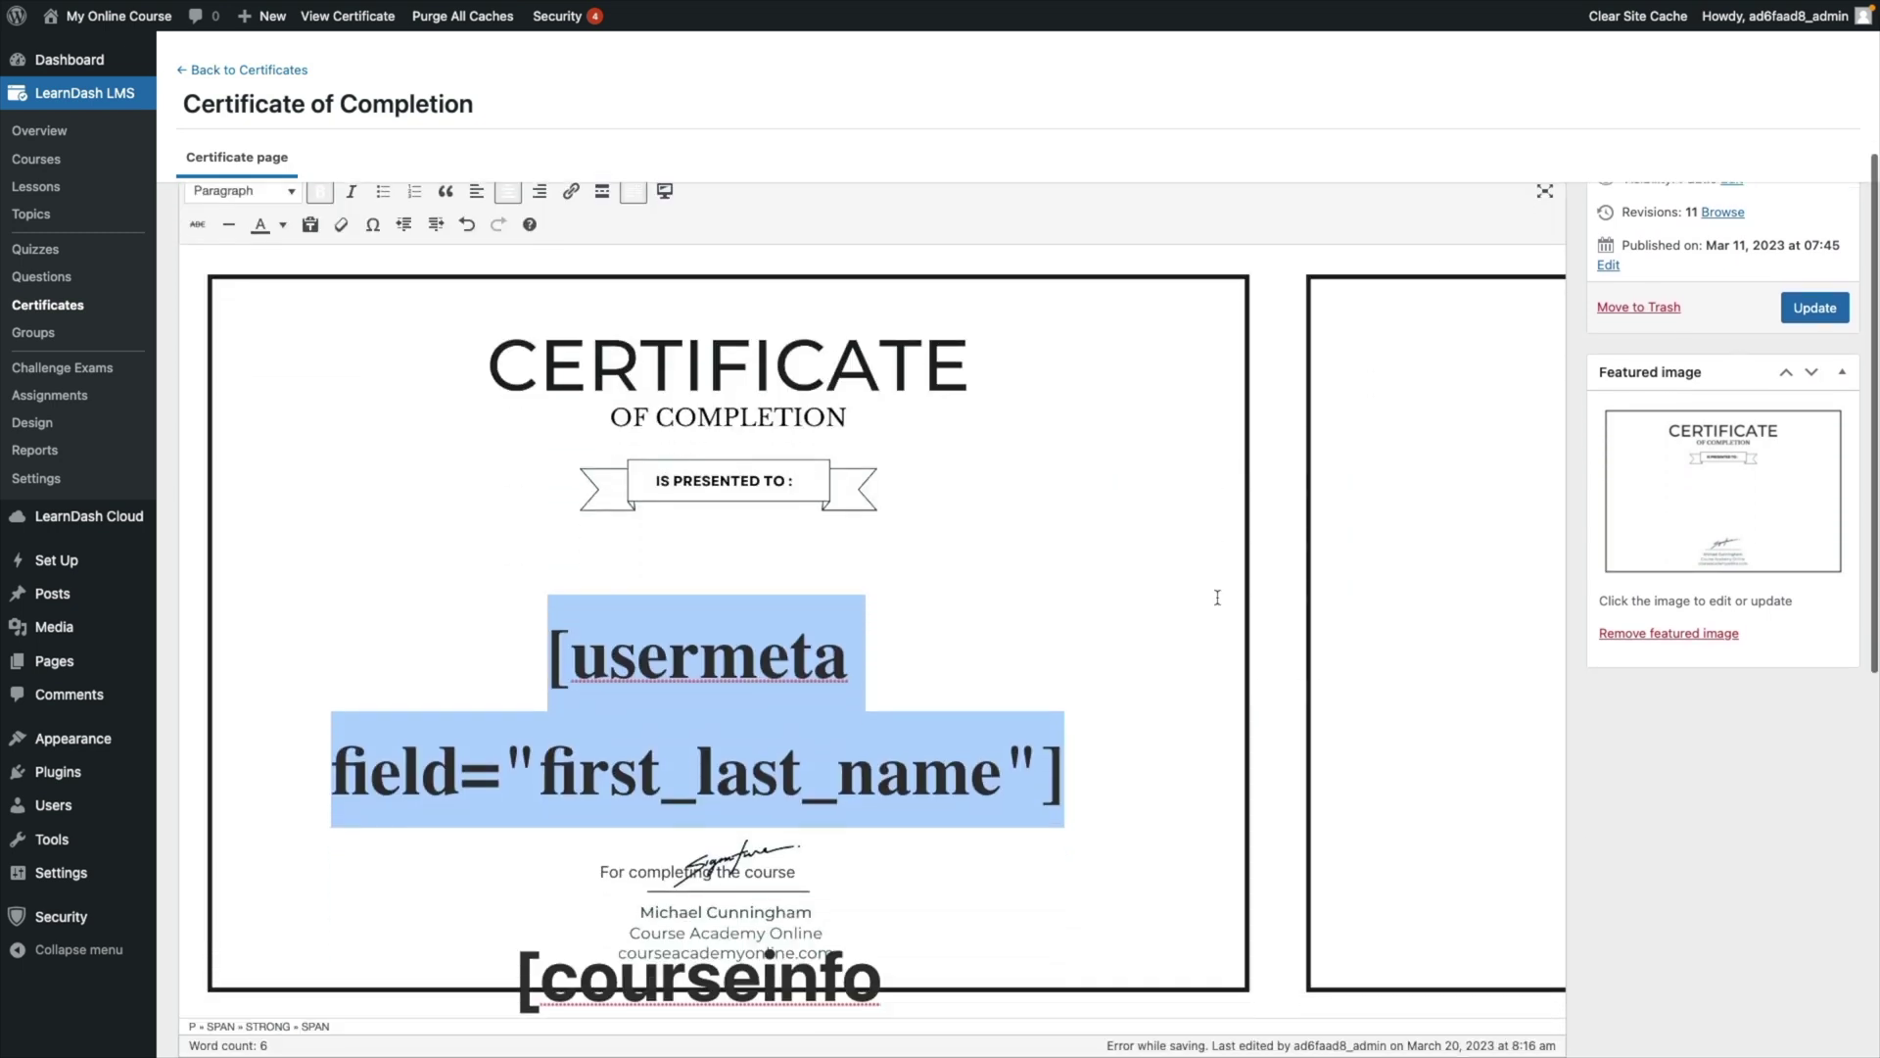